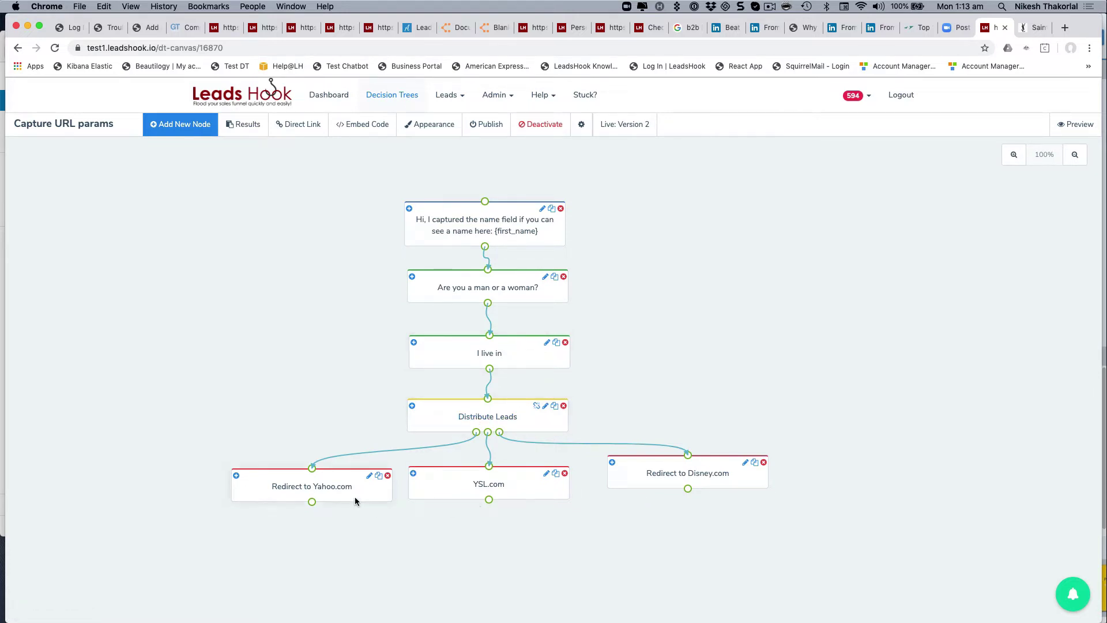
# Step: Spread out the Yahoo.com, YSL.com and Disney.com redirect nodes in a row below the Distribute Leads node
pyautogui.moveTo(354, 499); pyautogui.dragTo(314, 502)
pyautogui.moveTo(428, 490)
pyautogui.mouseDown()
pyautogui.moveTo(398, 489)
pyautogui.moveTo(436, 498)
pyautogui.mouseUp()
pyautogui.moveTo(607, 479); pyautogui.dragTo(621, 497)
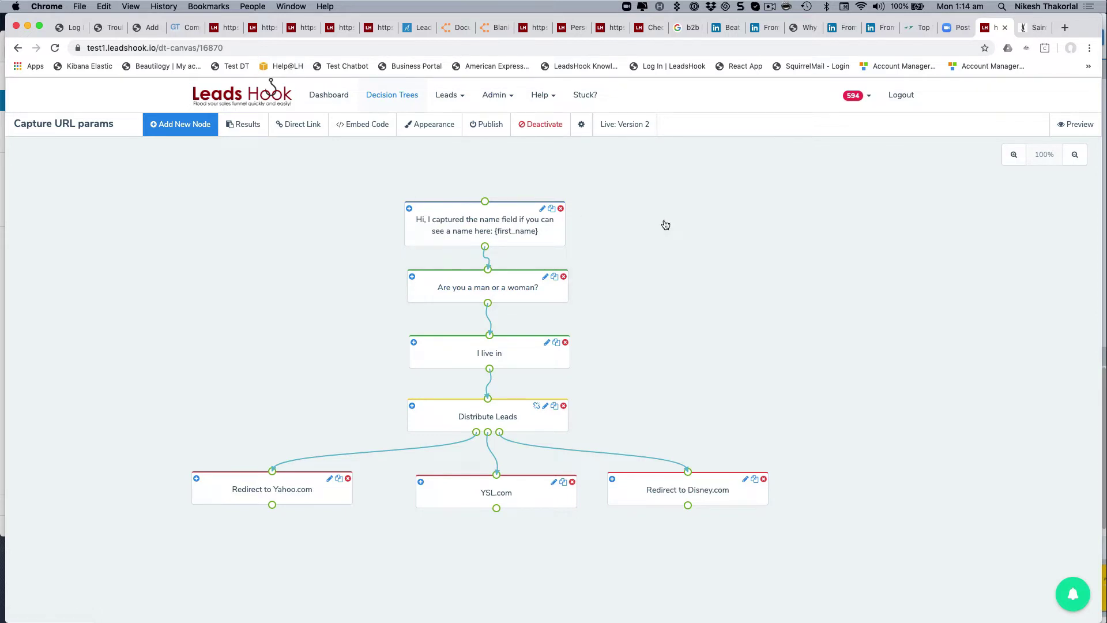
# Step: View the embed code of the Capture URL params decision tree and close it again
pyautogui.press('super+Tab')
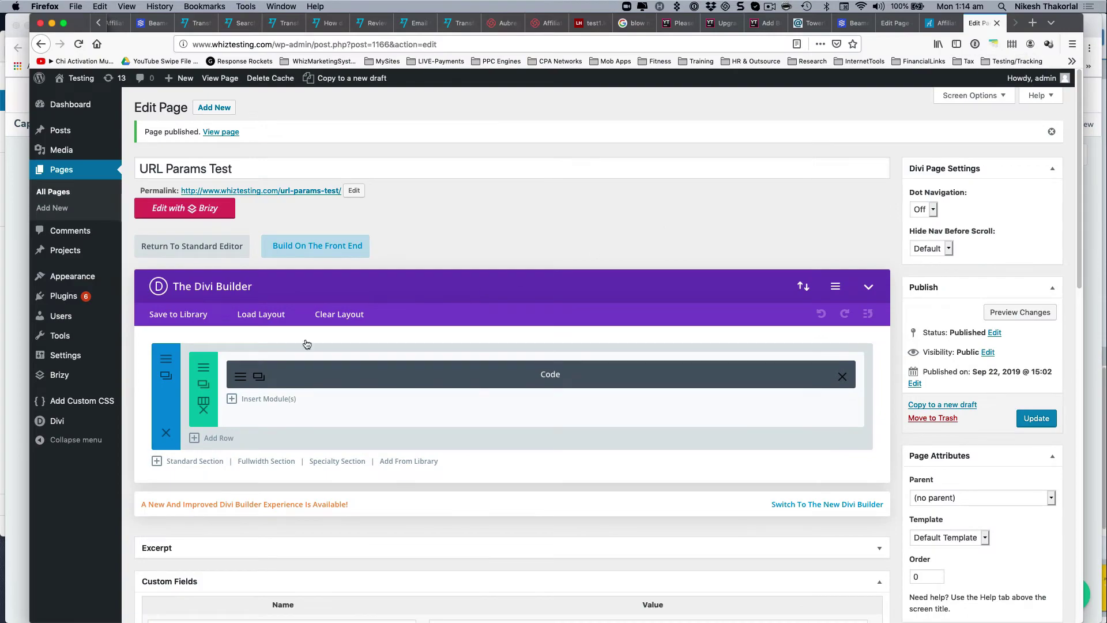
pyautogui.press('super+Tab')
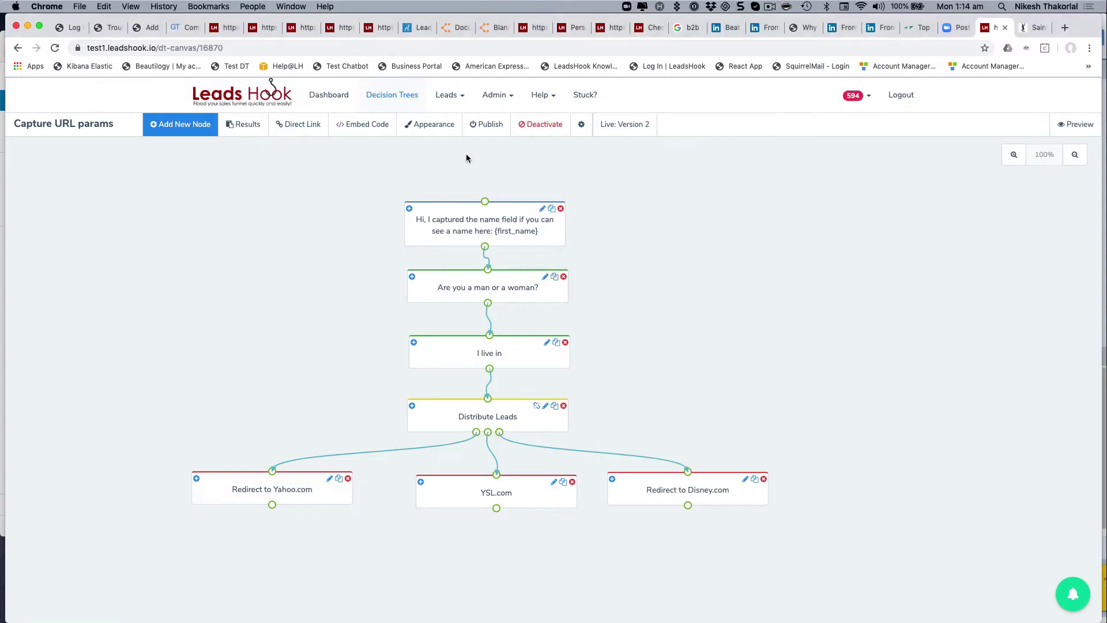
pyautogui.click(369, 125)
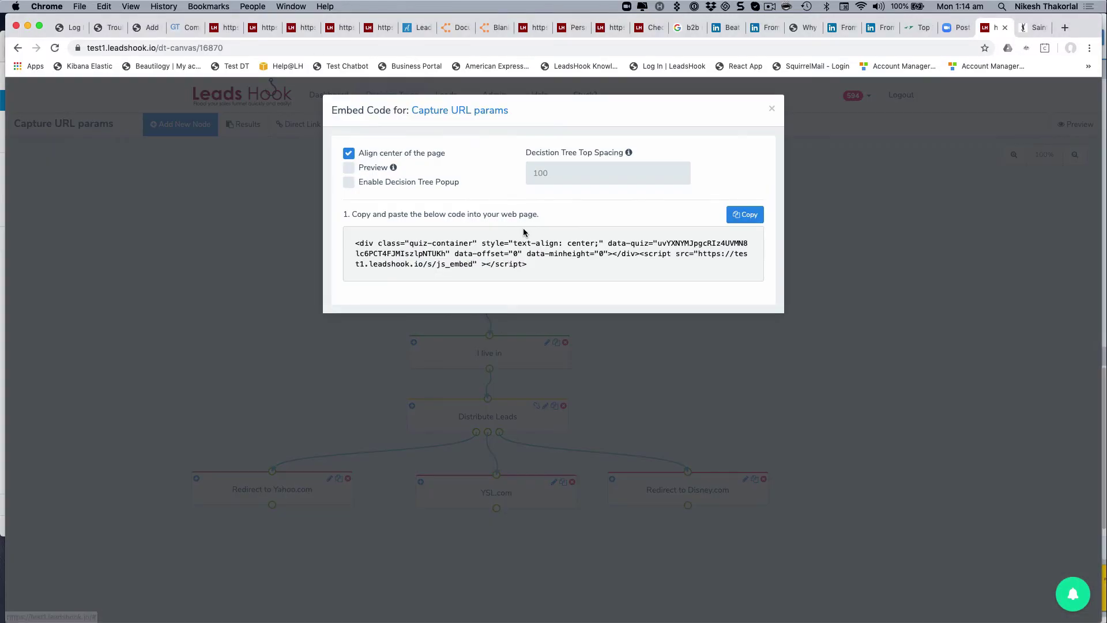
pyautogui.click(770, 109)
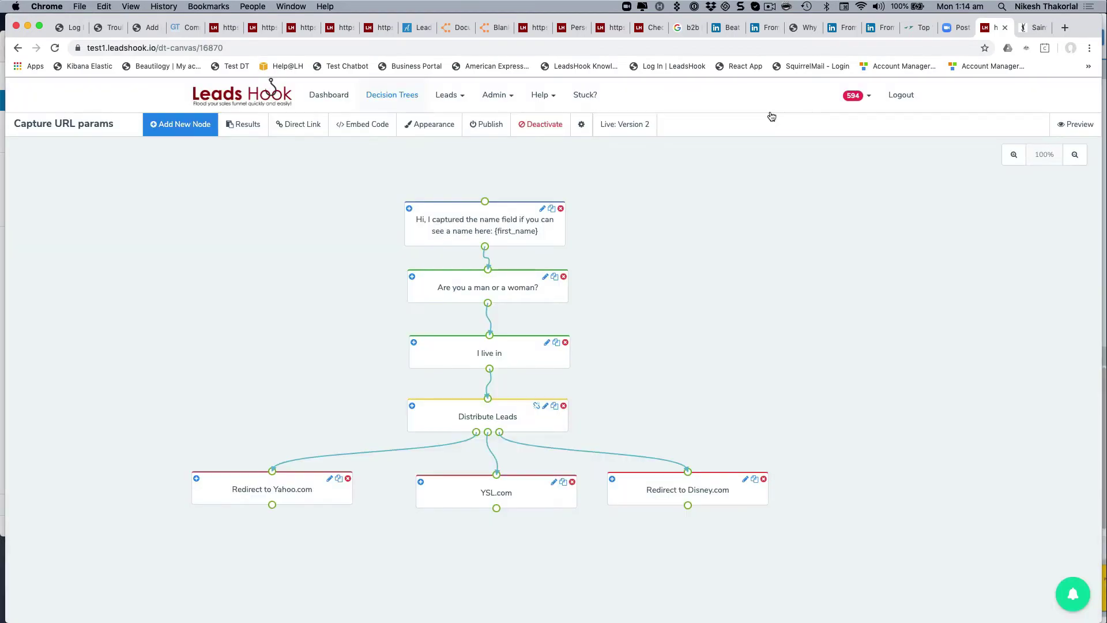
# Step: Switch to Firefox and inspect the embed code in the Code module of the URL Params Test page, leaving it unedited
pyautogui.press('super+Tab')
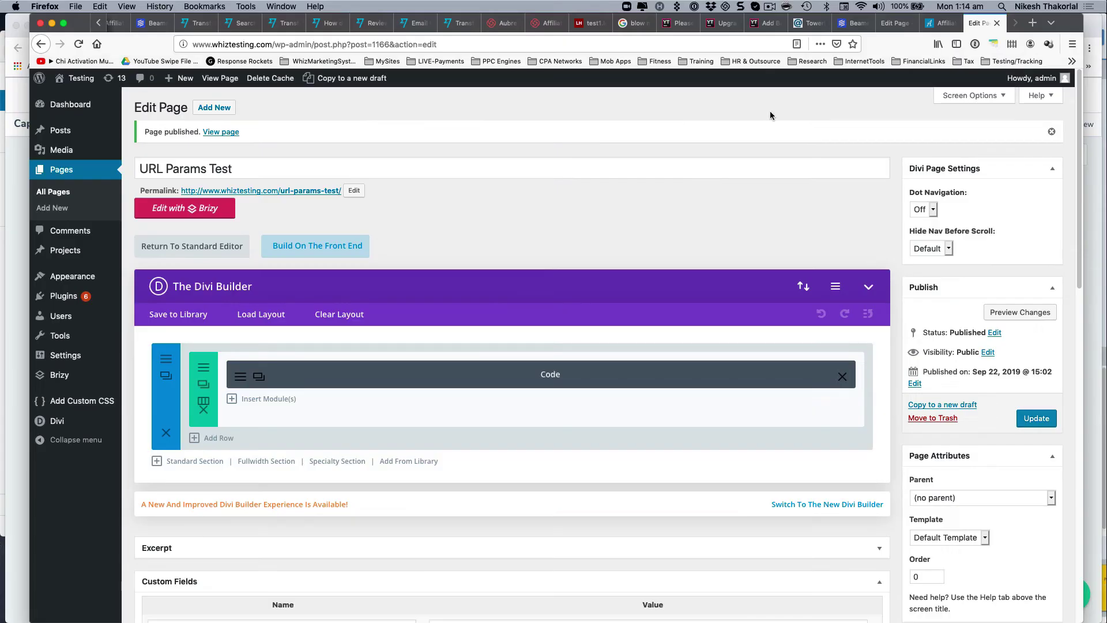
pyautogui.click(240, 376)
pyautogui.moveTo(682, 282); pyautogui.dragTo(403, 244)
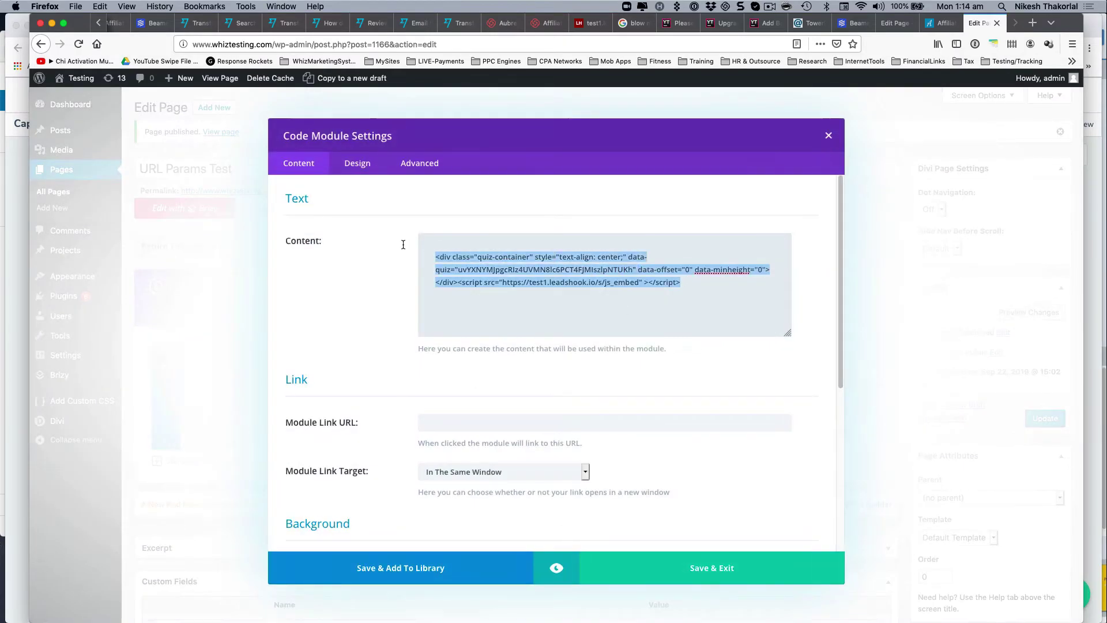
pyautogui.click(826, 137)
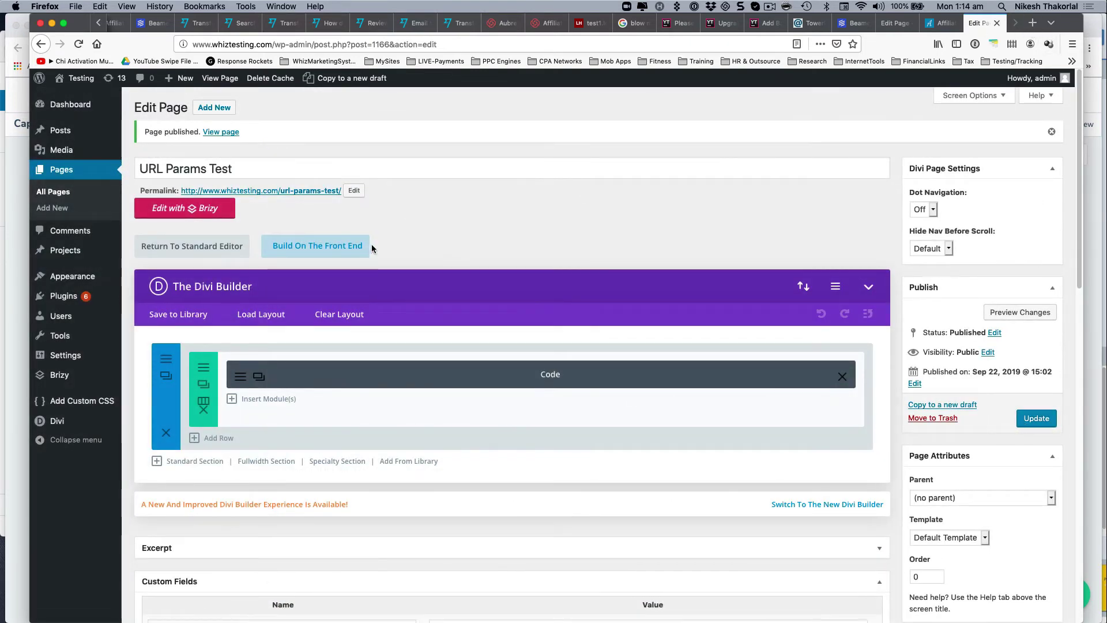
# Step: Open the permalink of the URL Params Test page in a new tab and show that tab
pyautogui.rightClick(316, 192)
pyautogui.click(333, 199)
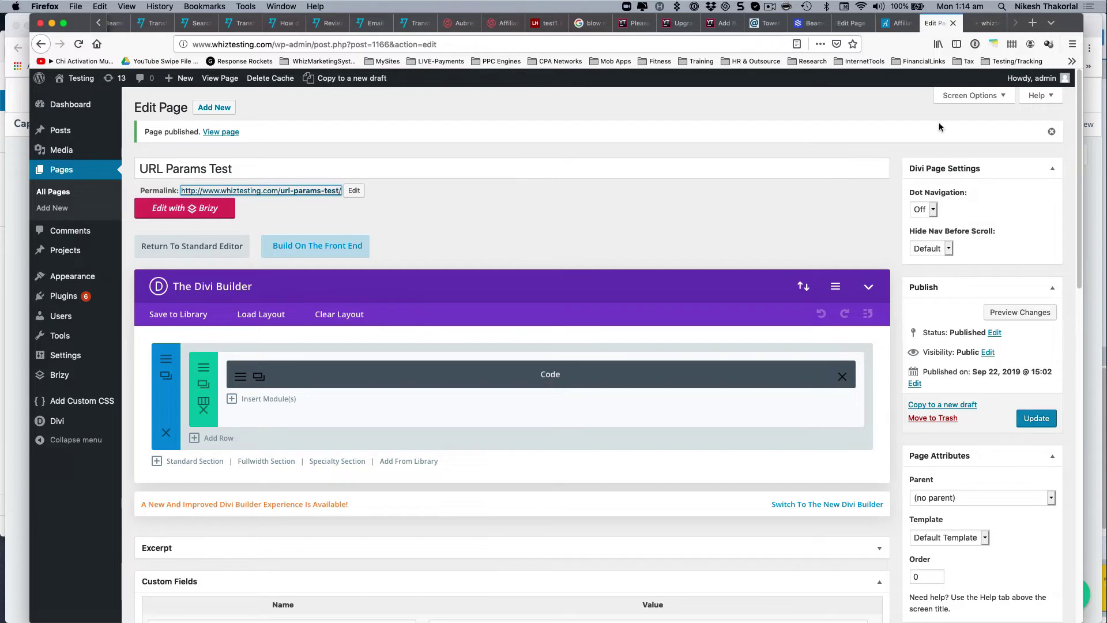
pyautogui.click(984, 26)
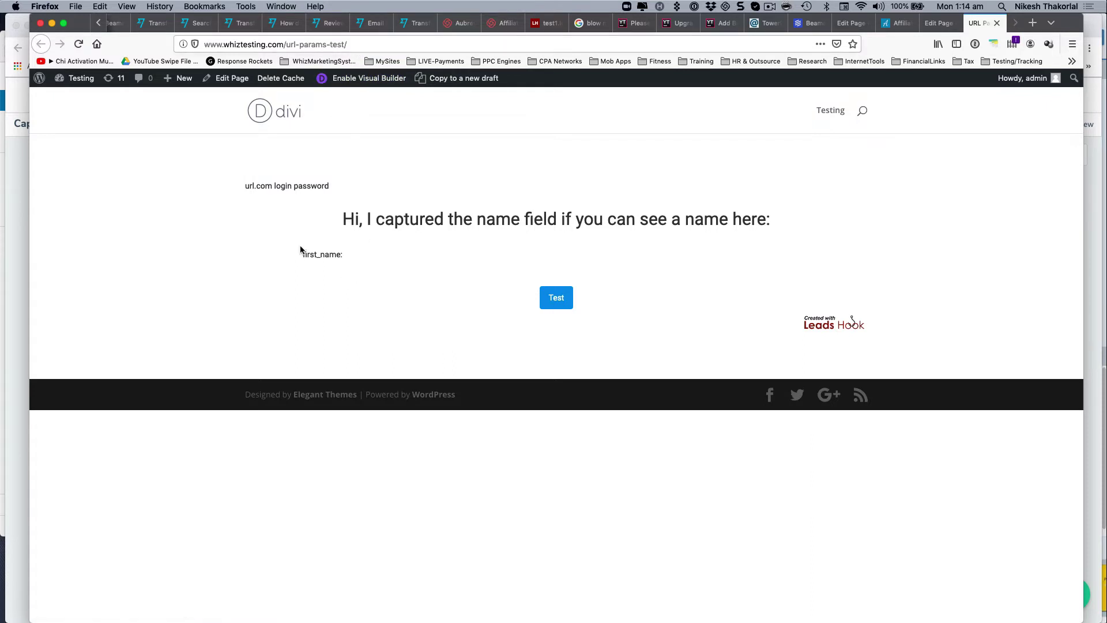
# Step: Append a first_name URL parameter with a sample first name to the test page's address and load it
pyautogui.click(365, 43)
pyautogui.click(367, 45)
pyautogui.write('?')
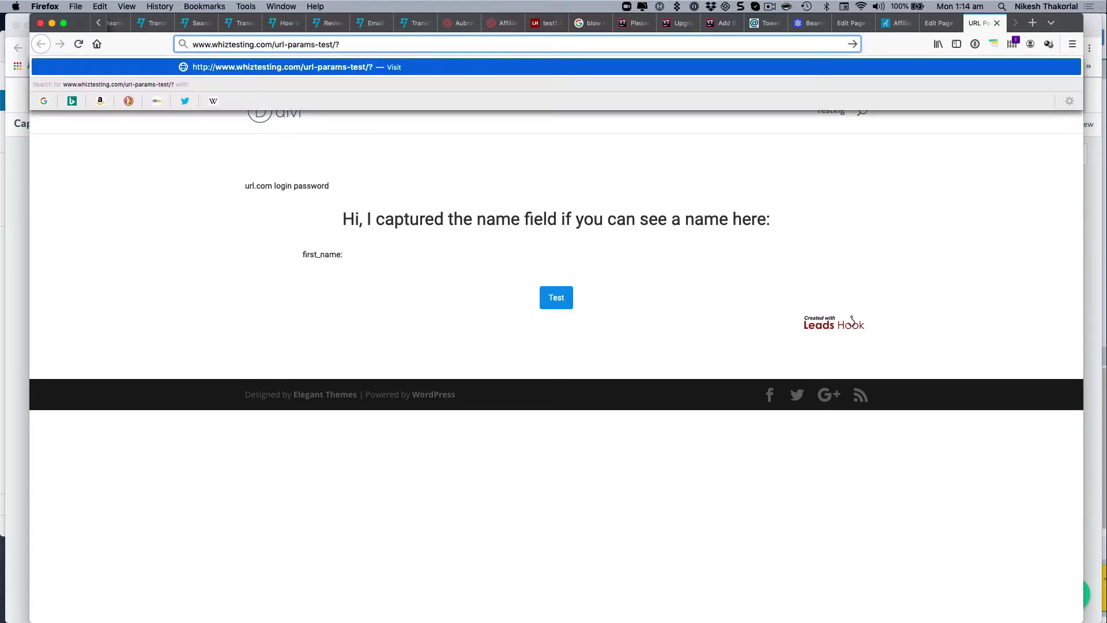
pyautogui.write('first_name')
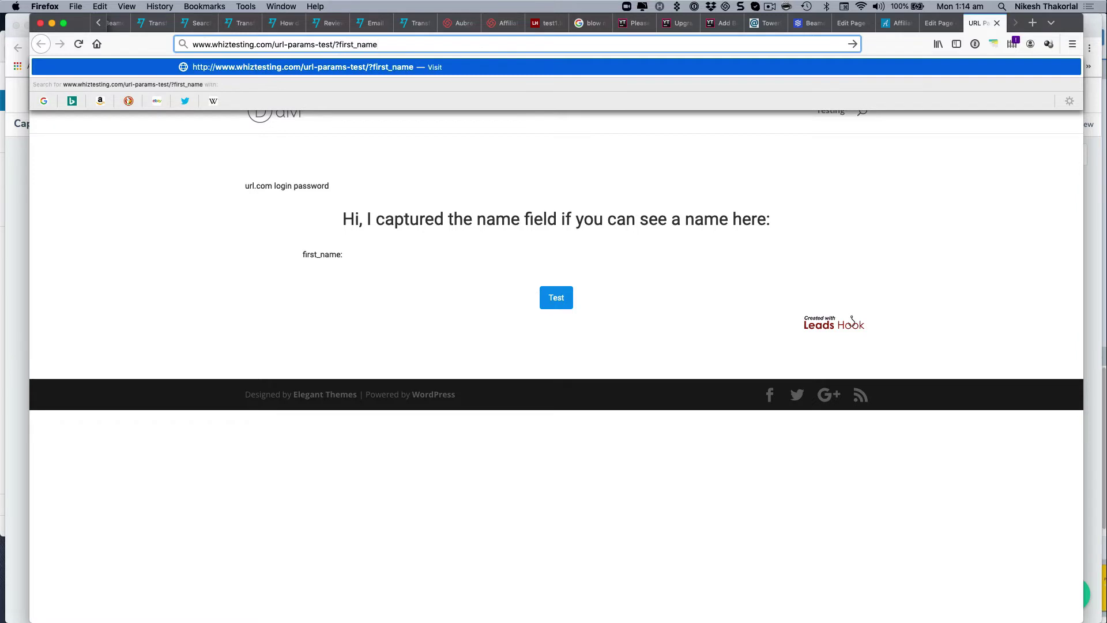
pyautogui.write('=James')
pyautogui.press('Return')
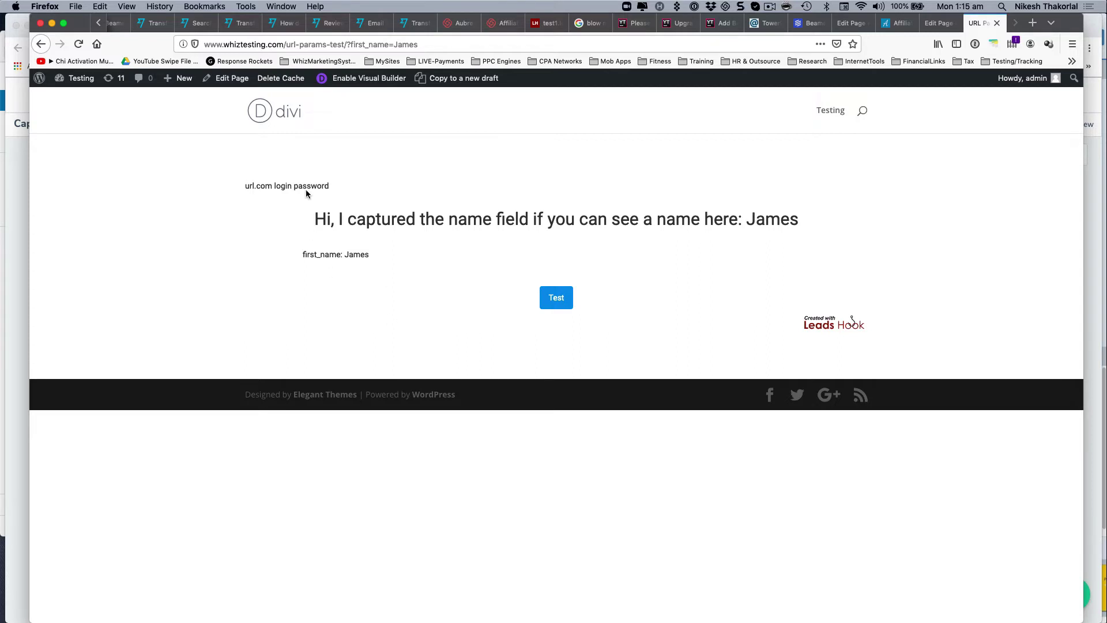
# Step: Start the embedded quiz on the test page and answer Man to the man-or-woman question
pyautogui.moveTo(330, 187); pyautogui.dragTo(237, 186)
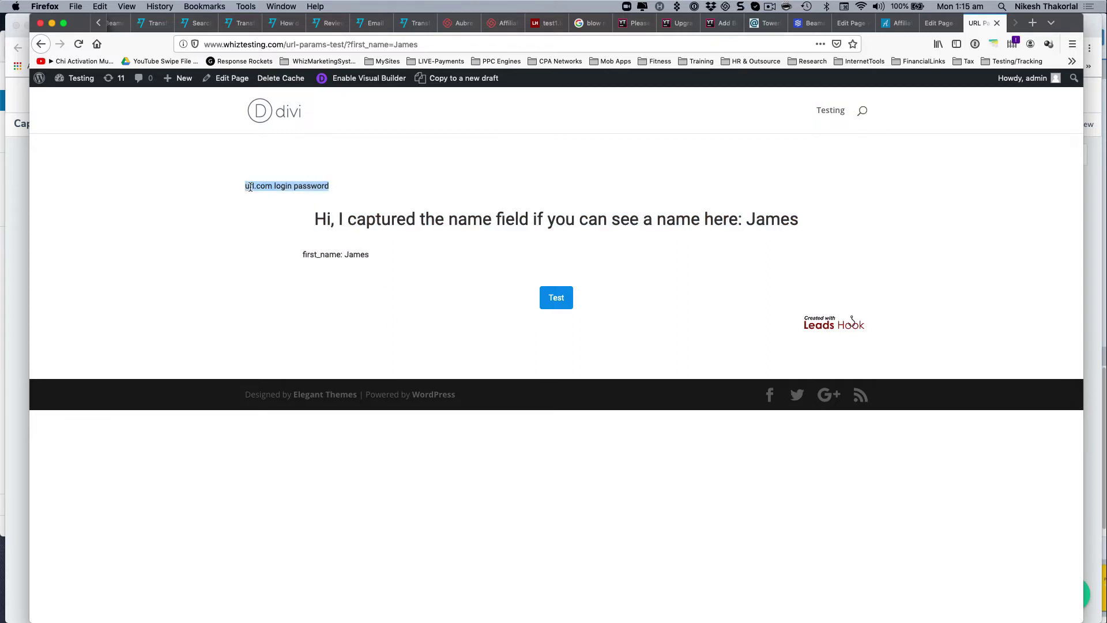
pyautogui.click(245, 185)
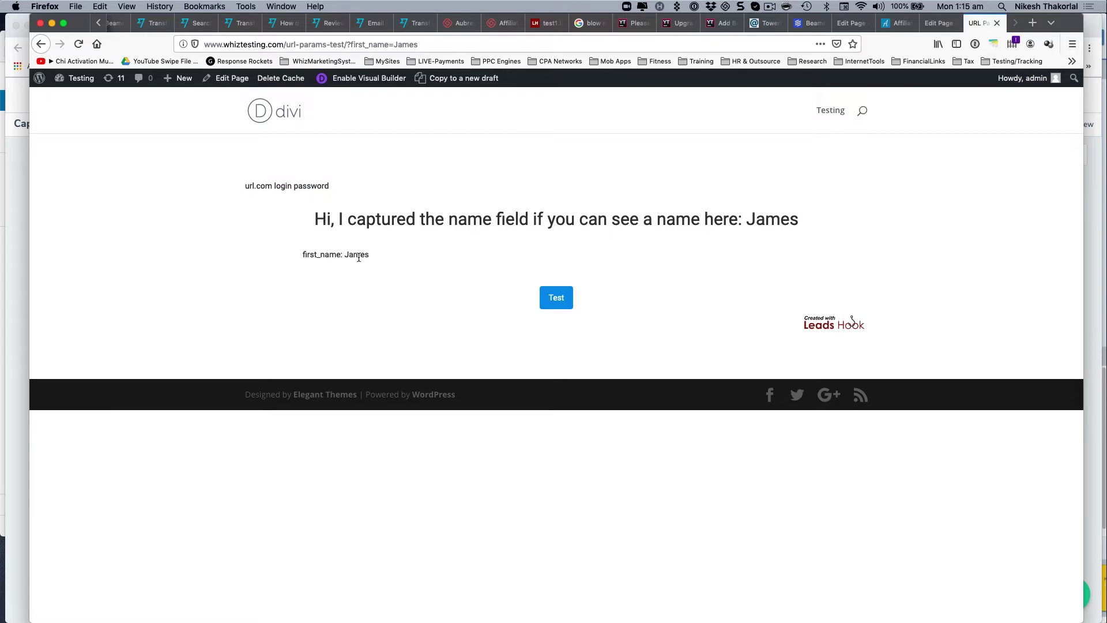
pyautogui.click(556, 299)
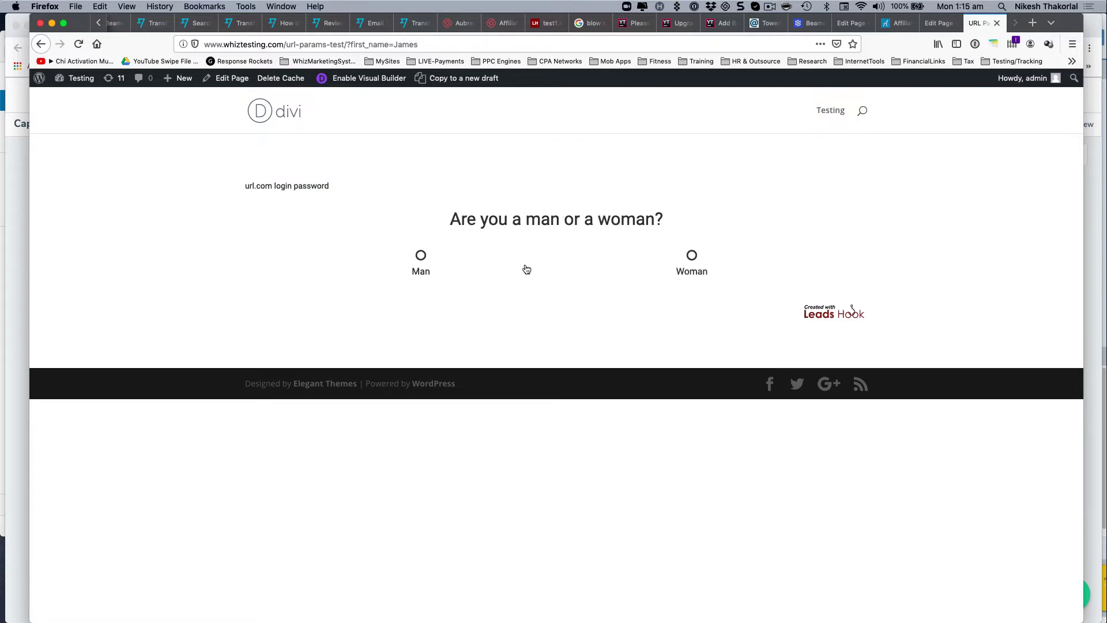
pyautogui.click(425, 259)
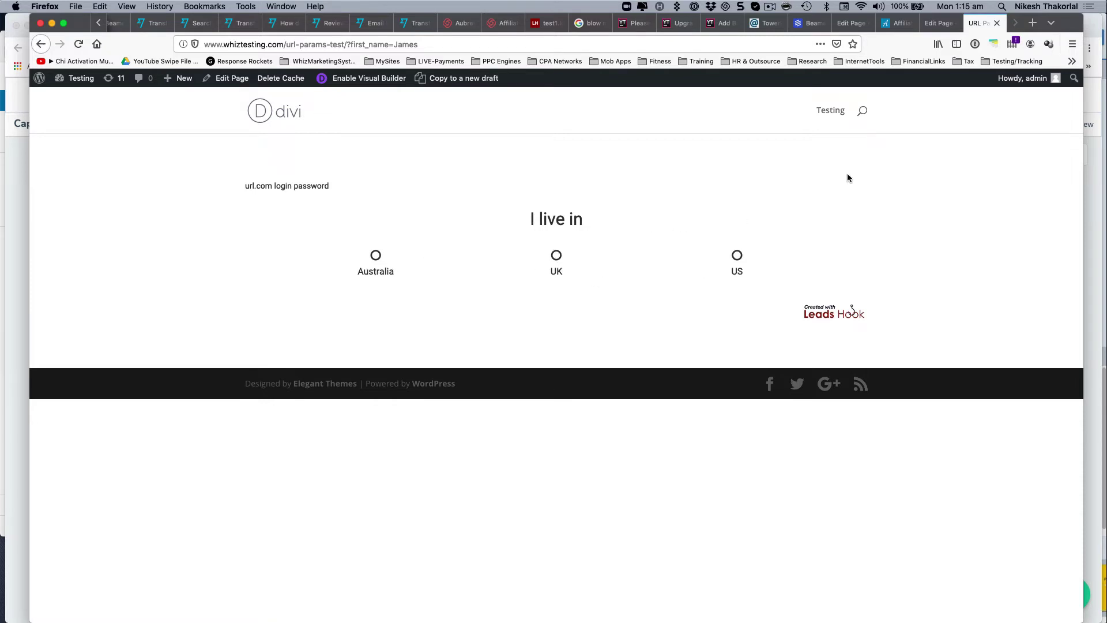
# Step: Switch to Chrome and review the Man + Aus + campaign 1 path conditions in the Distribute Leads decision, closing without saving
pyautogui.press('super+Tab')
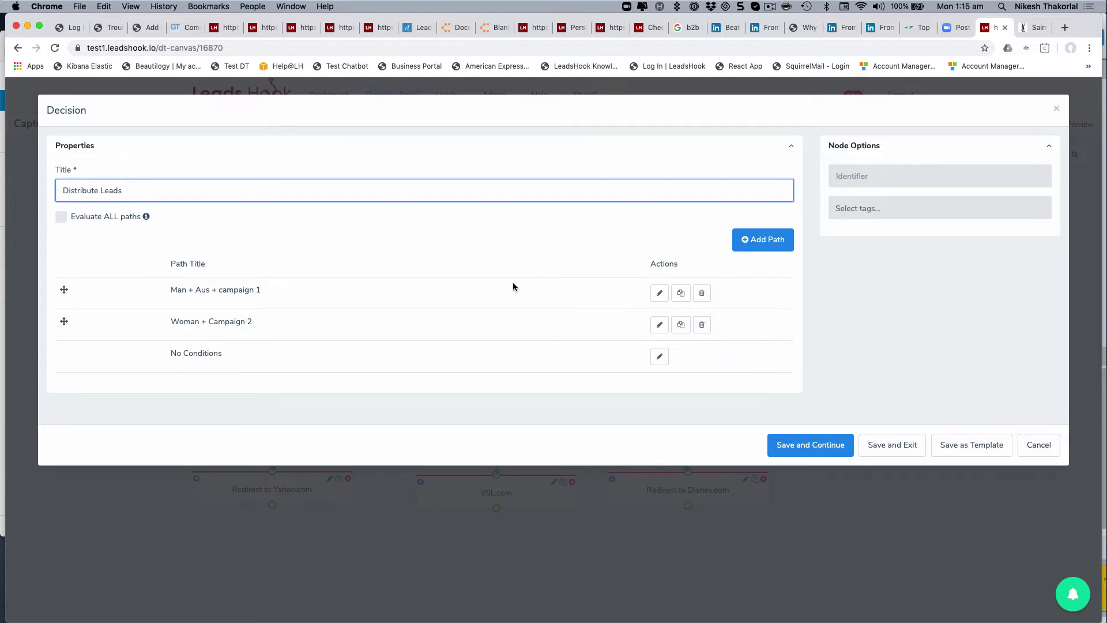
pyautogui.click(658, 292)
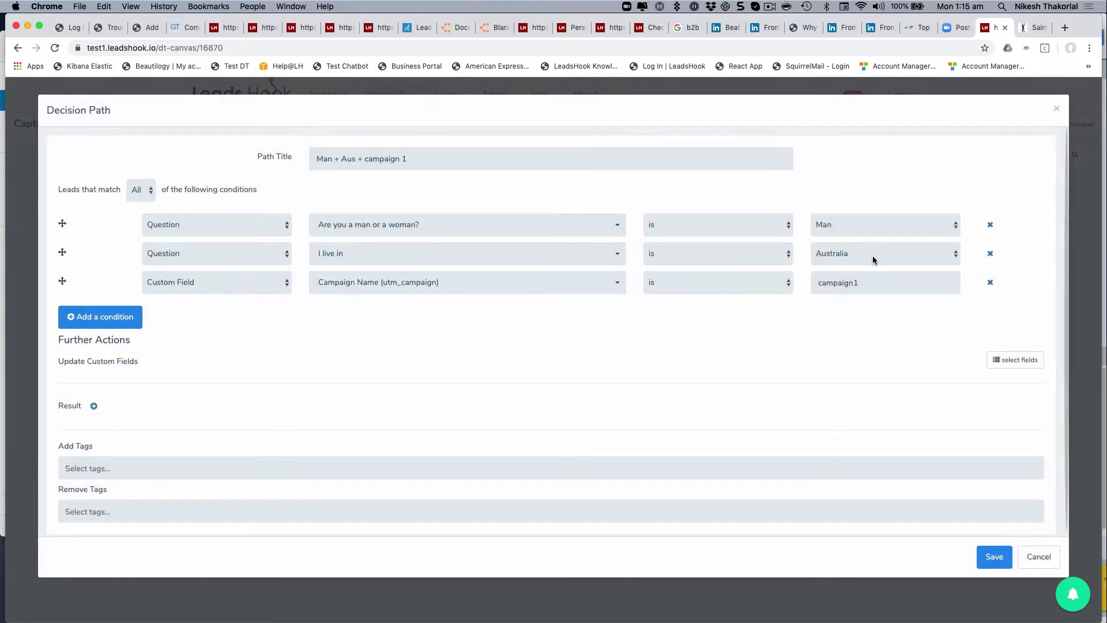
pyautogui.click(1038, 556)
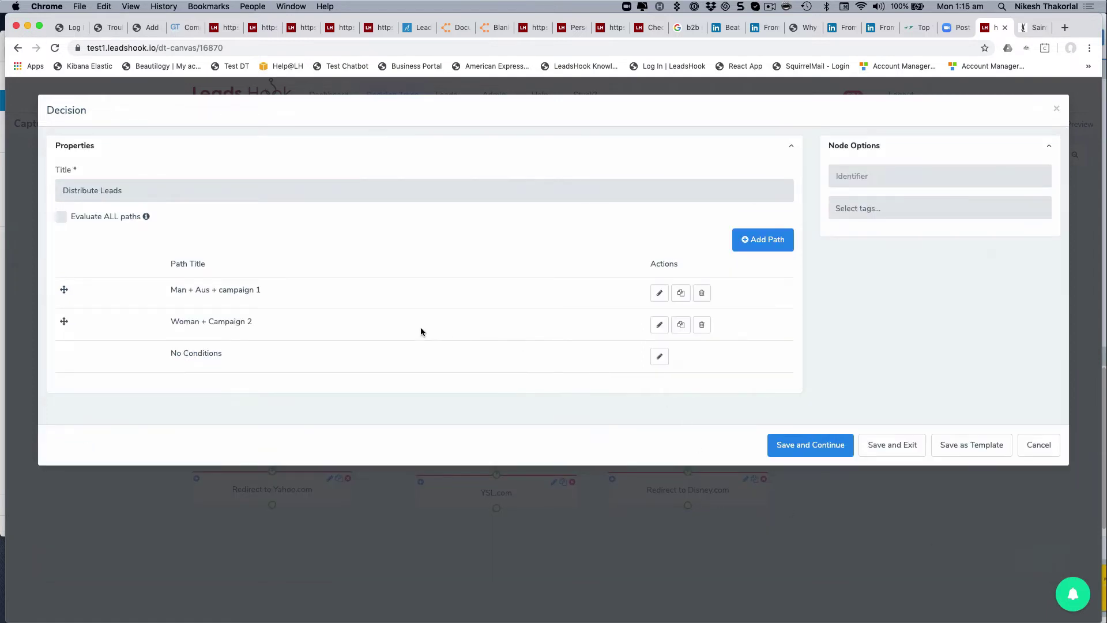
# Step: In the Woman + Campaign 2 path, set the second condition again as Custom Field utm_campaign is campaign2
pyautogui.click(659, 325)
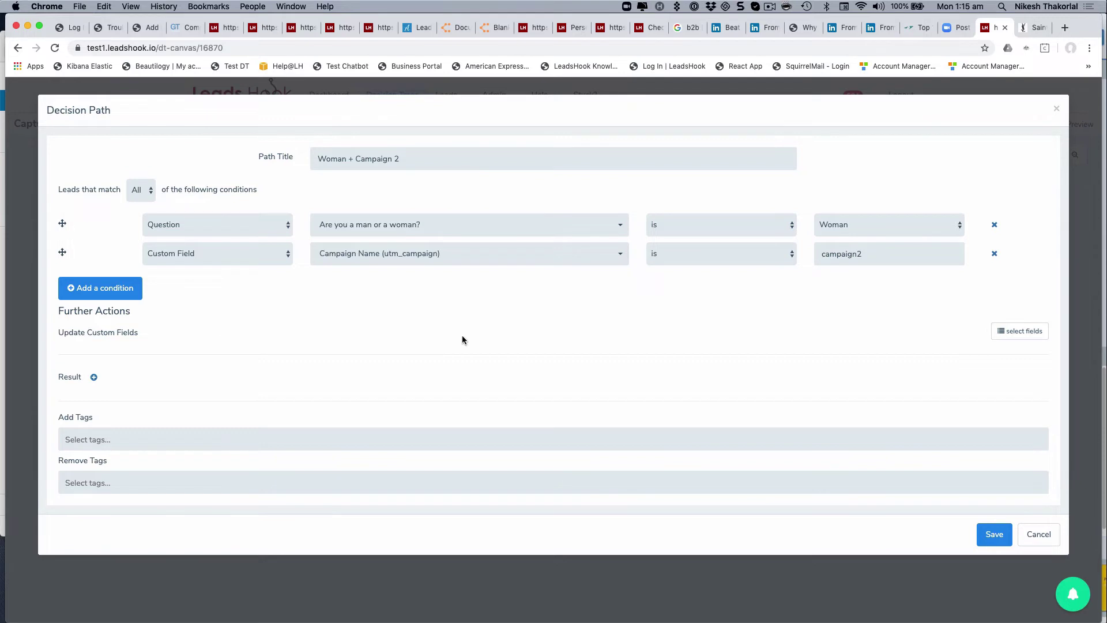
pyautogui.click(189, 222)
pyautogui.click(189, 222)
pyautogui.click(216, 260)
pyautogui.click(215, 264)
pyautogui.click(224, 257)
pyautogui.click(219, 241)
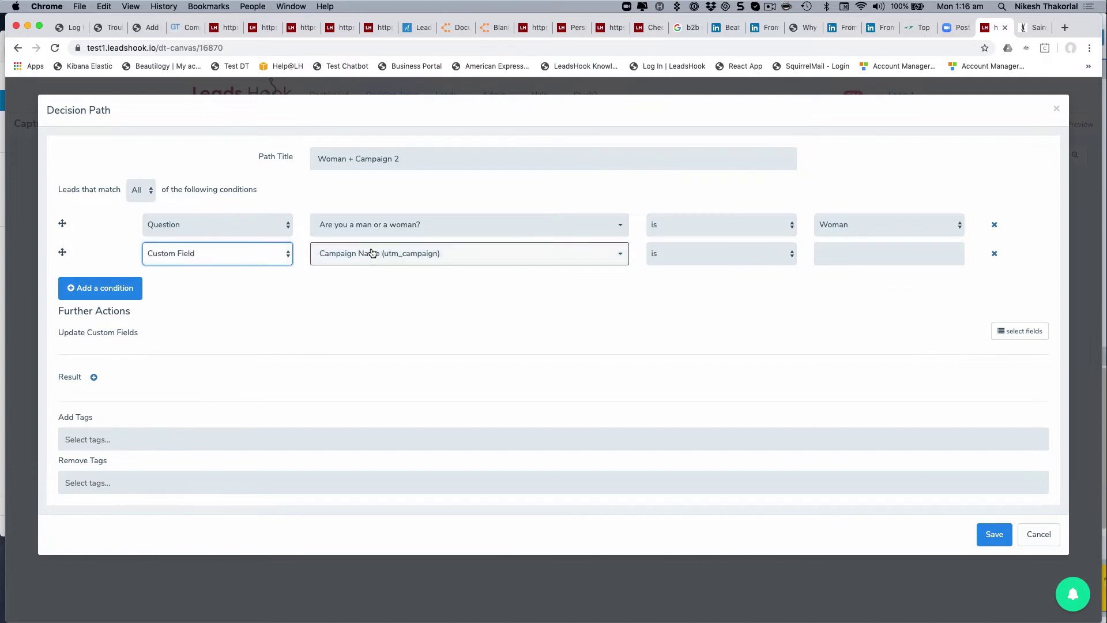
pyautogui.click(840, 250)
pyautogui.write('campaign2')
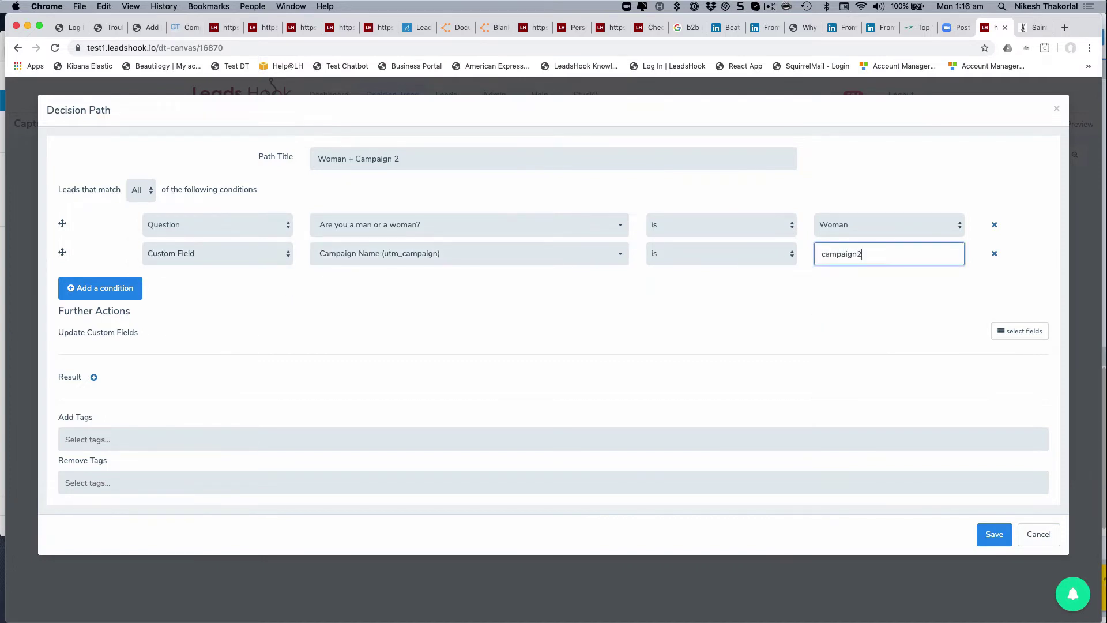
pyautogui.click(577, 344)
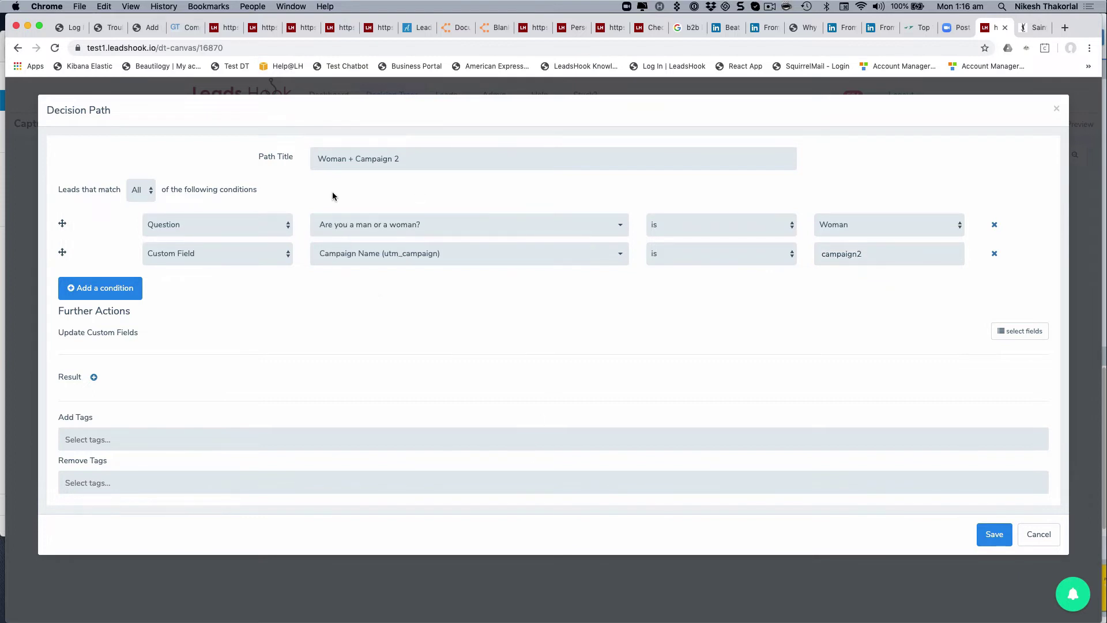
# Step: Add two blank conditions to the Woman + Campaign 2 path and delete both again
pyautogui.click(119, 291)
pyautogui.click(113, 317)
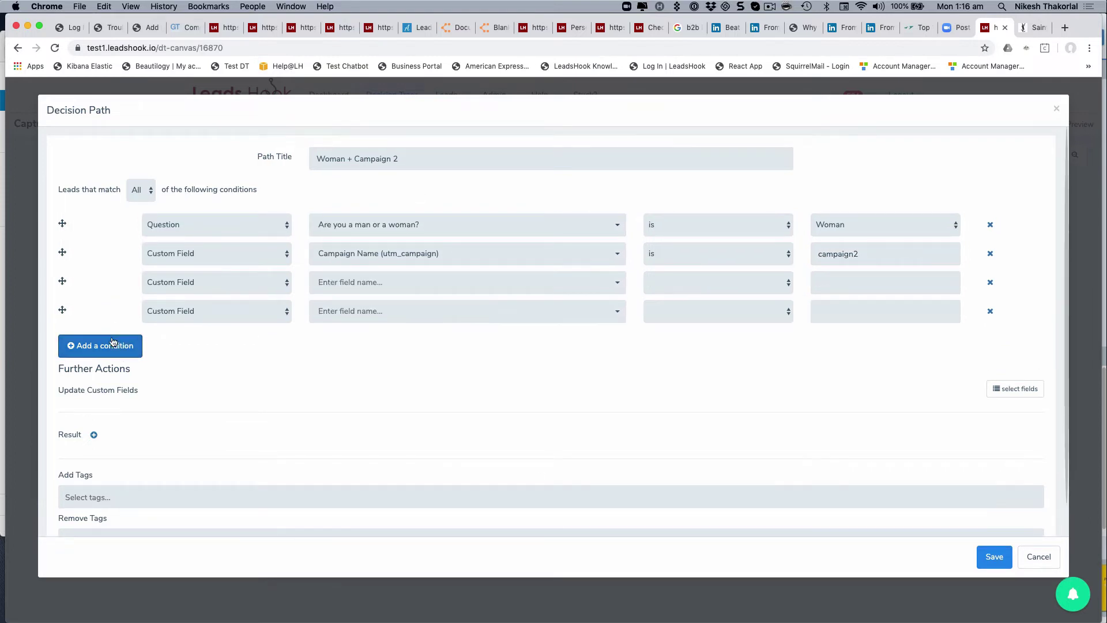
pyautogui.click(990, 310)
pyautogui.click(657, 123)
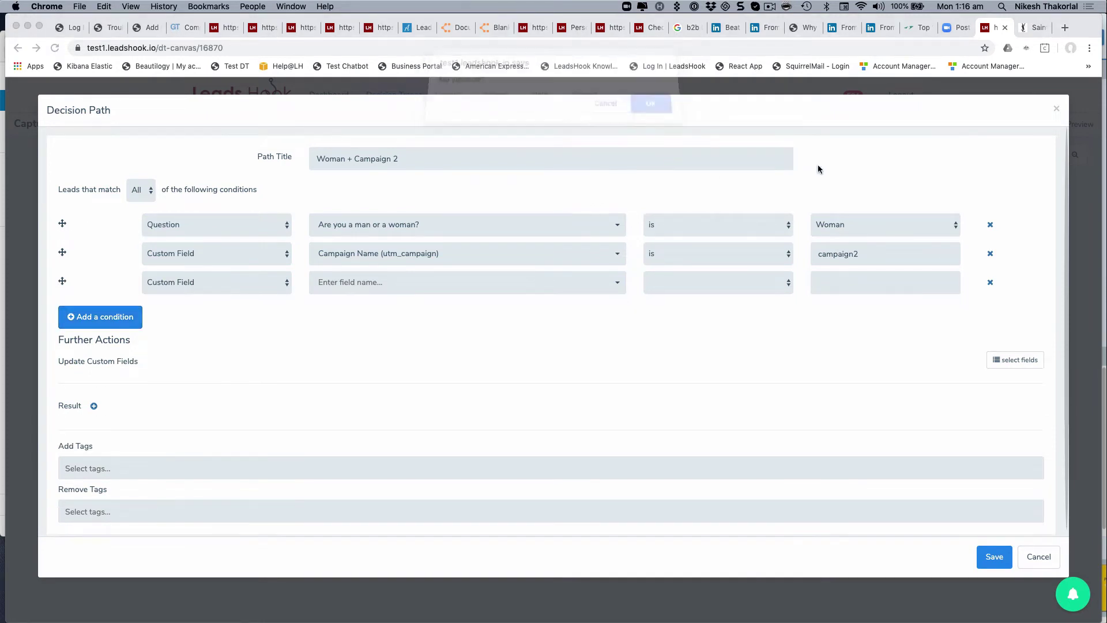
pyautogui.click(990, 282)
pyautogui.click(654, 114)
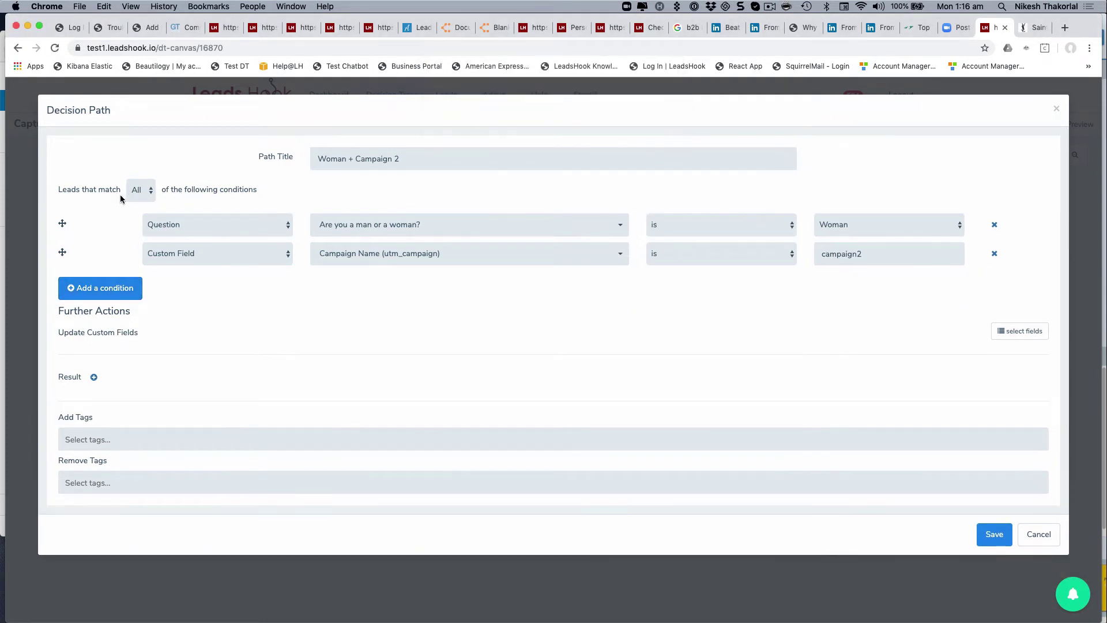
# Step: Check the All and Any match options of the path, discard the path edits, and save and exit the decision
pyautogui.click(144, 191)
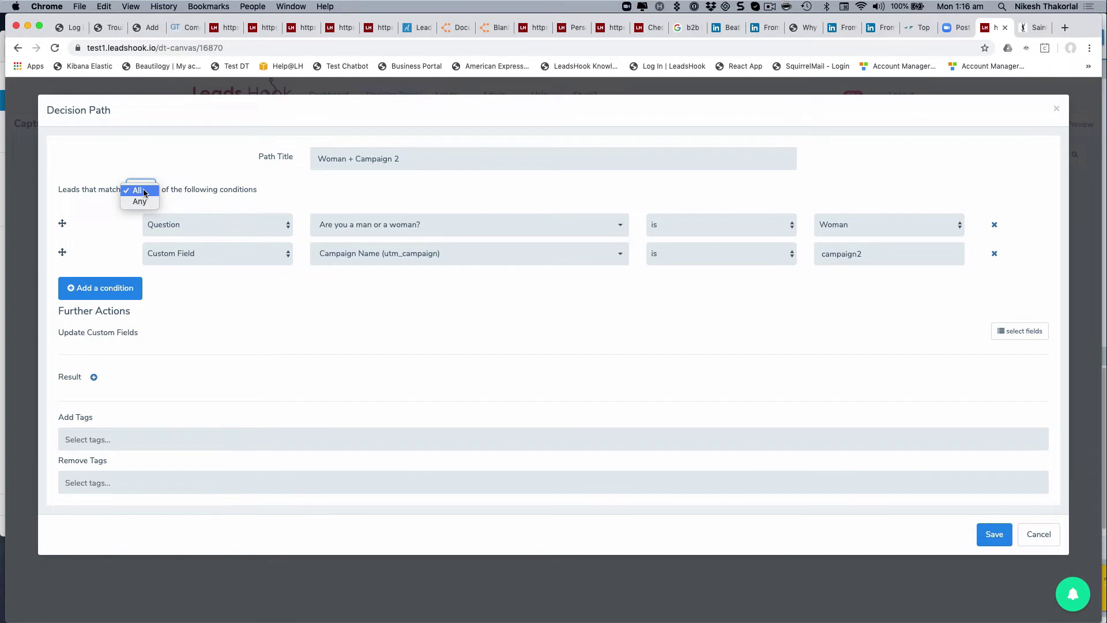
pyautogui.click(185, 182)
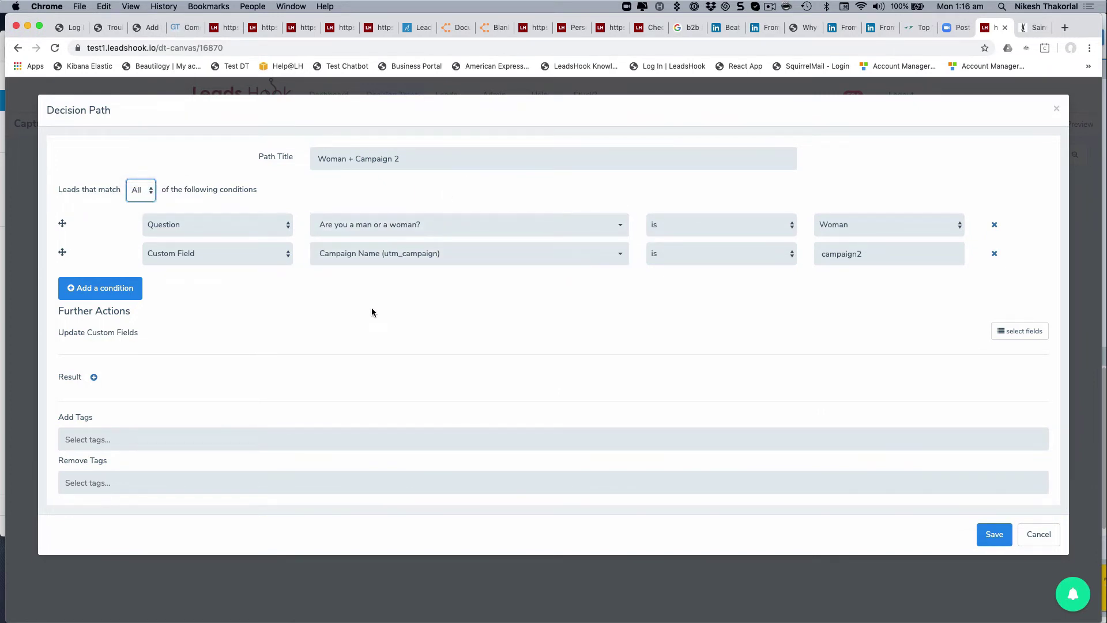
pyautogui.click(1039, 535)
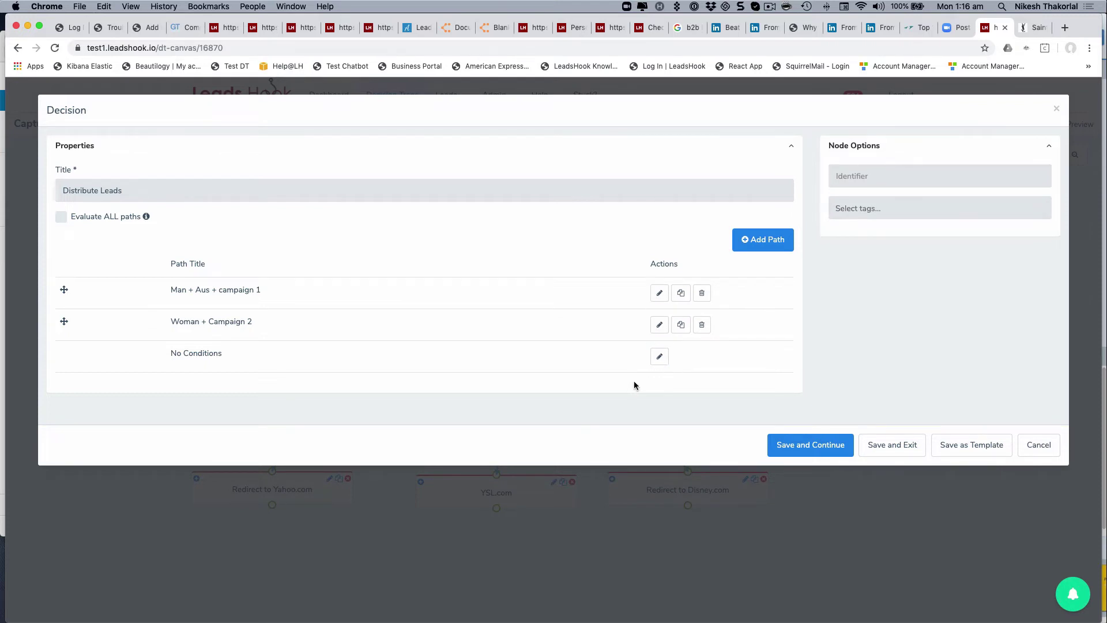
pyautogui.click(901, 447)
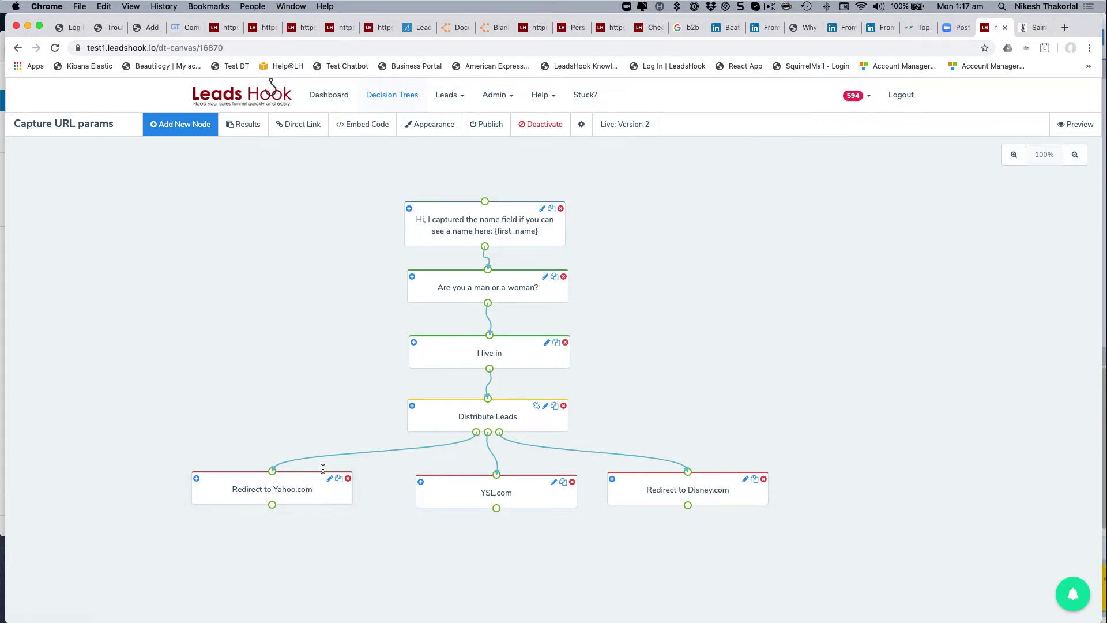
# Step: Look through the node types that can be added, down to Results Pages, and close the list
pyautogui.click(199, 127)
pyautogui.scroll(-5, 147, 475)
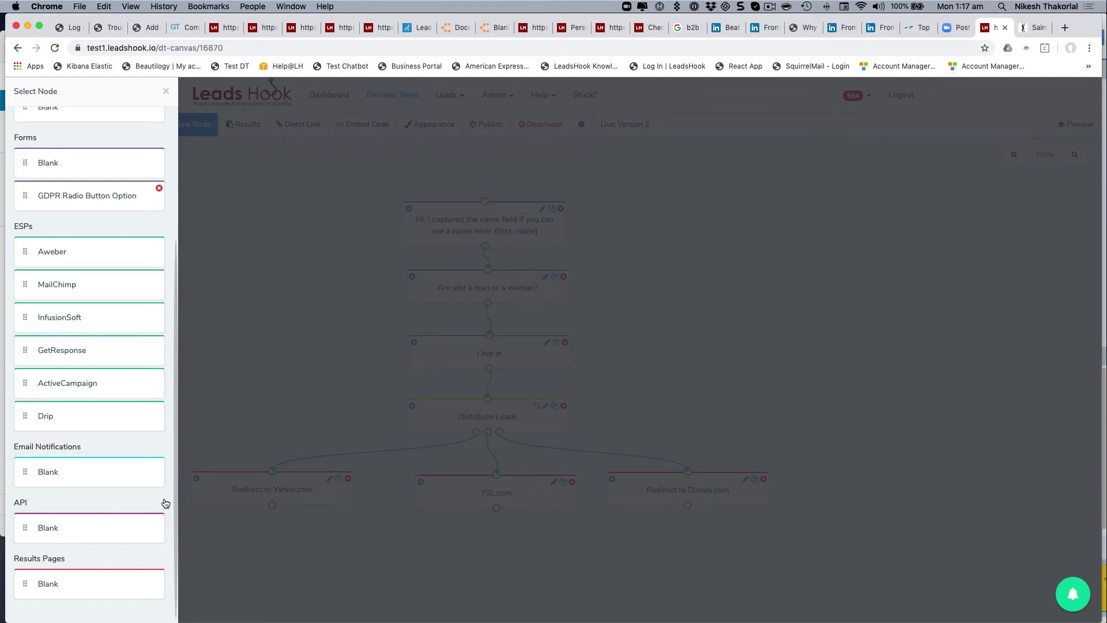
pyautogui.click(165, 93)
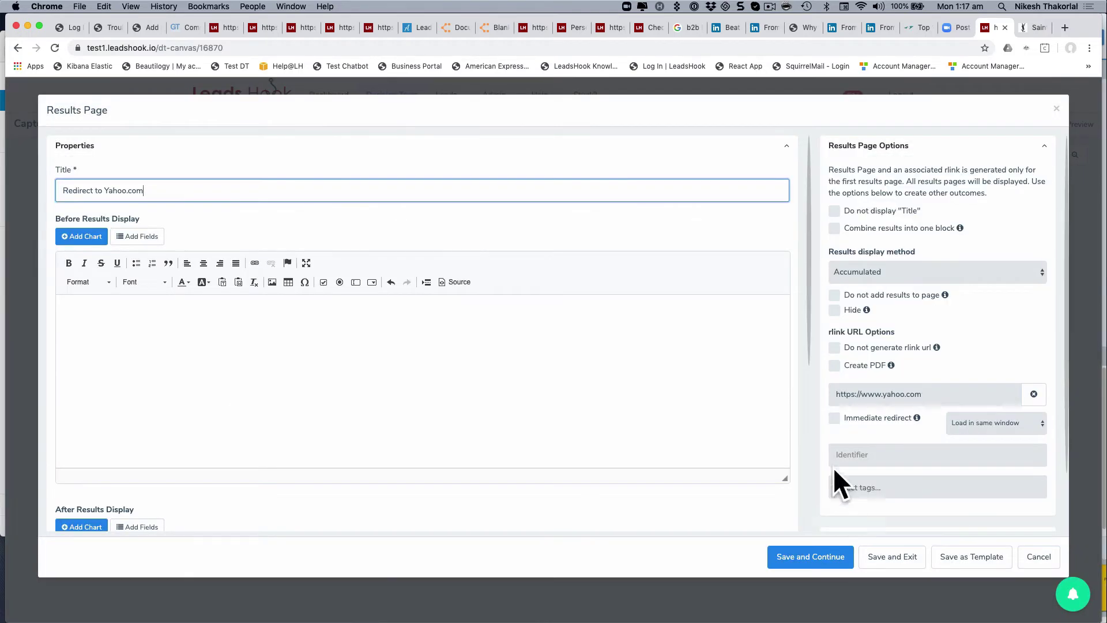
# Step: Examine the rlink URL options of the Redirect to Yahoo.com results page and close it without saving
pyautogui.click(1038, 557)
pyautogui.click(532, 163)
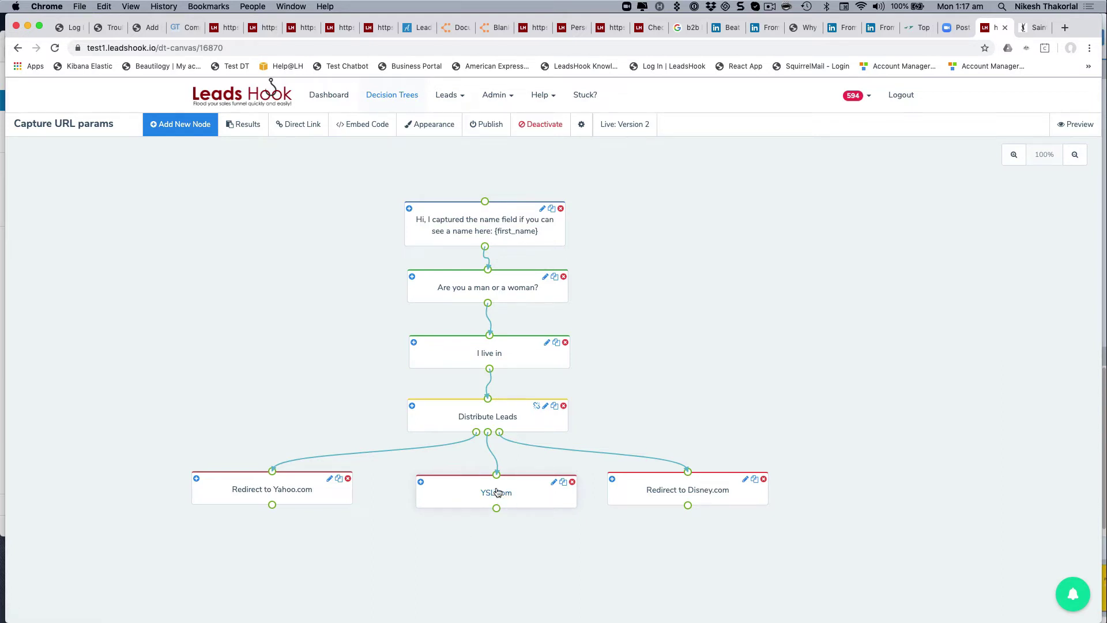
pyautogui.moveTo(523, 494)
pyautogui.mouseDown()
pyautogui.moveTo(526, 509)
pyautogui.moveTo(525, 499)
pyautogui.mouseUp()
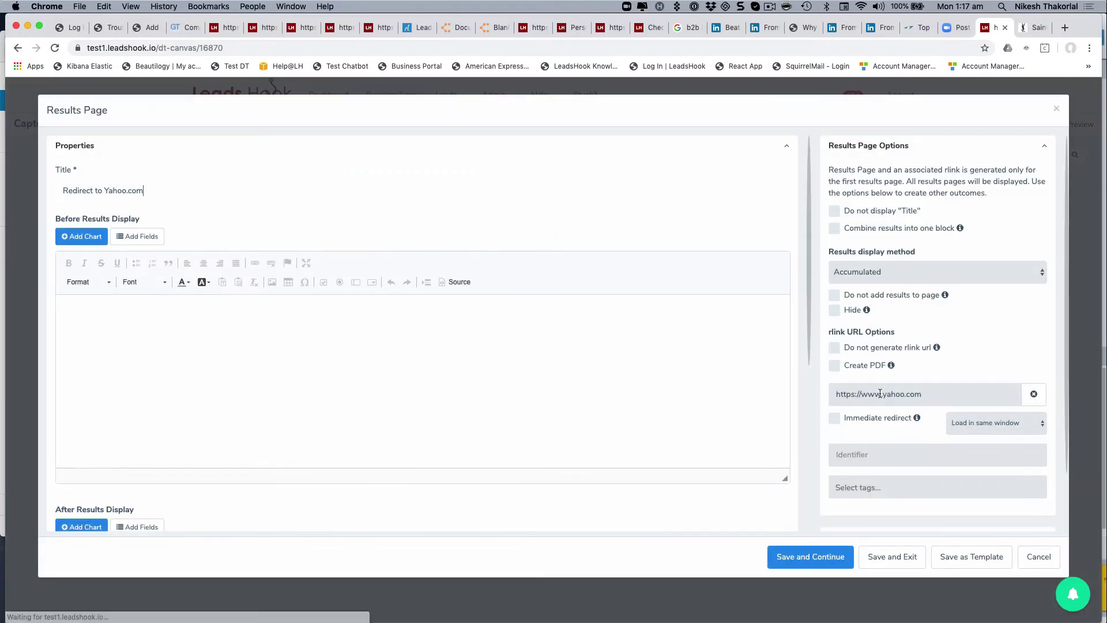
# Step: Append /?utm_campaign={utm_campaign} to the redirect URL of the Redirect to Yahoo.com results page
pyautogui.click(947, 396)
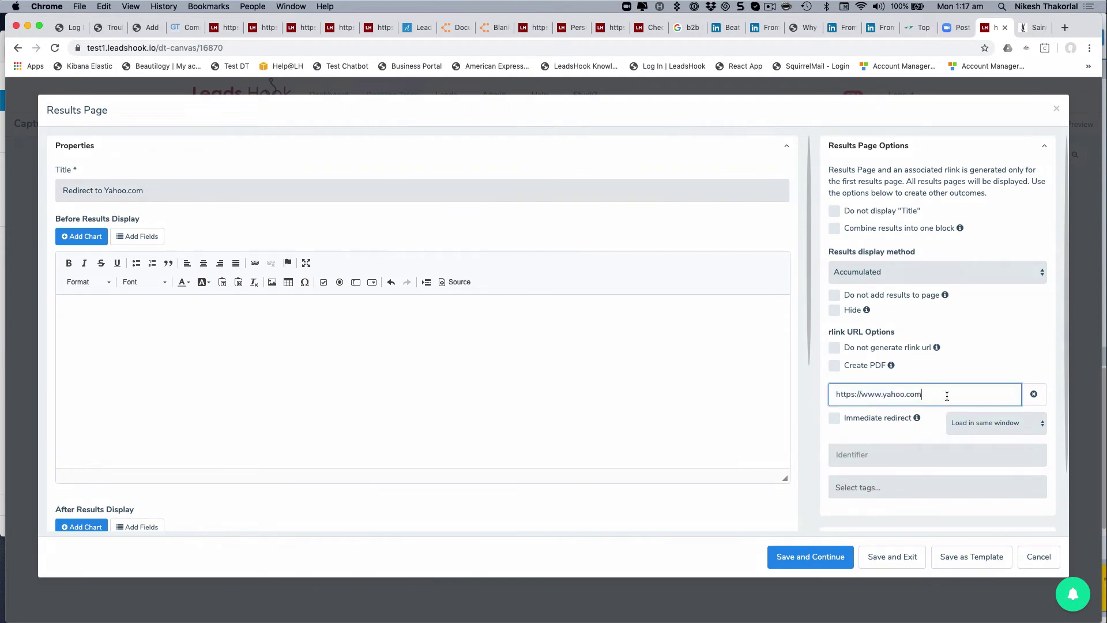
pyautogui.write('?')
pyautogui.moveTo(938, 354)
pyautogui.press('BackSpace')
pyautogui.write('/')
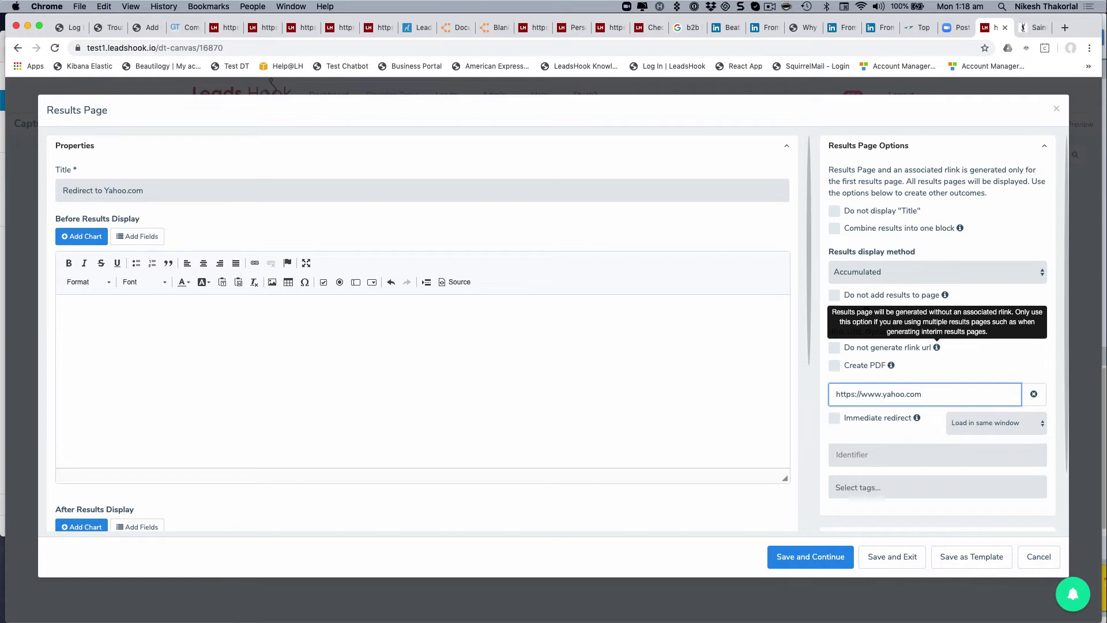
pyautogui.write('/')
pyautogui.write('?')
pyautogui.write('campaign')
pyautogui.press('BackSpace')
pyautogui.press('BackSpace')
pyautogui.press('BackSpace')
pyautogui.press('BackSpace')
pyautogui.press('BackSpace')
pyautogui.press('BackSpace')
pyautogui.press('BackSpace')
pyautogui.press('BackSpace')
pyautogui.write('utm_campaign={utm_campaign')
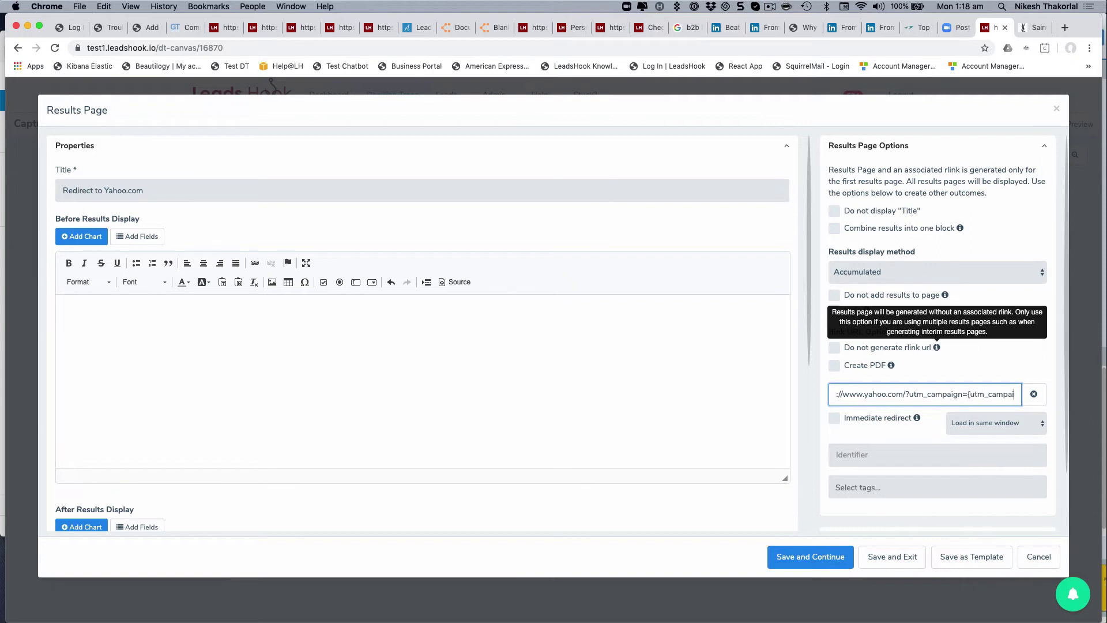
pyautogui.write('}')
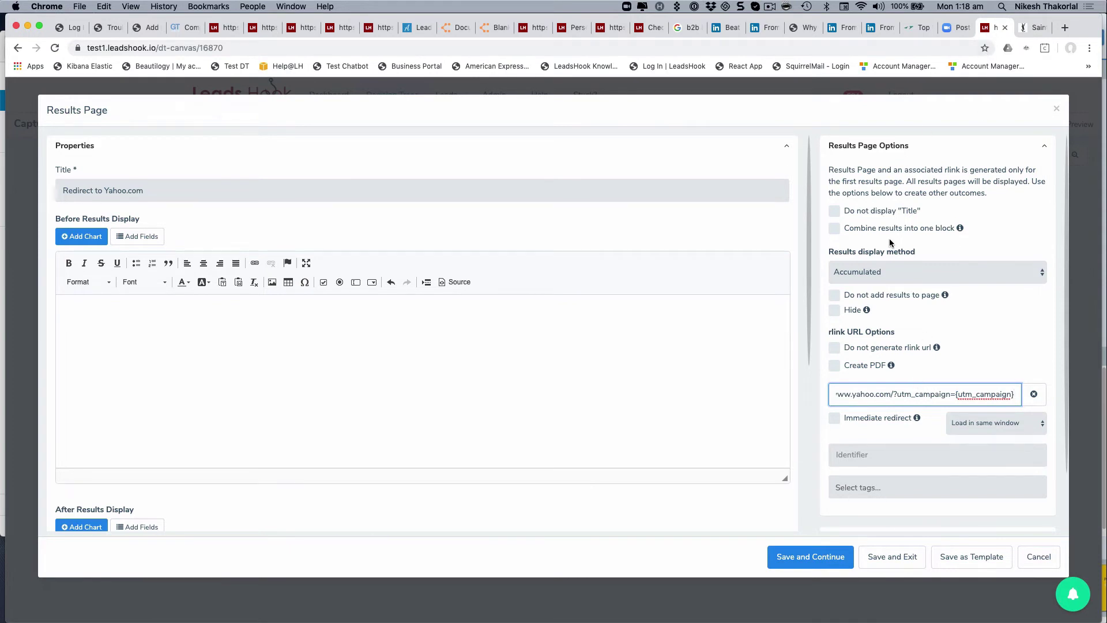
# Step: Check the first_name parameter in the test page's address in Firefox and return to the results page in Chrome
pyautogui.press('super+Tab')
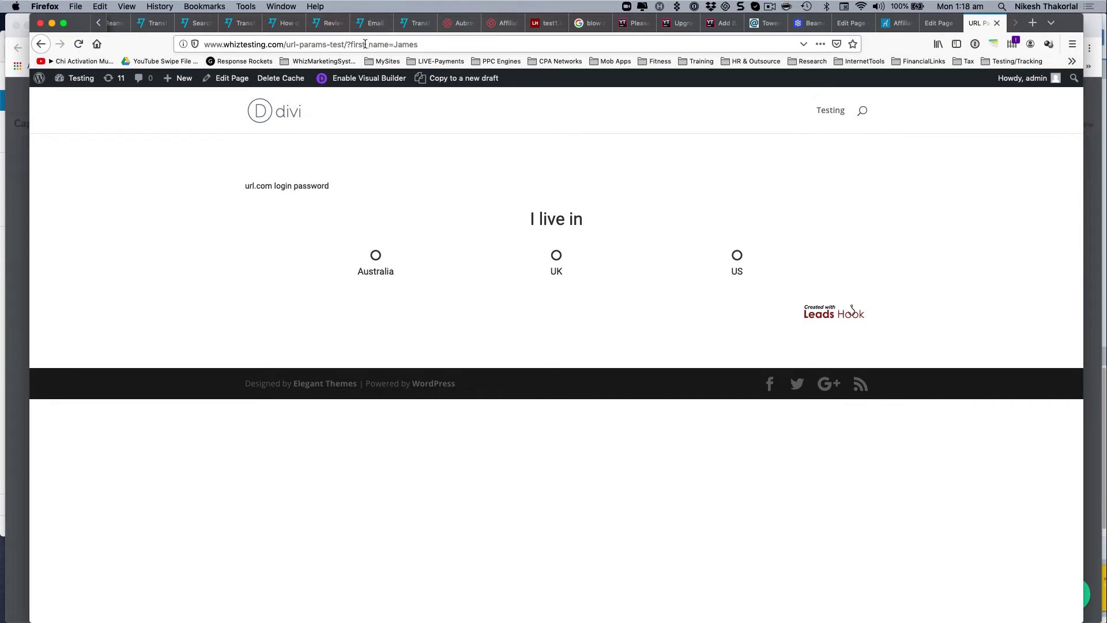
pyautogui.moveTo(350, 47); pyautogui.dragTo(417, 46)
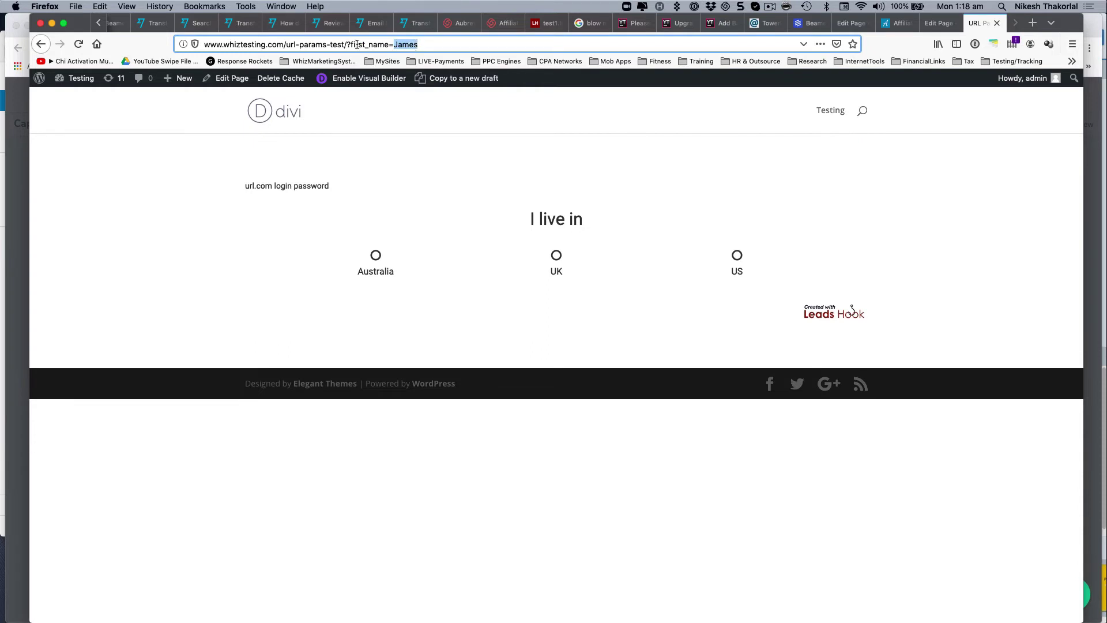
pyautogui.press('super+Tab')
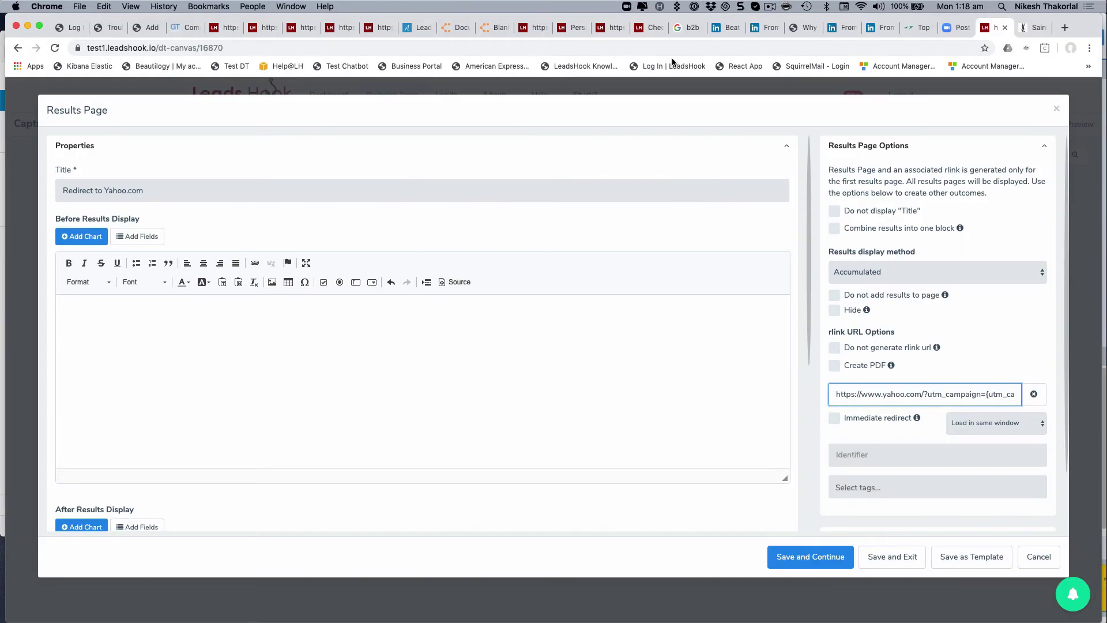
# Step: Shorten the parameter name before the equals sign in the Yahoo redirect URL to utm_camp
pyautogui.click(928, 395)
pyautogui.moveTo(928, 395); pyautogui.dragTo(980, 396)
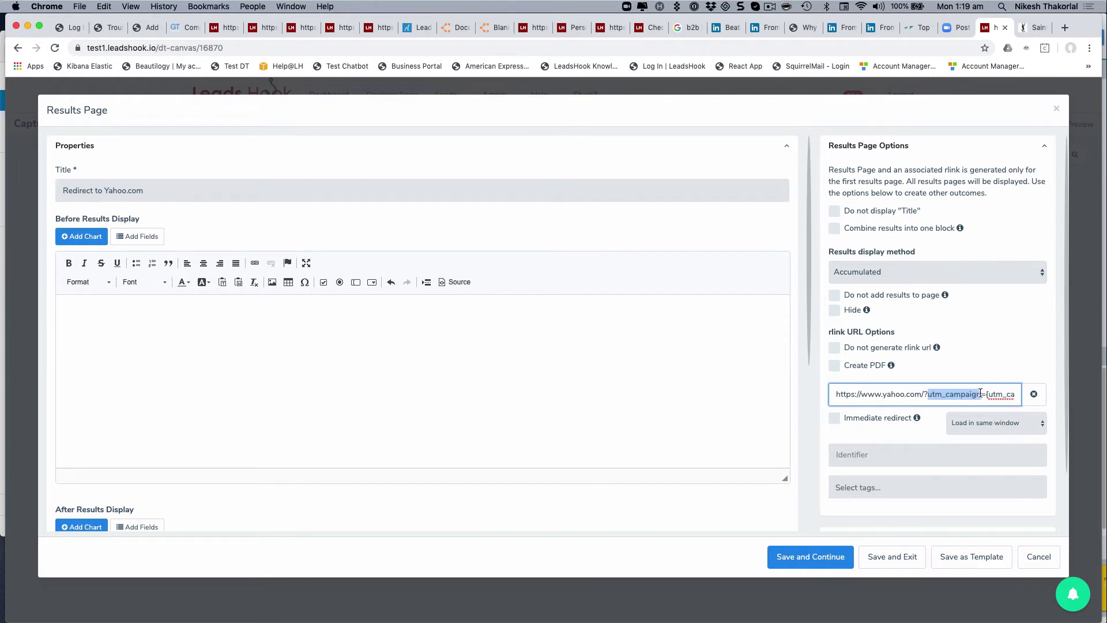
pyautogui.click(981, 394)
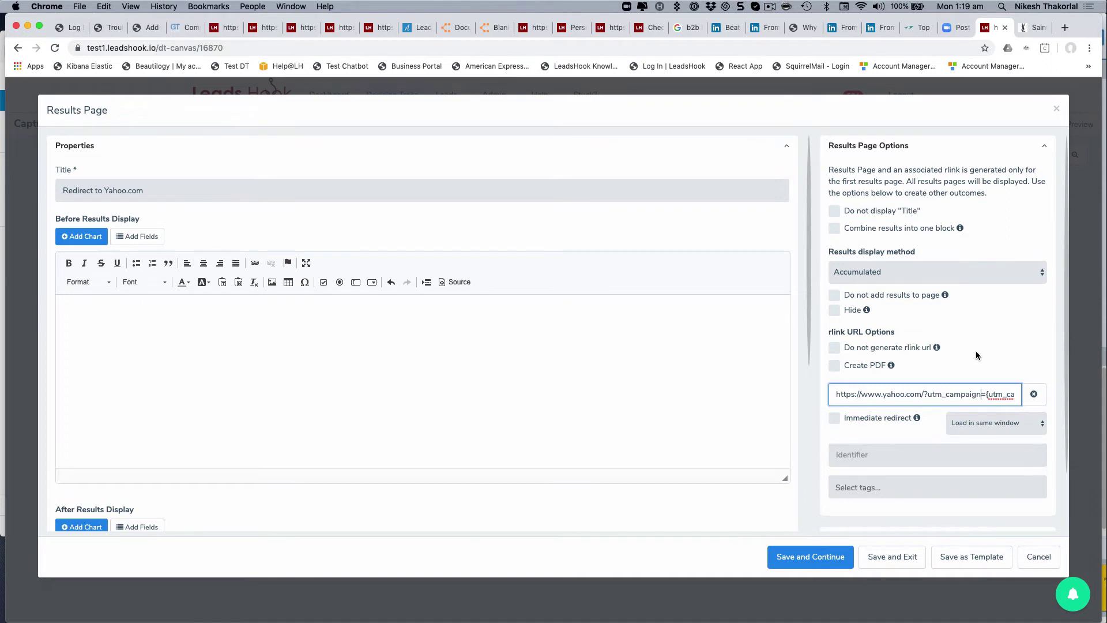
pyautogui.press('BackSpace')
pyautogui.press('BackSpace')
pyautogui.press('BackSpace')
pyautogui.press('BackSpace')
pyautogui.moveTo(927, 394); pyautogui.dragTo(965, 394)
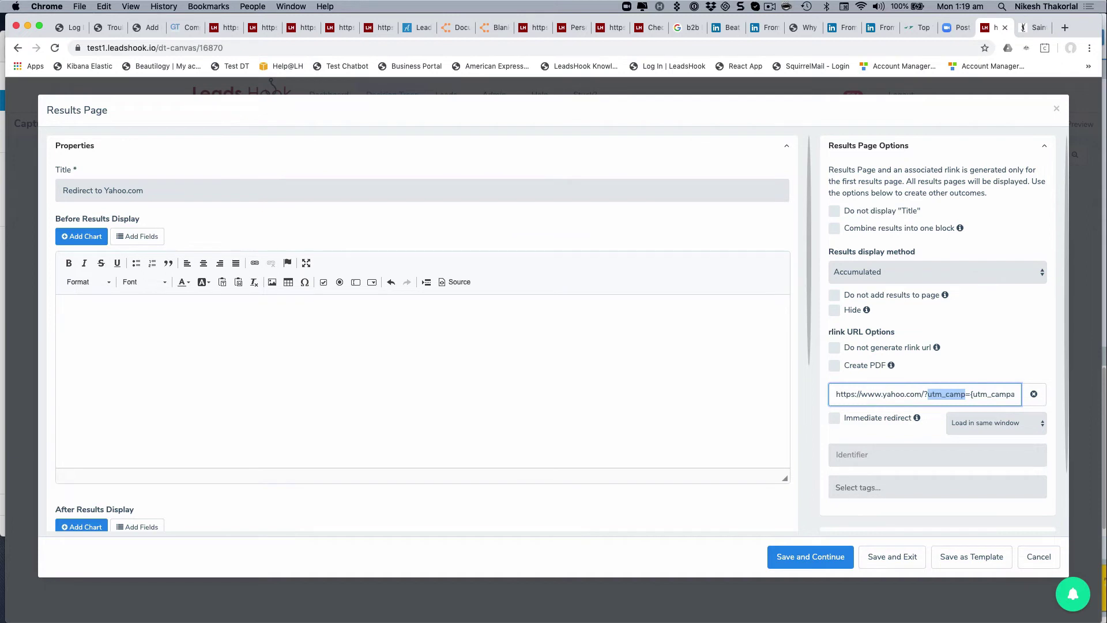
pyautogui.click(933, 394)
# Step: Add &first_name={first_name} to the end of the Yahoo redirect URL
pyautogui.moveTo(971, 394); pyautogui.dragTo(1014, 394)
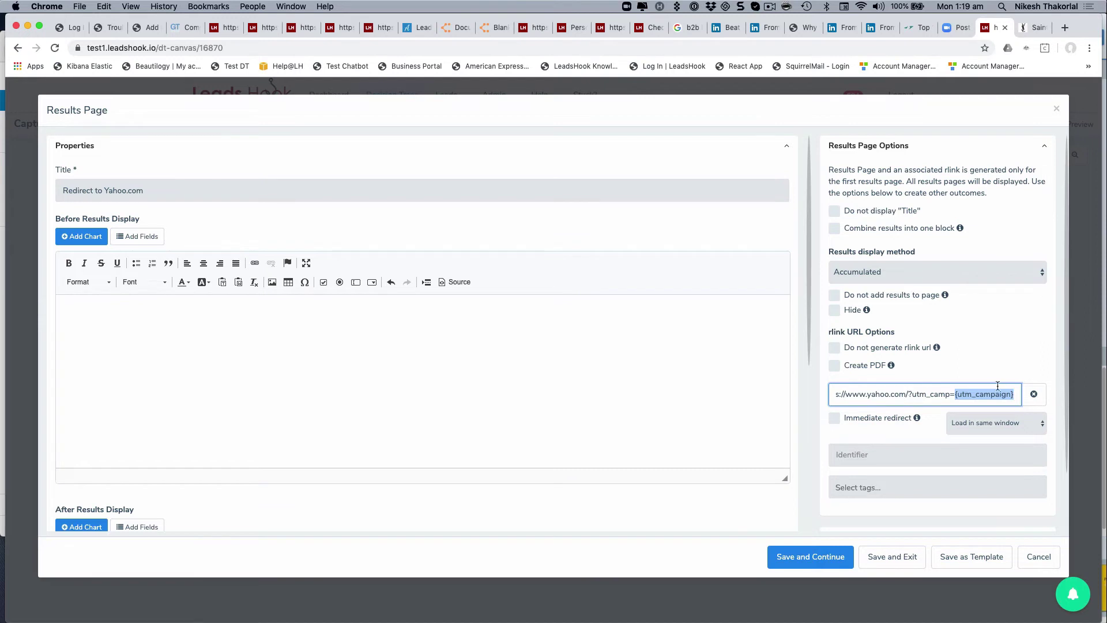
pyautogui.click(1019, 394)
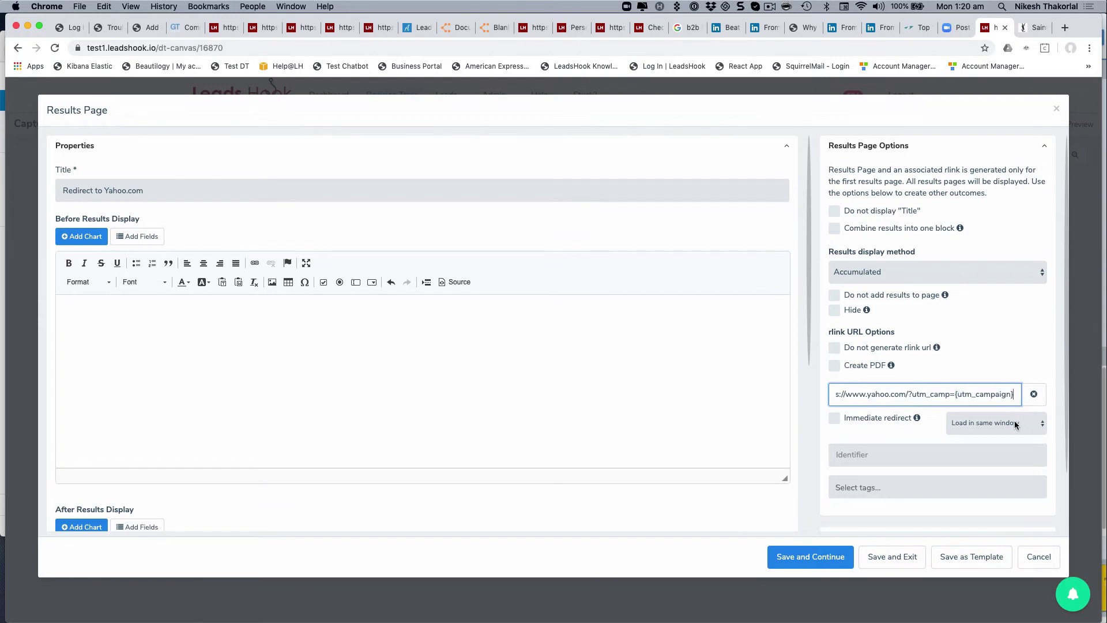
pyautogui.write('&')
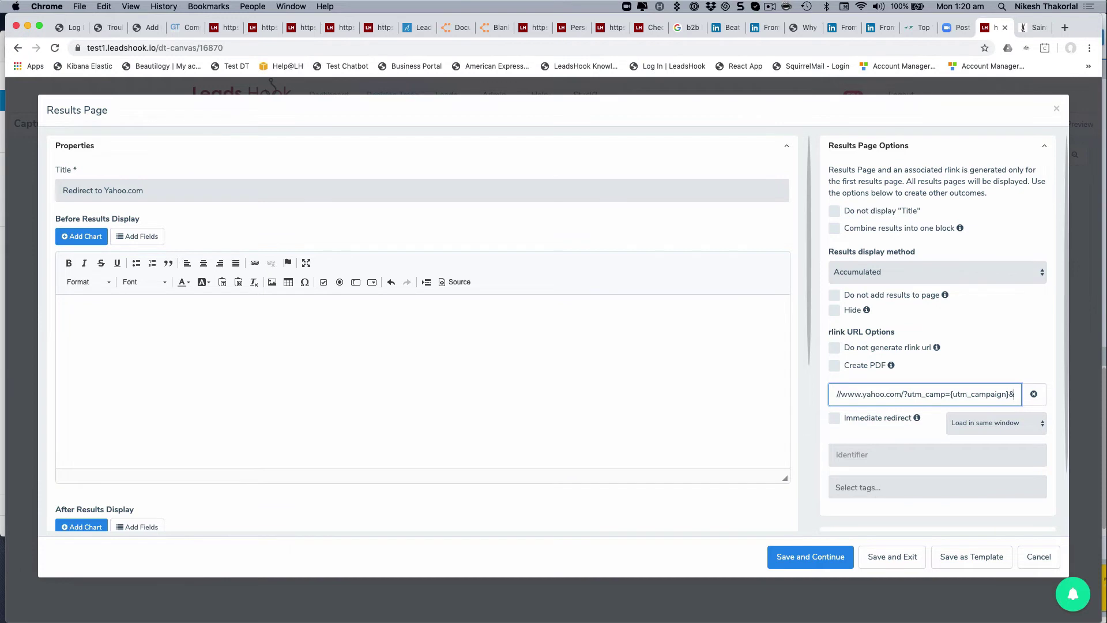
pyautogui.write('first_')
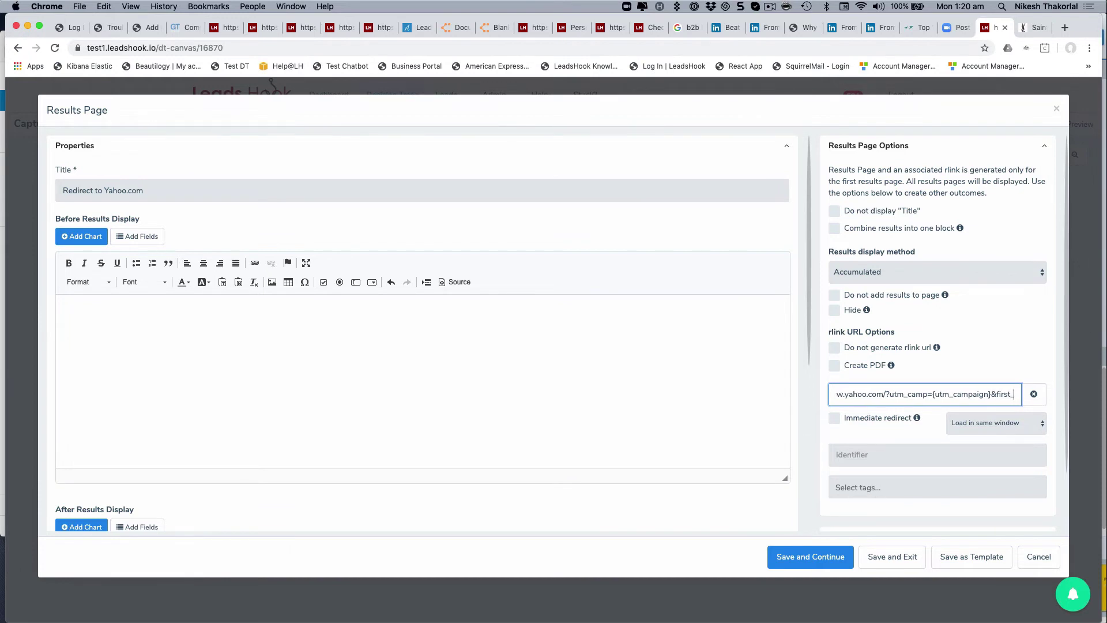
pyautogui.write('name}')
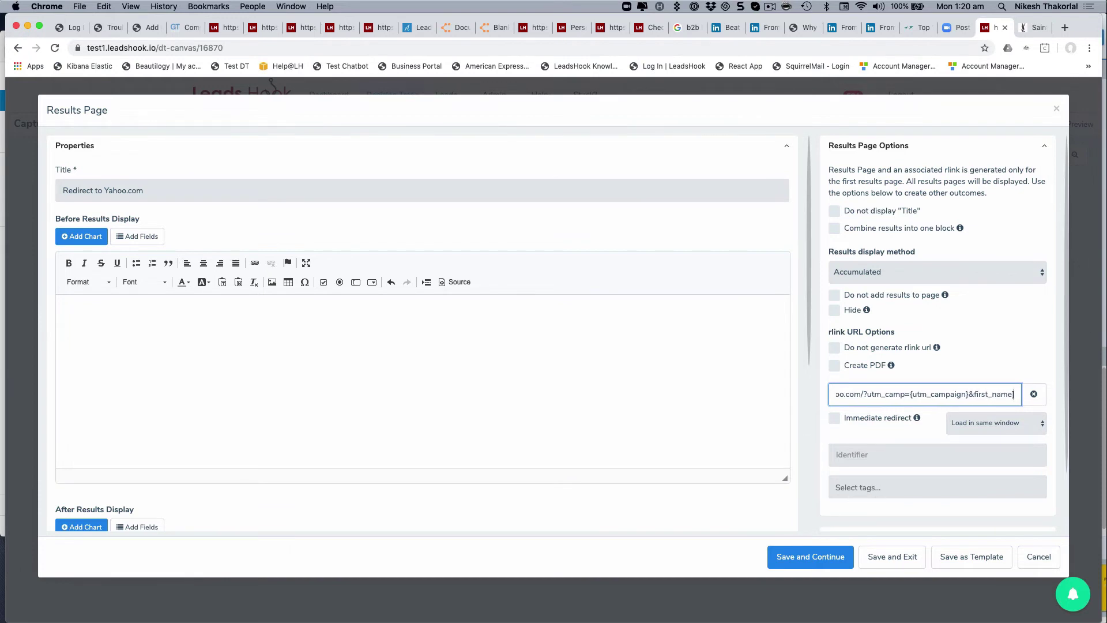
pyautogui.write('{')
pyautogui.write('st_name')
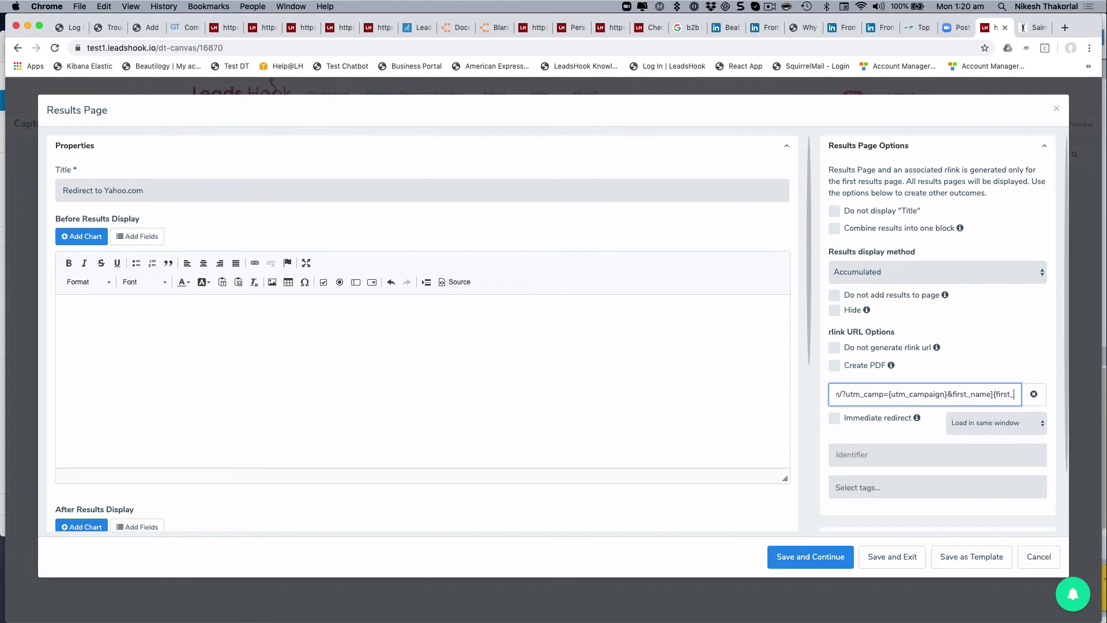
pyautogui.write('}')
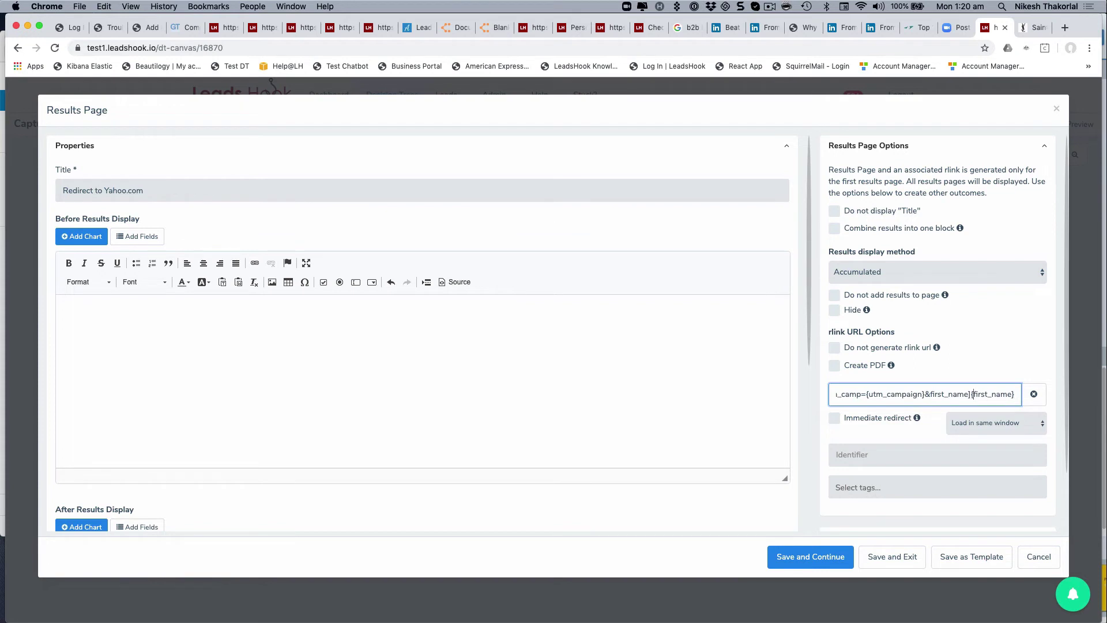
pyautogui.click(925, 394)
pyautogui.press('BackSpace')
pyautogui.write('=')
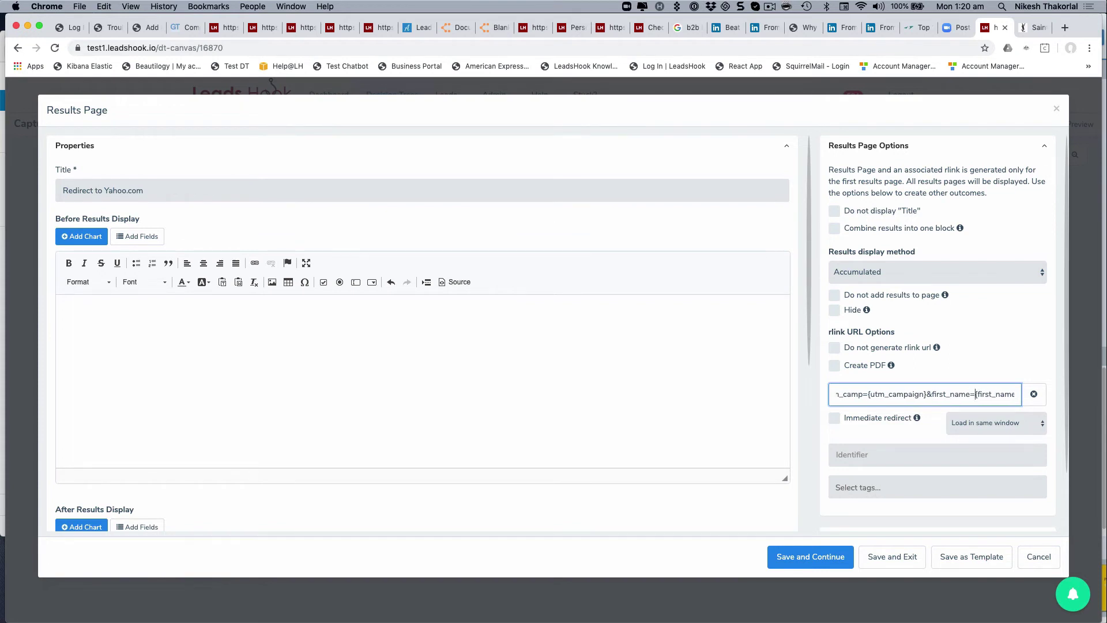
pyautogui.click(1013, 393)
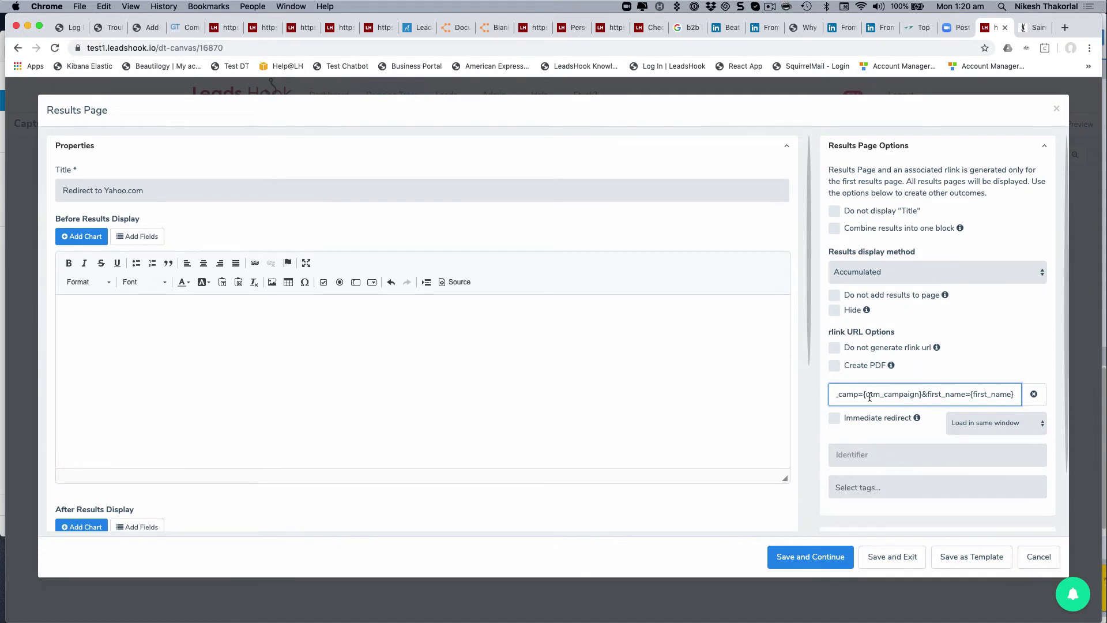
# Step: Copy the whole query string of the Yahoo redirect URL, then save and exit the results page
pyautogui.press('Left')
pyautogui.press('Left')
pyautogui.press('Left')
pyautogui.press('Left')
pyautogui.press('Left')
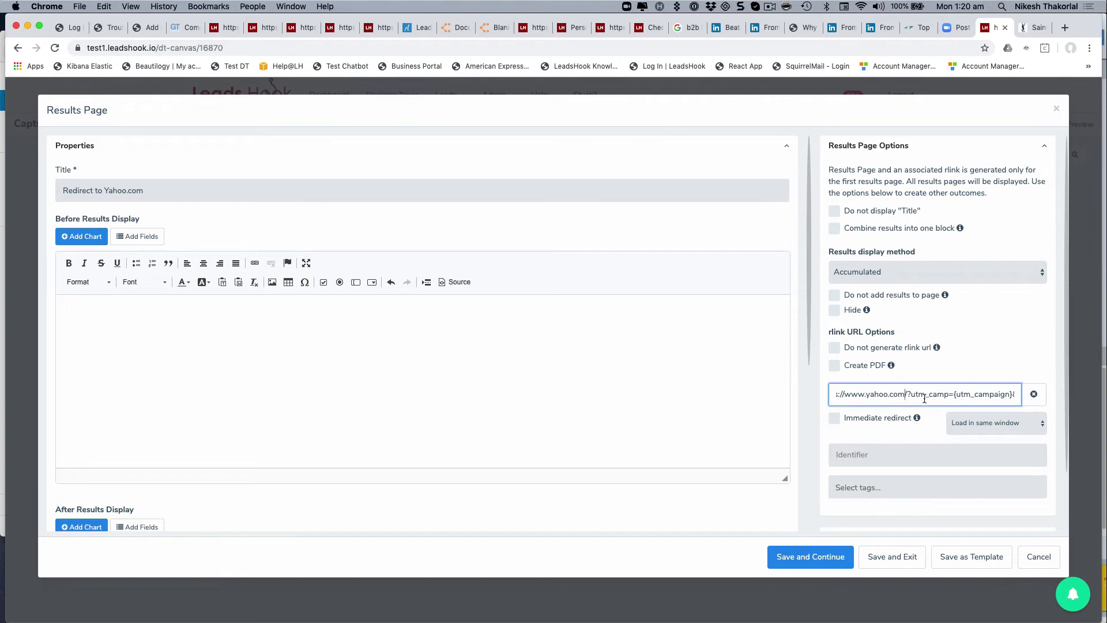
pyautogui.moveTo(905, 397); pyautogui.dragTo(1059, 397)
pyautogui.press('super+c')
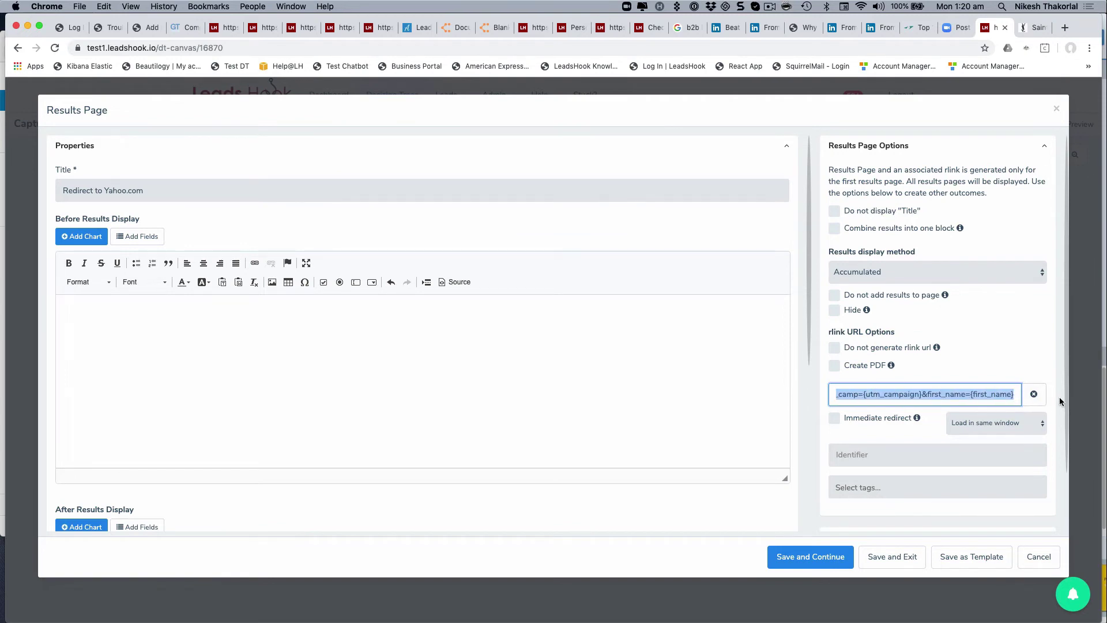
pyautogui.click(893, 558)
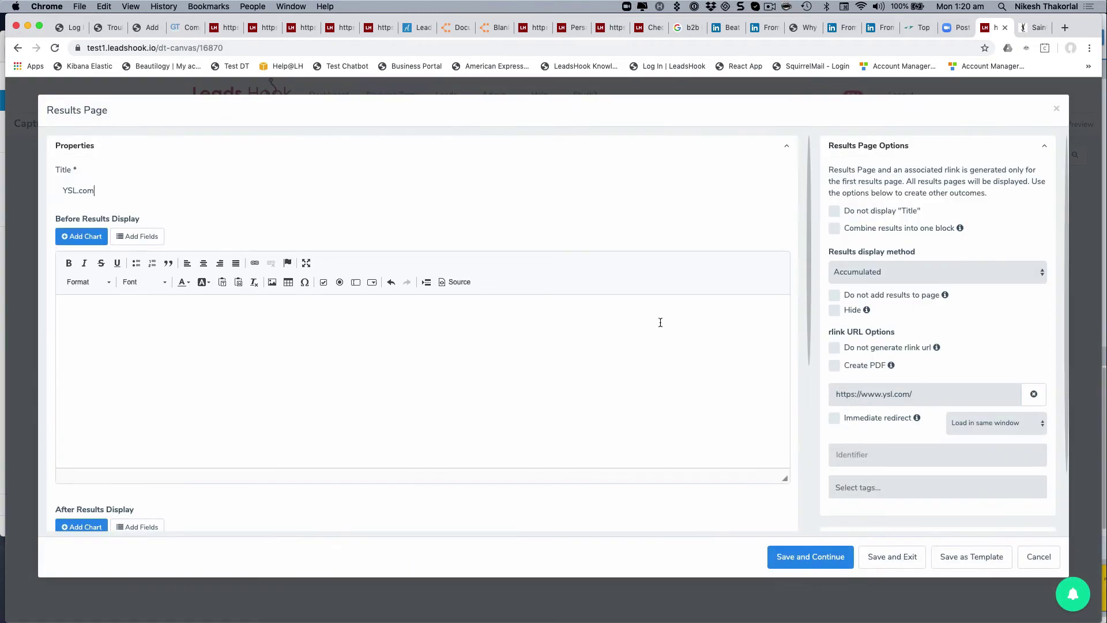
# Step: Append the copied query string to the redirect URL of the YSL.com results page and save and exit
pyautogui.click(925, 397)
pyautogui.press('super+v')
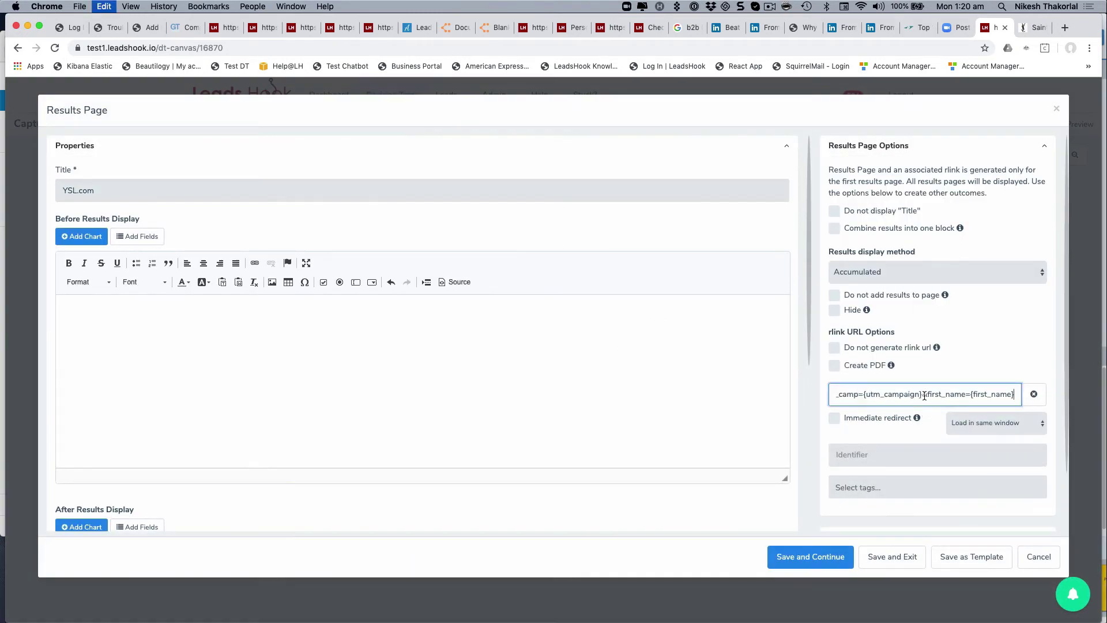
pyautogui.doubleClick(887, 394)
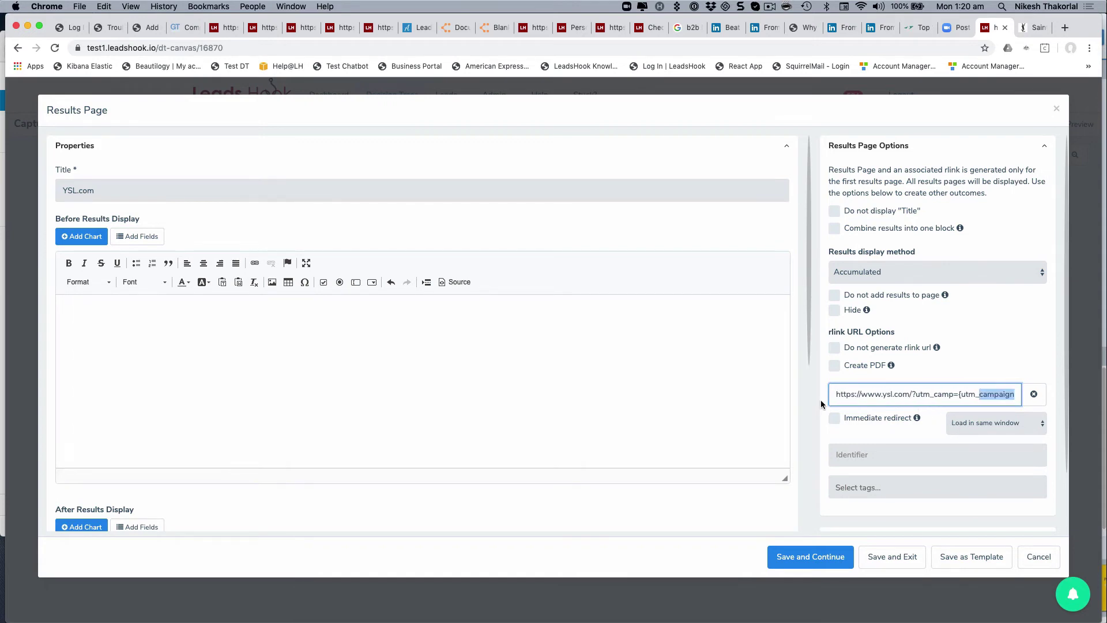
pyautogui.click(892, 556)
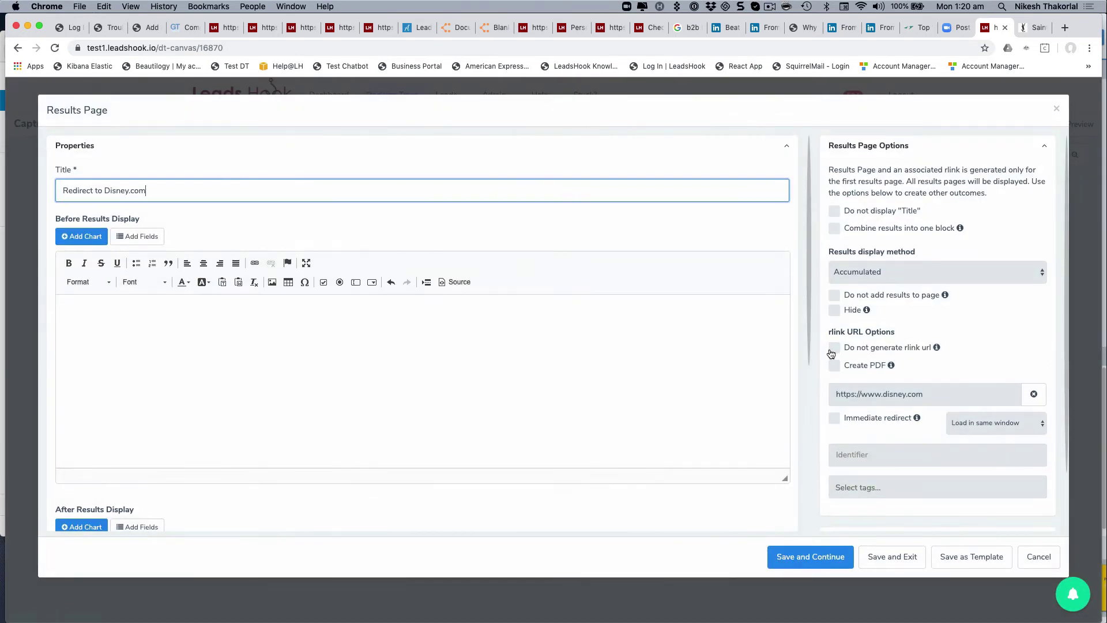
# Step: Append the copied query string to the redirect URL of the Redirect to Disney.com results page and save and exit
pyautogui.click(950, 395)
pyautogui.press('super+v')
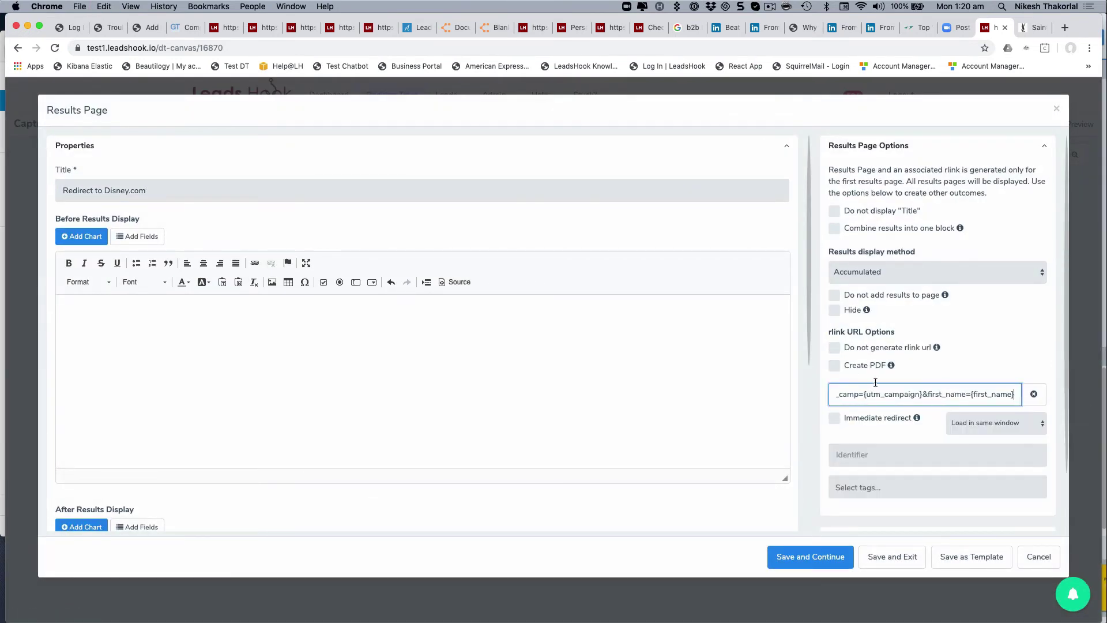
pyautogui.click(892, 556)
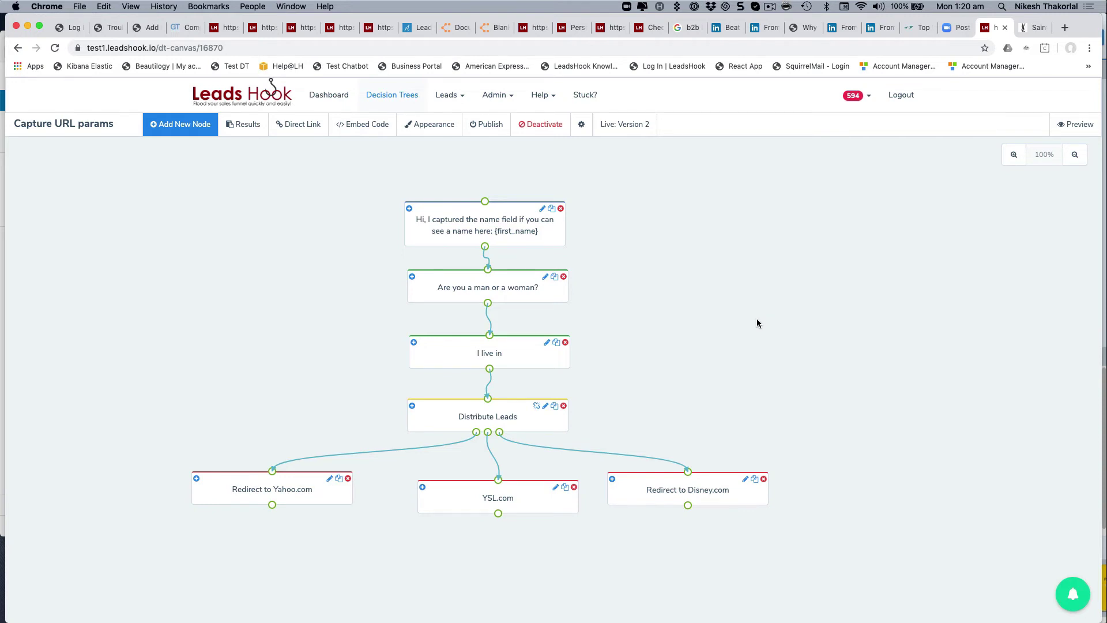
# Step: Switch to the test page in Firefox and add &utm_campaign=campaign1 to the end of its address
pyautogui.moveTo(476, 432)
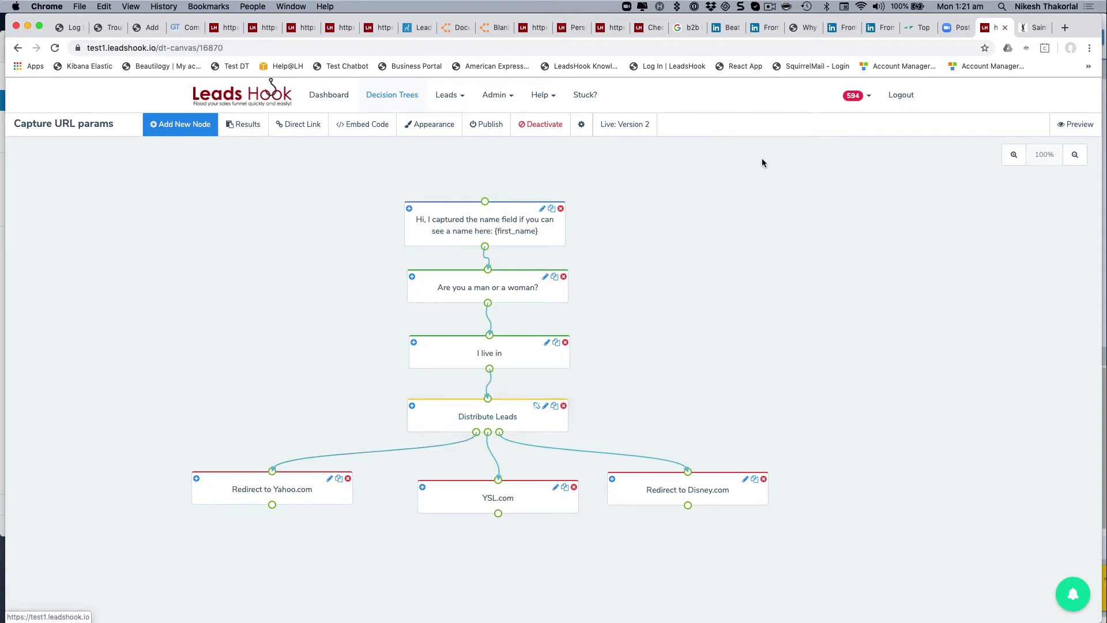
pyautogui.press('super+Tab')
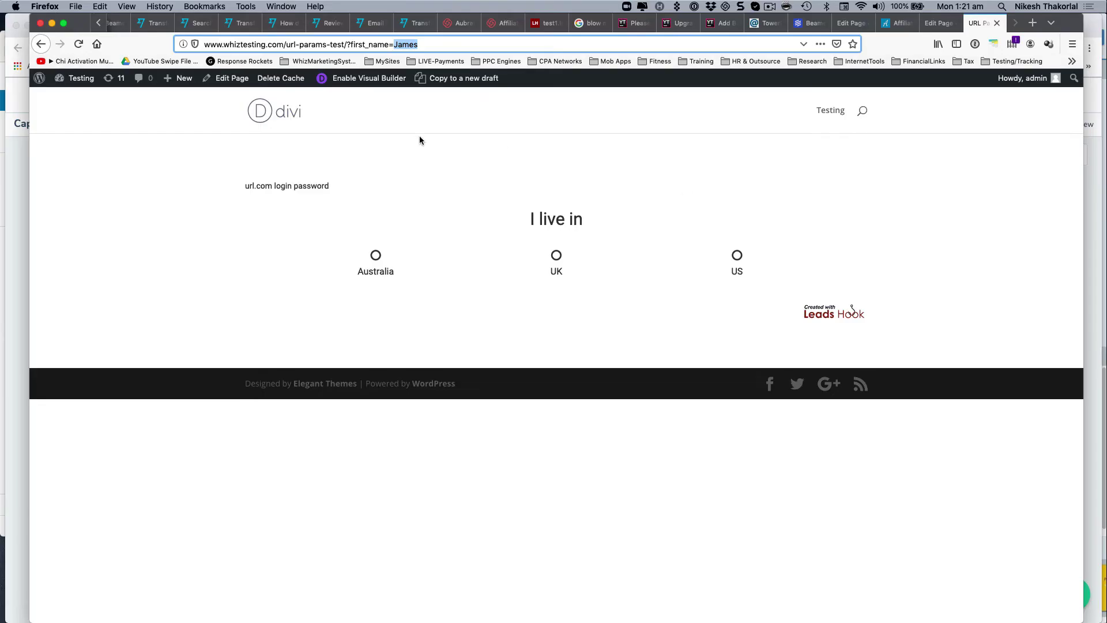
pyautogui.click(436, 45)
pyautogui.write('&')
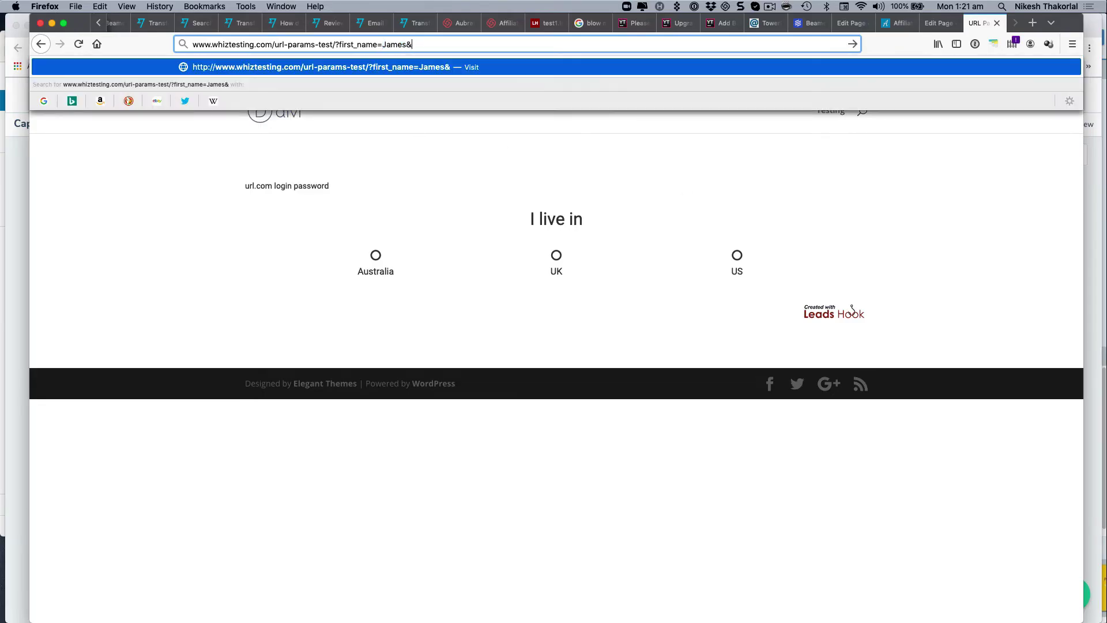
pyautogui.write('utm_campaig')
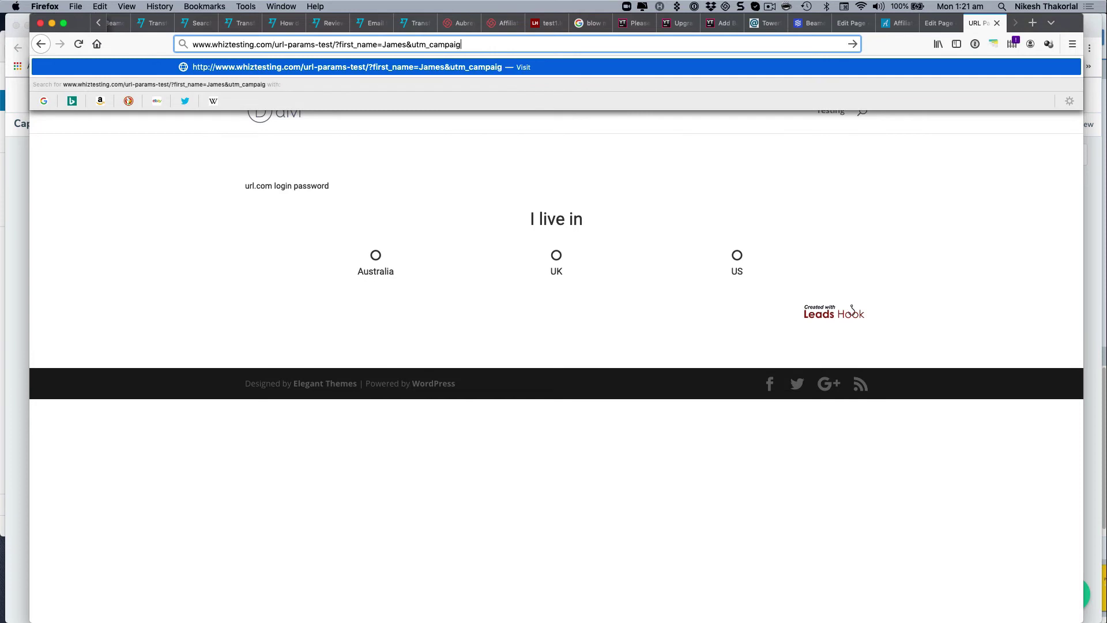
pyautogui.write('n=campaign1')
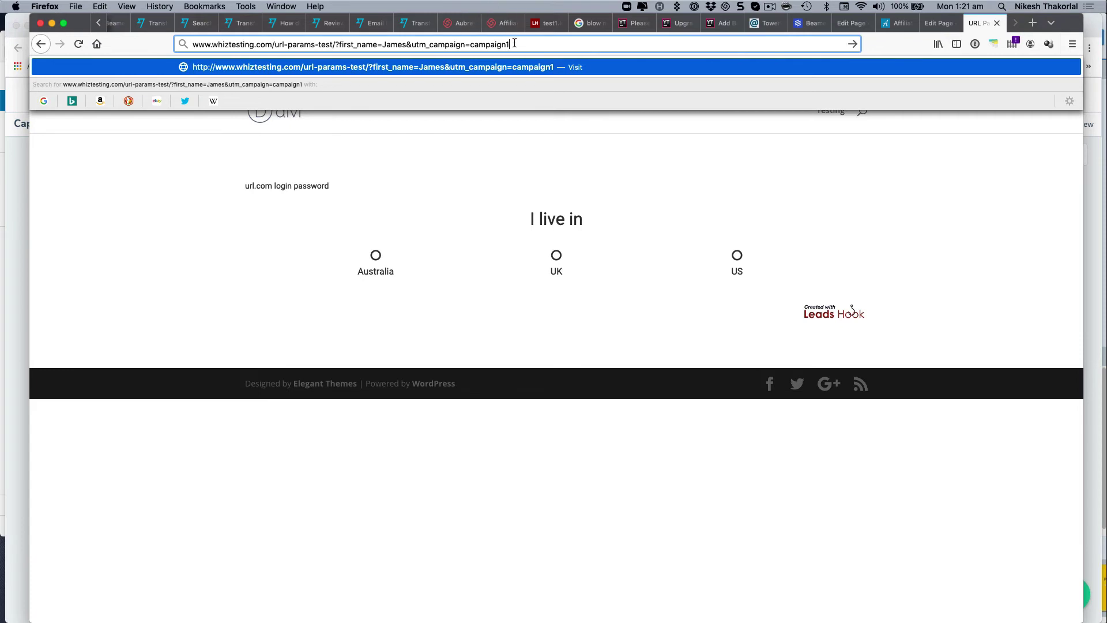
# Step: Copy the test page's full address from Firefox and load it in a new Chrome incognito window
pyautogui.press('super+a')
pyautogui.rightClick(464, 43)
pyautogui.click(482, 76)
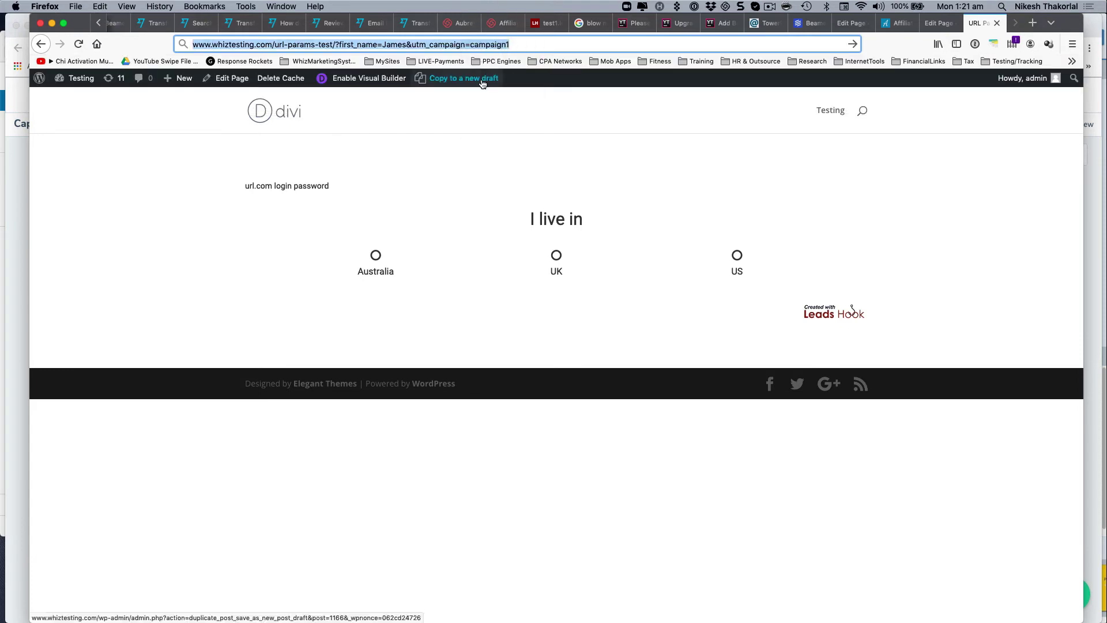
pyautogui.press('super+Tab')
pyautogui.click(79, 7)
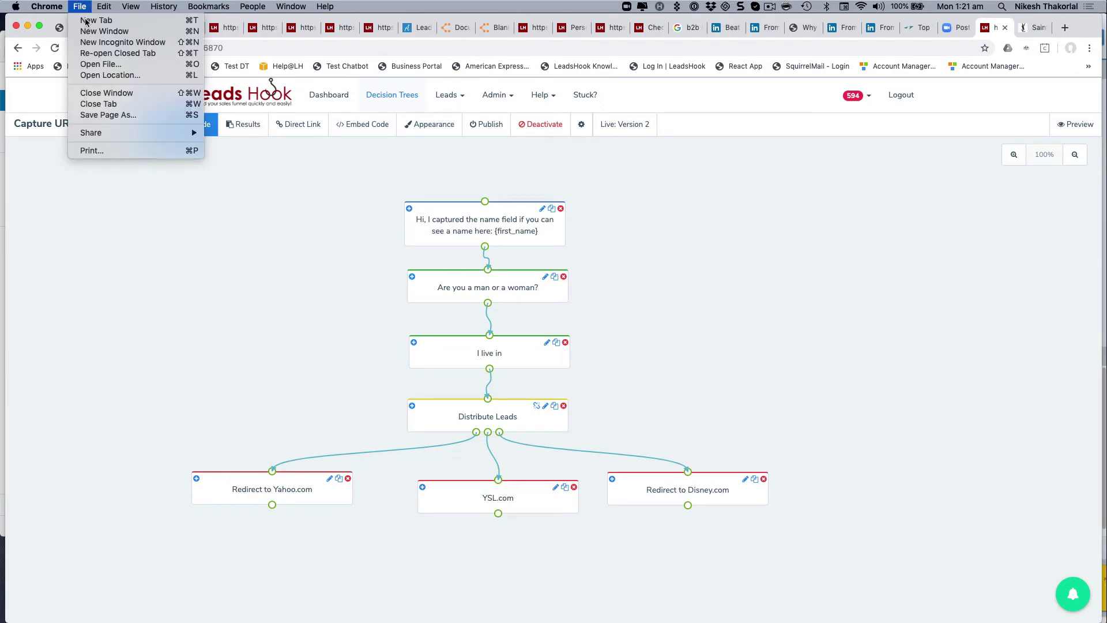
pyautogui.click(97, 43)
pyautogui.press('super+v')
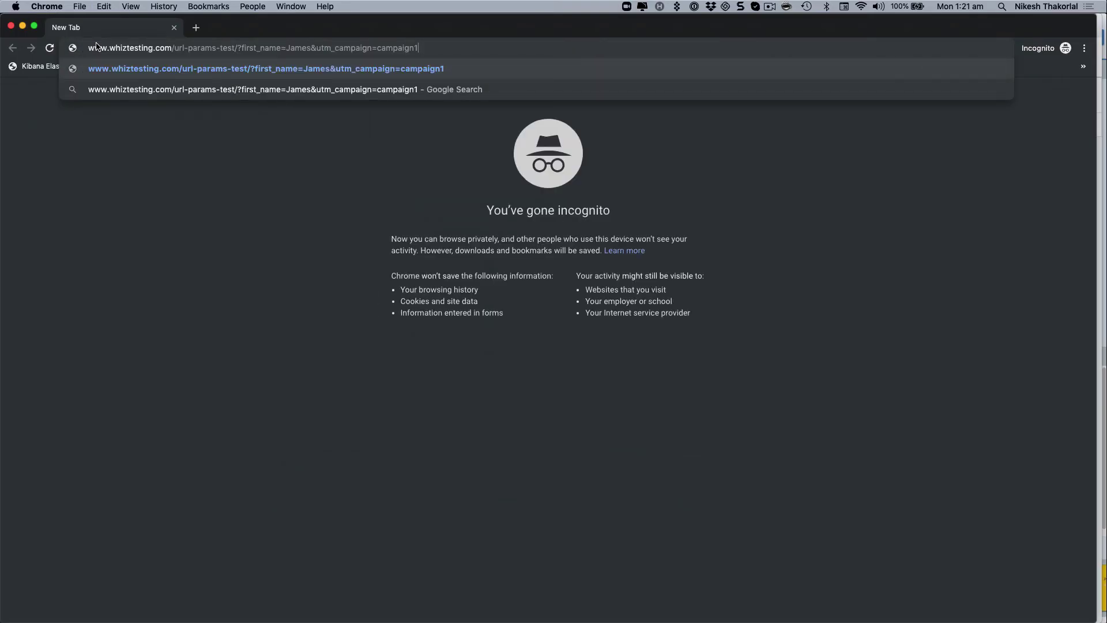
pyautogui.press('Return')
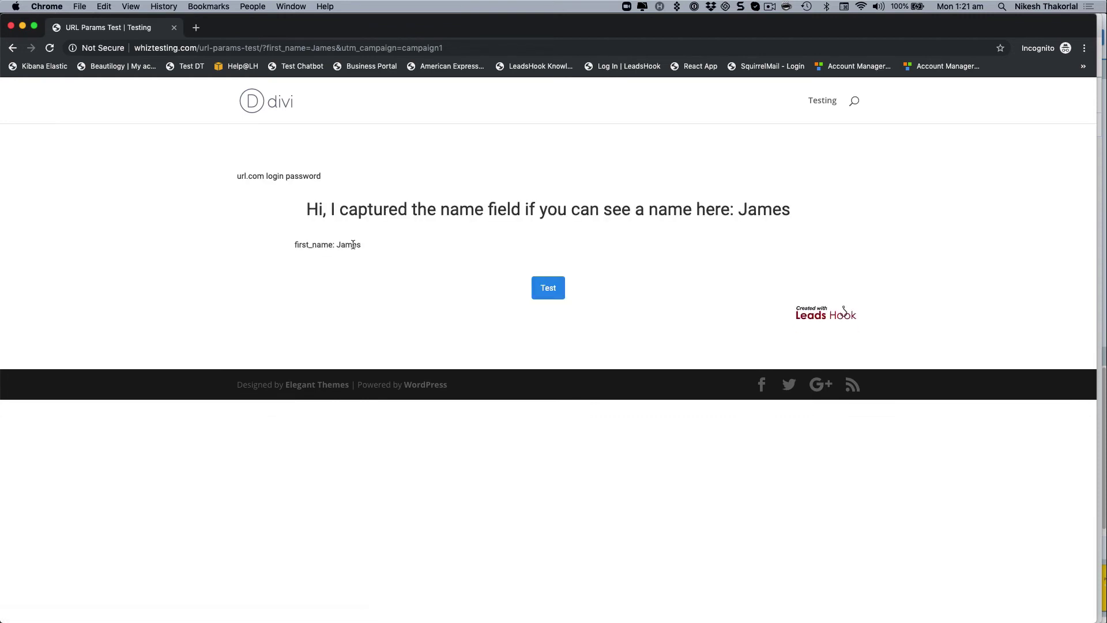
# Step: Run the embedded decision tree answering Man and Australia, exit to the redirect site, and check the parameters in its address
pyautogui.click(556, 289)
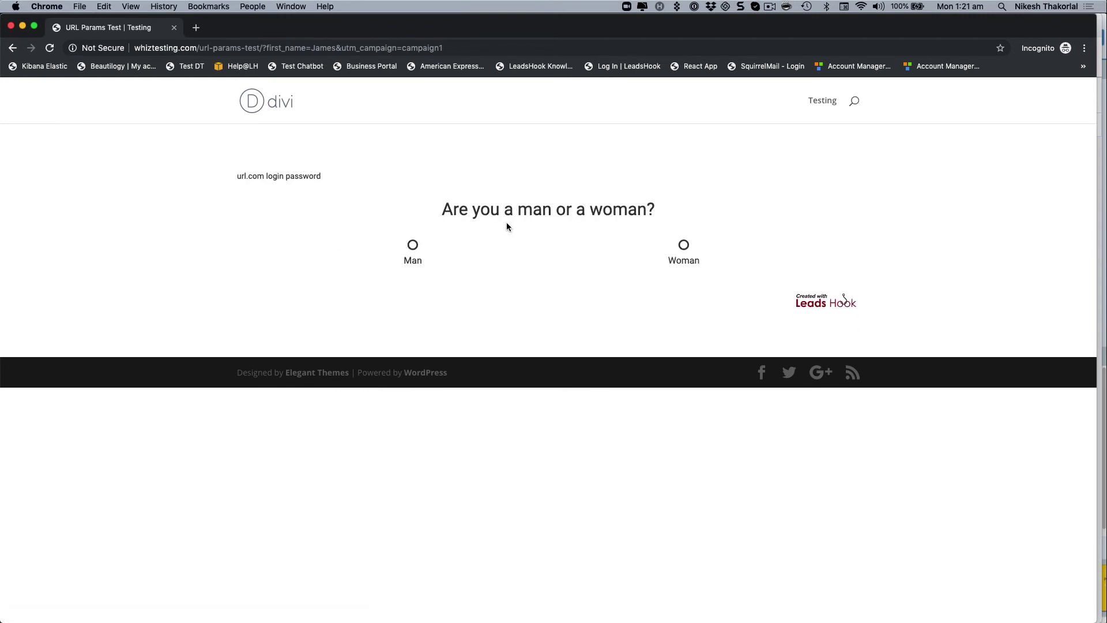
pyautogui.click(434, 240)
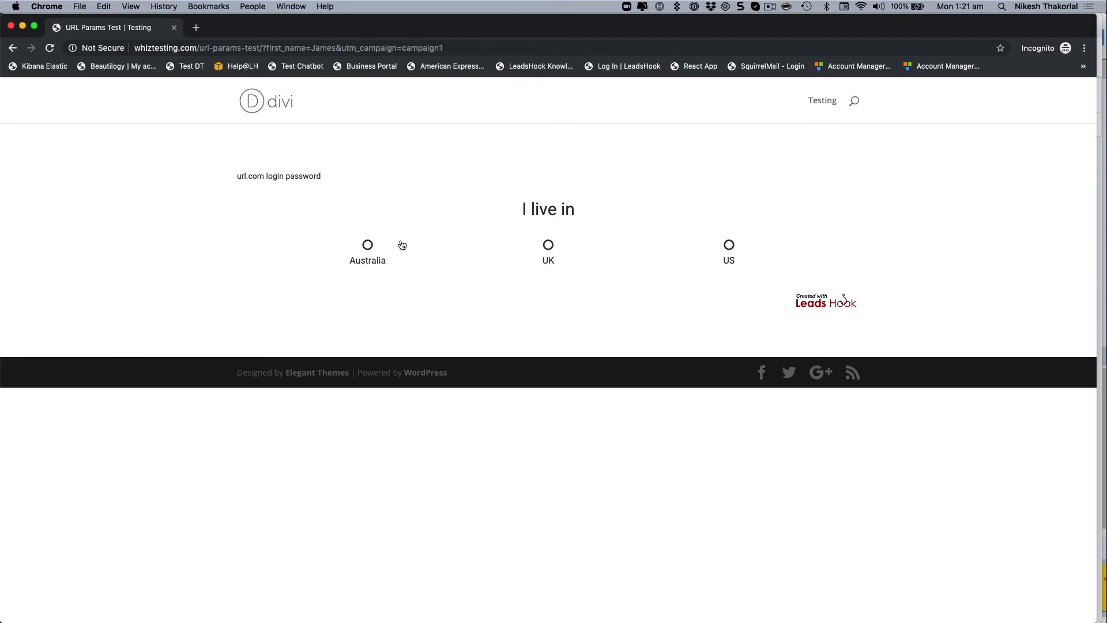
pyautogui.click(290, 6)
pyautogui.click(334, 169)
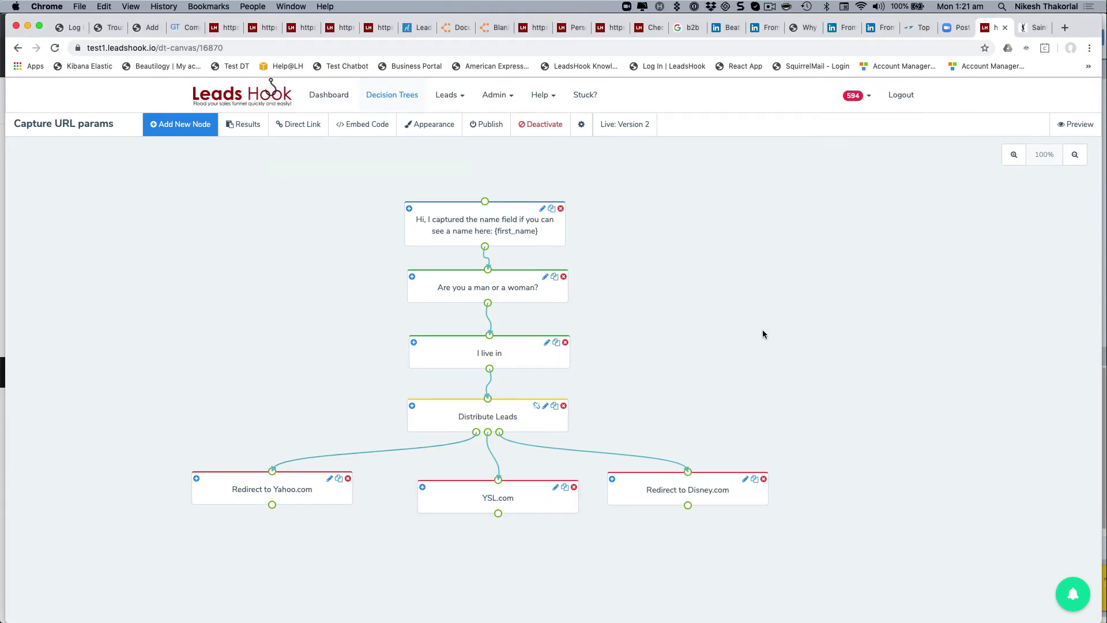
pyautogui.click(305, 6)
pyautogui.click(327, 181)
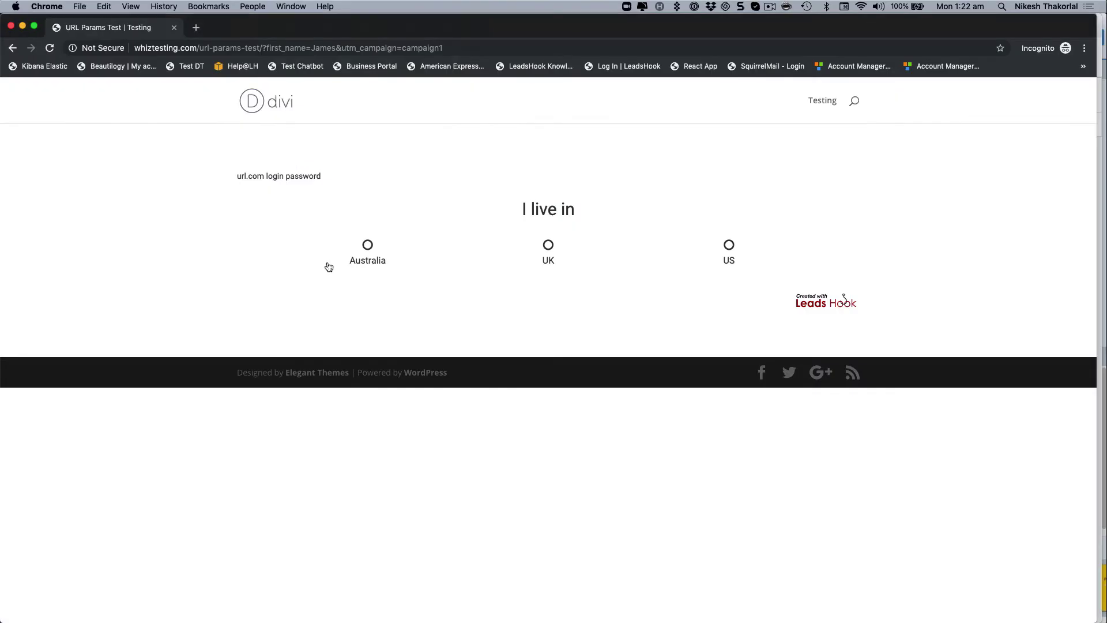
pyautogui.click(369, 246)
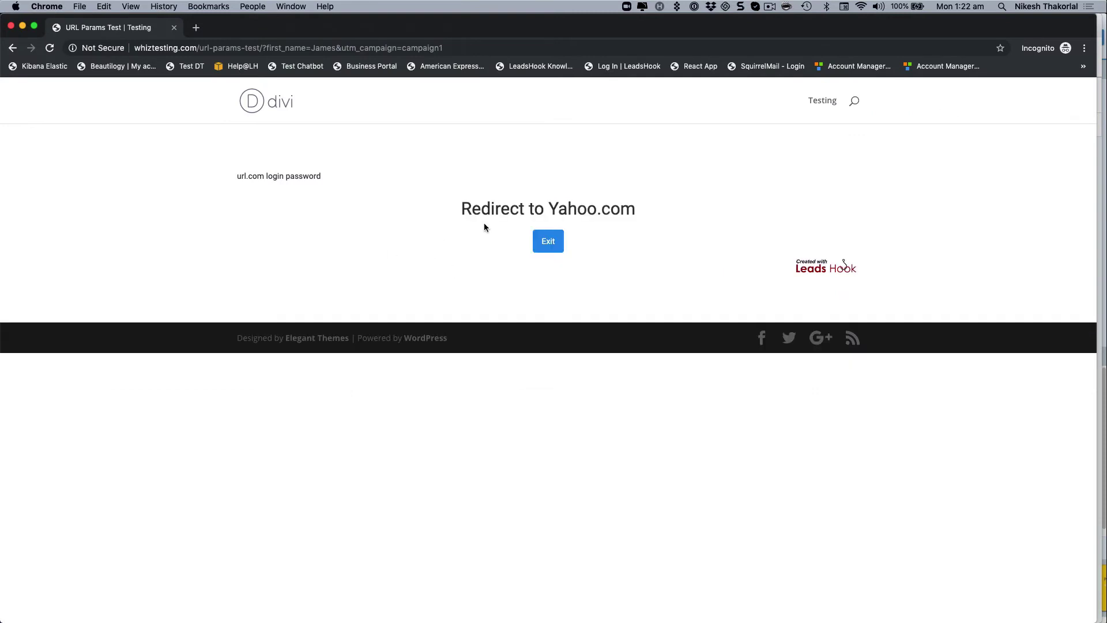
pyautogui.click(548, 242)
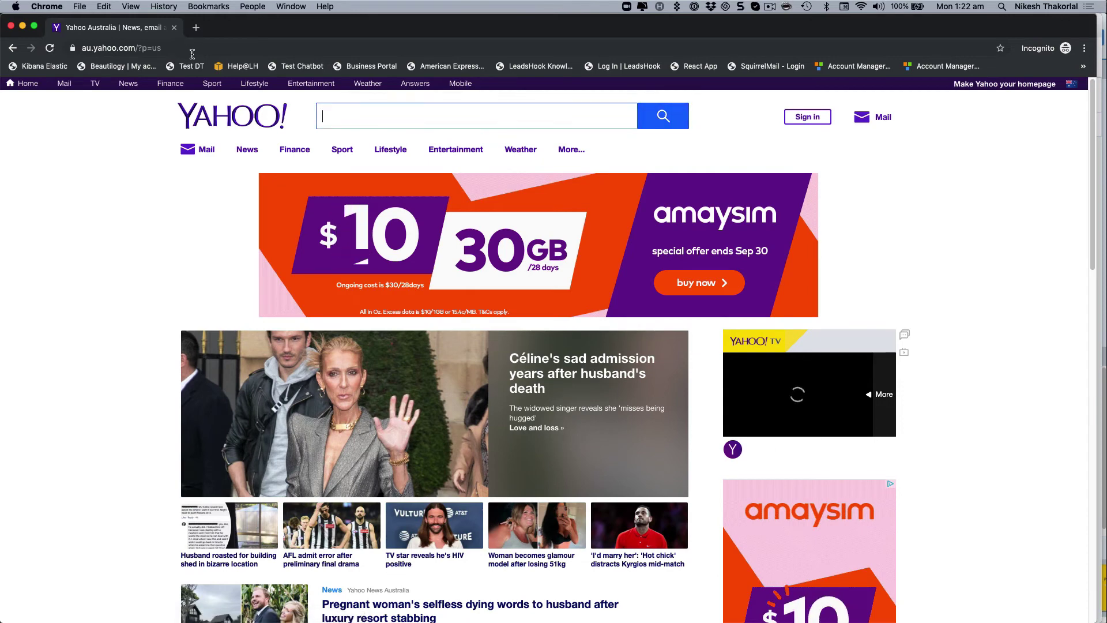
pyautogui.click(188, 50)
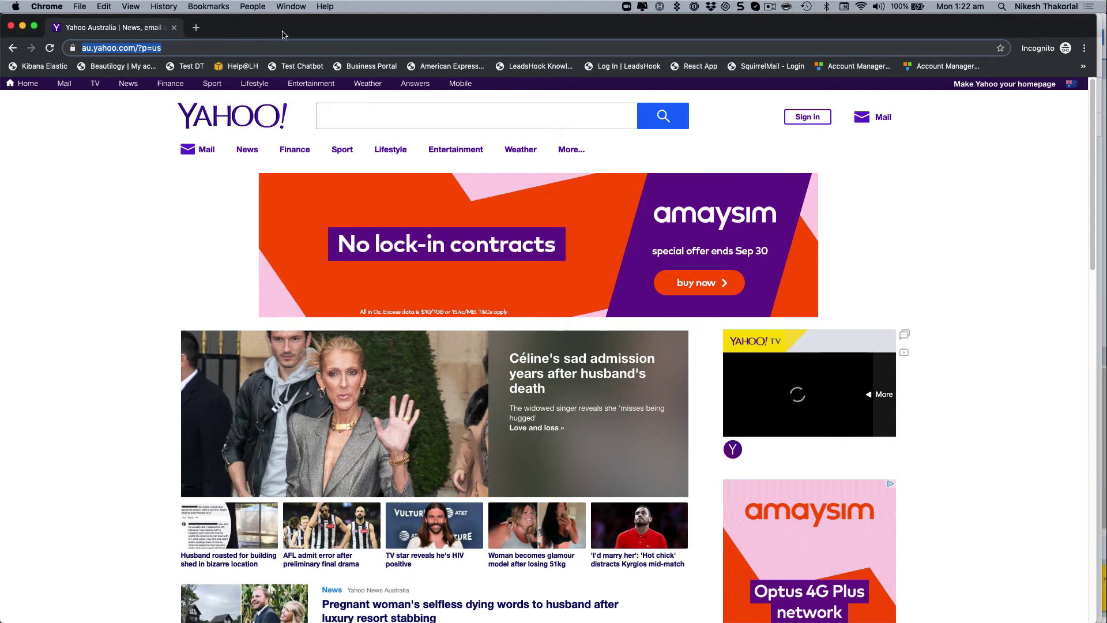
# Step: Return to the LeadsHook canvas, replace yahoo with whiztesting in the redirect URL of the Redirect to Yahoo.com results page, and save and exit
pyautogui.click(290, 7)
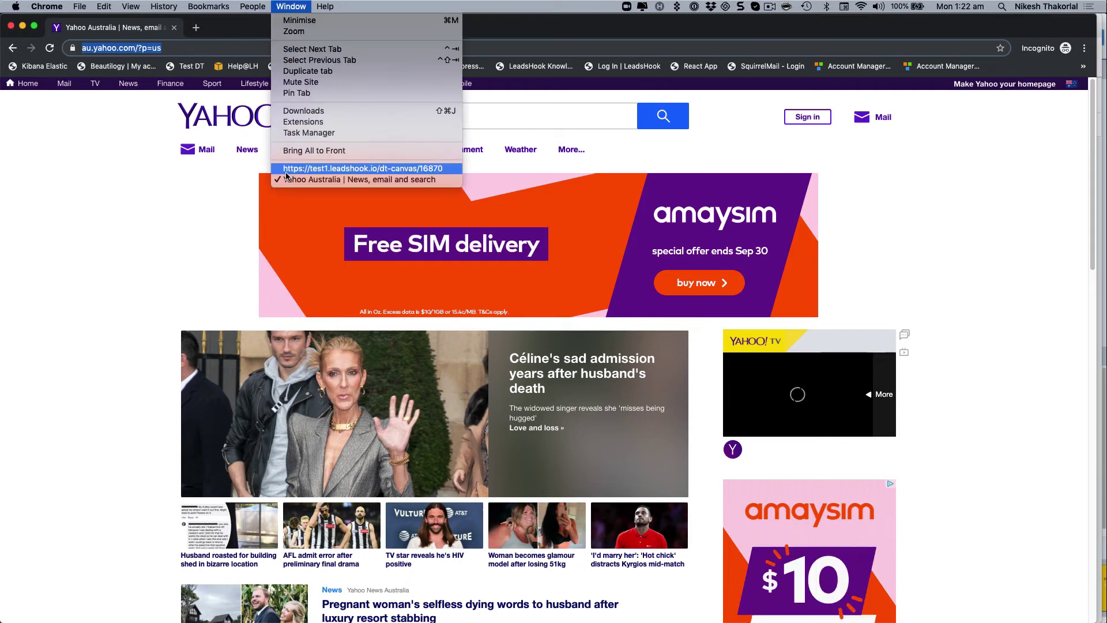
pyautogui.click(286, 173)
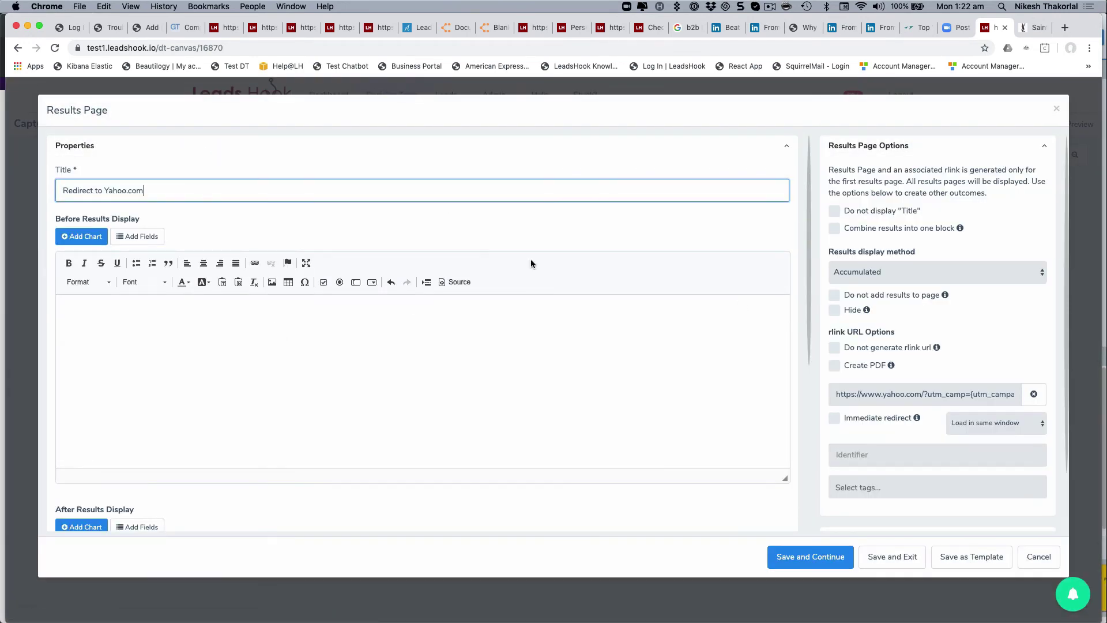
pyautogui.click(901, 395)
pyautogui.press('BackSpace')
pyautogui.press('BackSpace')
pyautogui.press('BackSpace')
pyautogui.press('BackSpace')
pyautogui.press('BackSpace')
pyautogui.write('whiztesting')
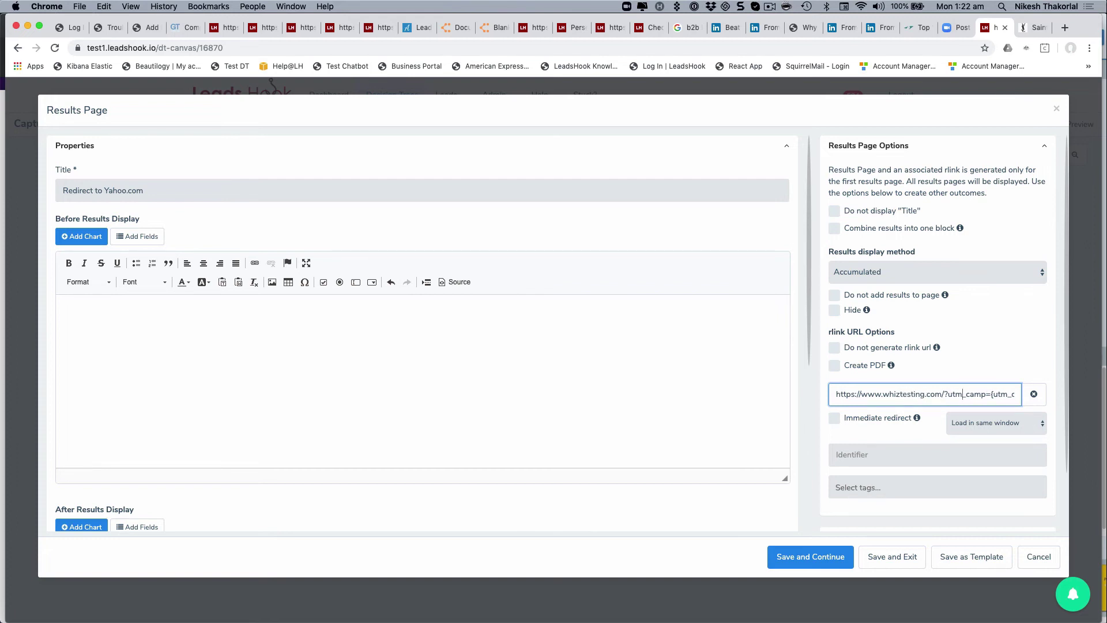
pyautogui.click(932, 388)
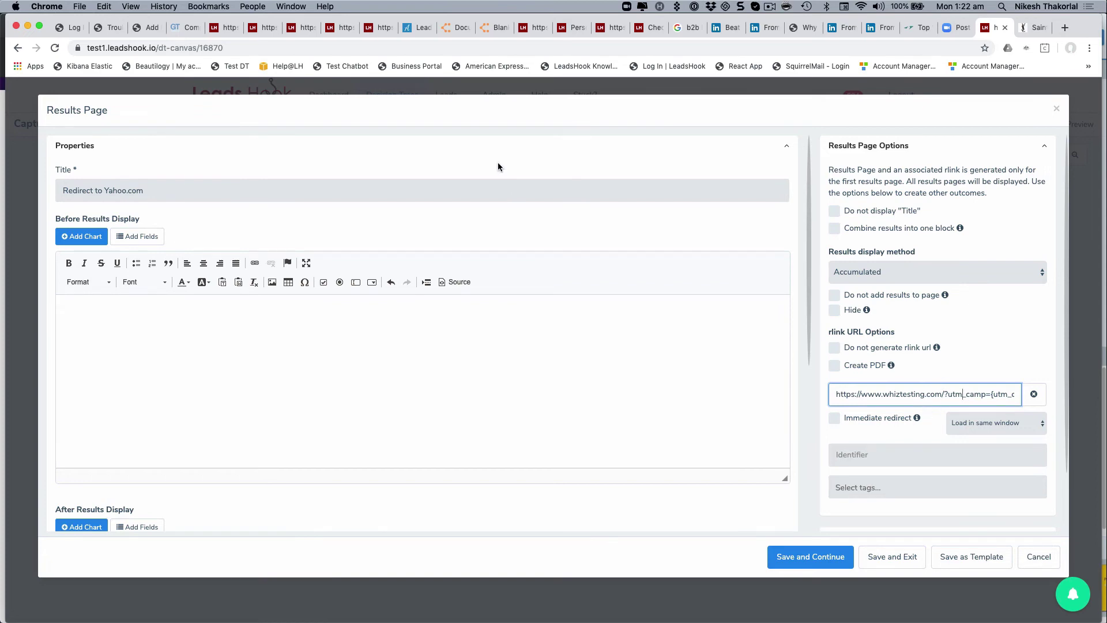
pyautogui.click(887, 559)
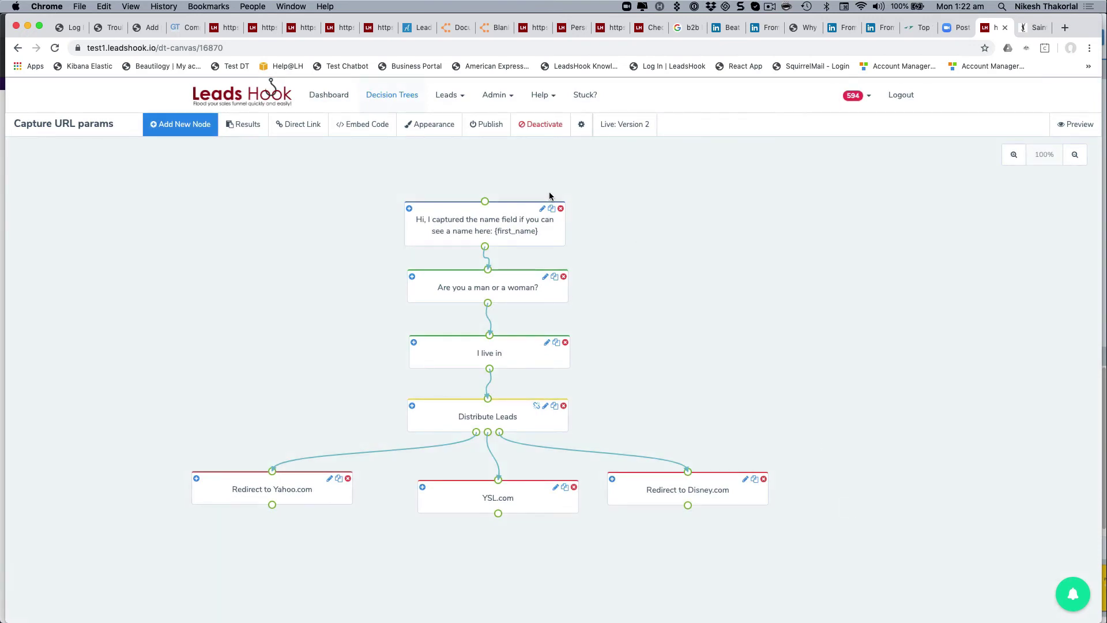
# Step: Publish the decision tree, proceeding past the activation warnings and leaving the version name and description blank
pyautogui.click(490, 129)
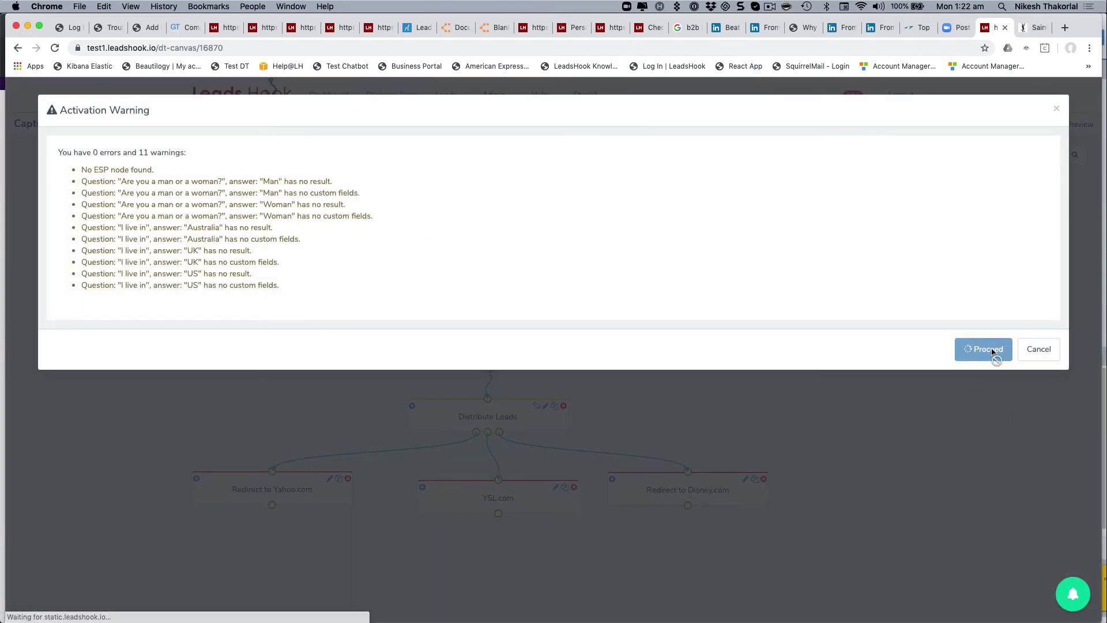
pyautogui.click(980, 349)
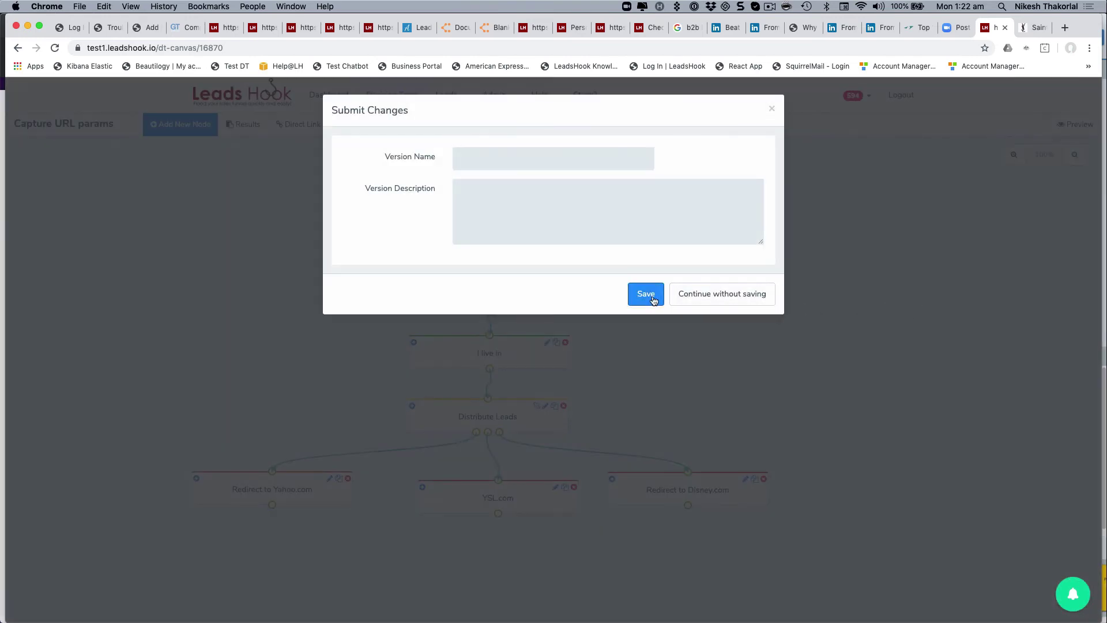
pyautogui.click(647, 297)
pyautogui.click(766, 296)
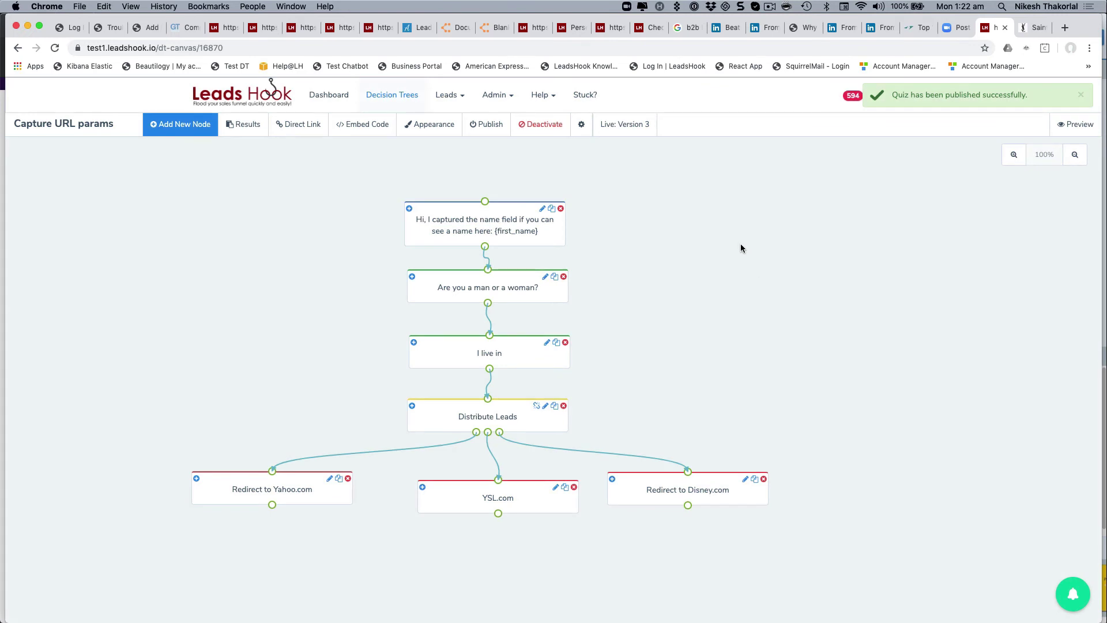
pyautogui.click(627, 7)
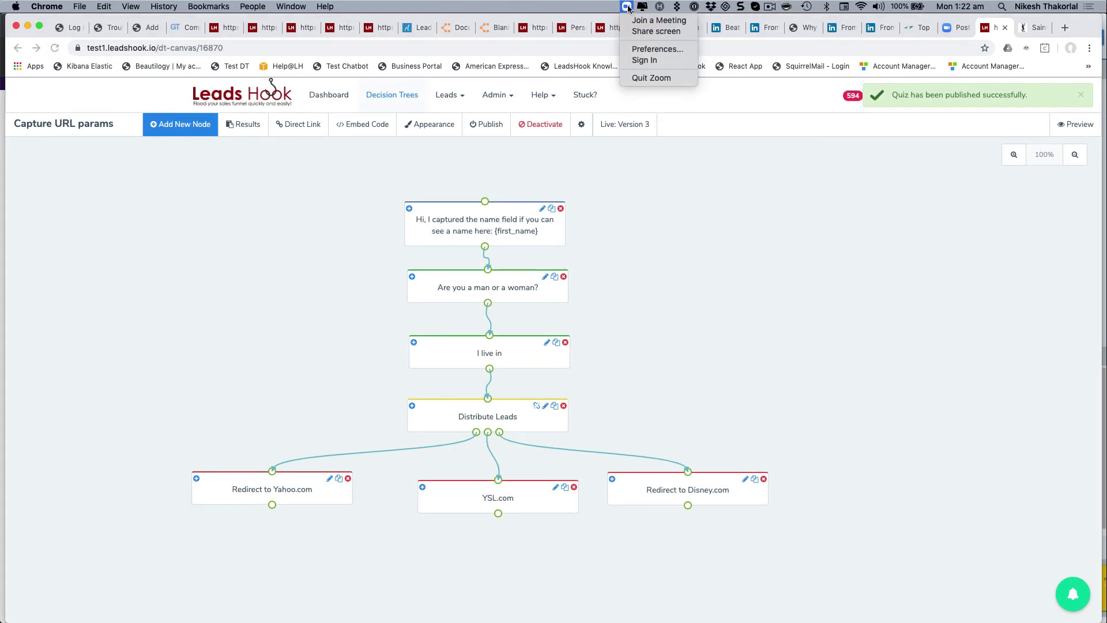
pyautogui.click(627, 7)
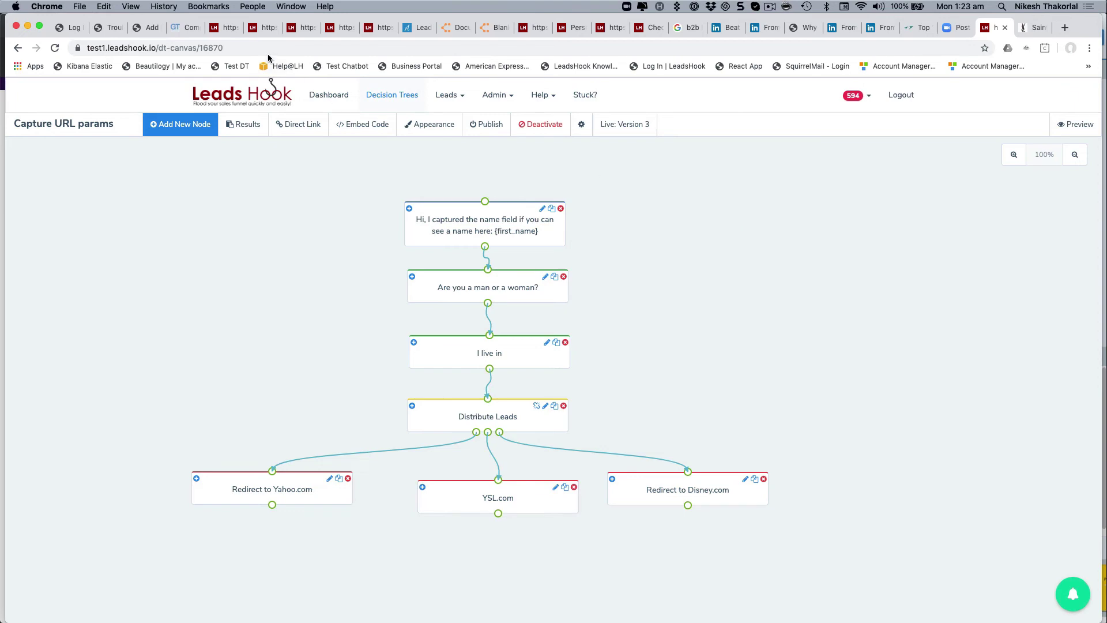
# Step: Close the Yahoo incognito window and load the copied test page address in a fresh incognito window
pyautogui.click(290, 7)
pyautogui.click(334, 183)
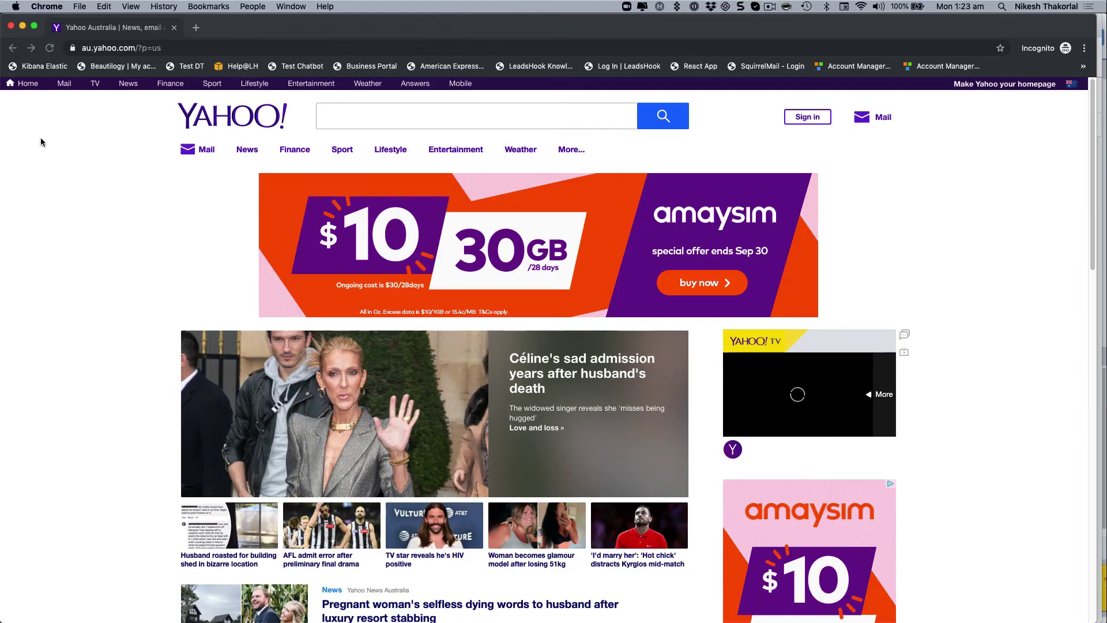
pyautogui.click(10, 26)
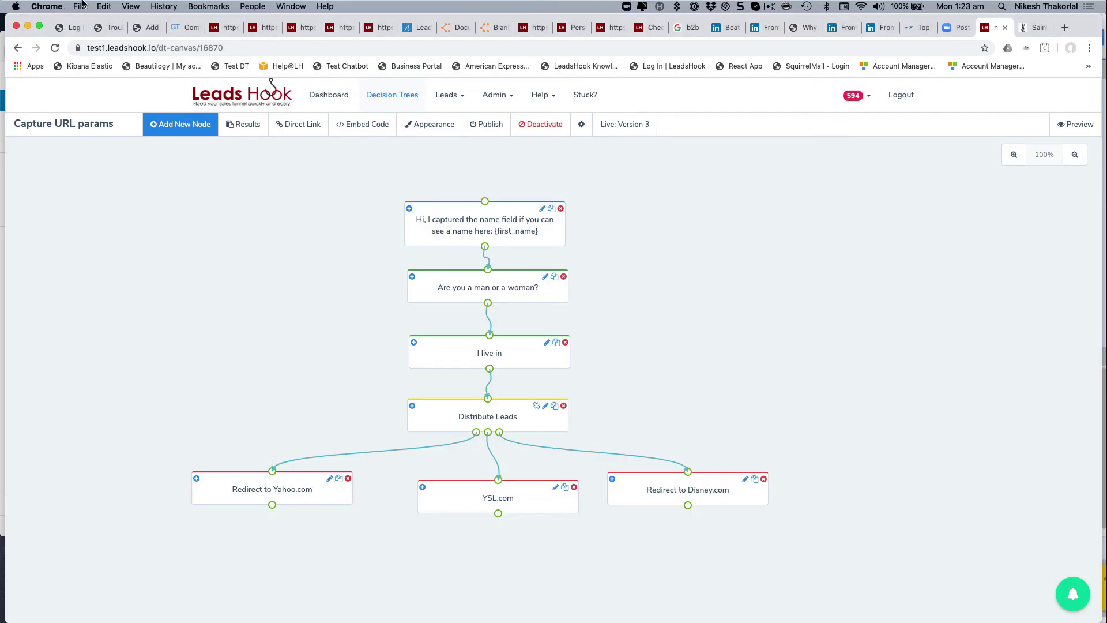
pyautogui.click(83, 5)
pyautogui.click(93, 43)
pyautogui.write('www.whiztesting.com/url-params-test/?first_name=James&utm_campaign=campaign1')
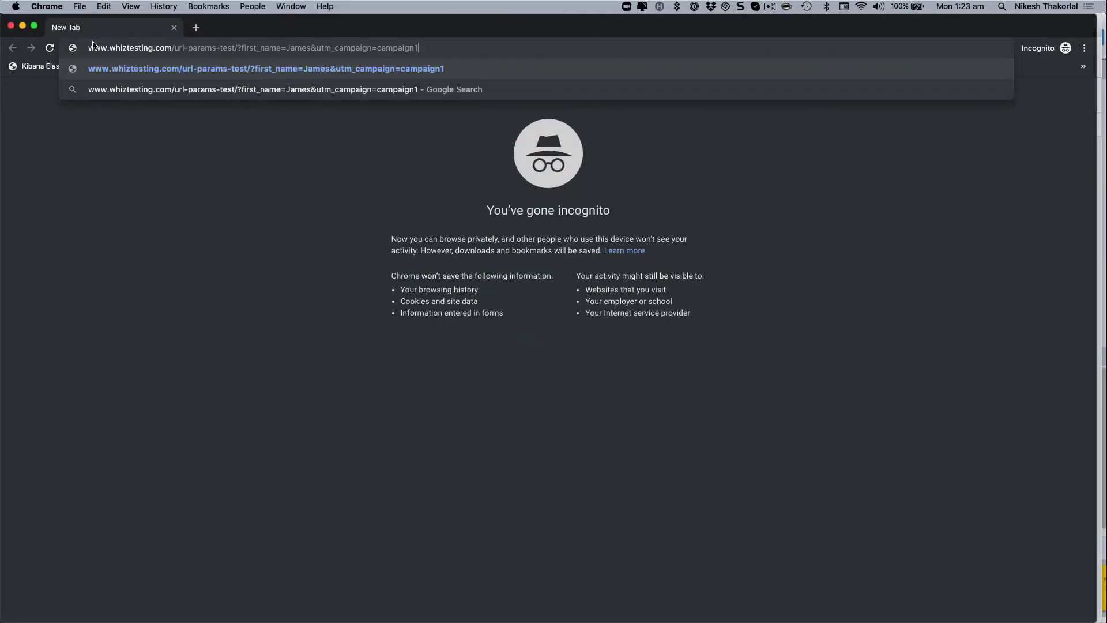
pyautogui.press('Return')
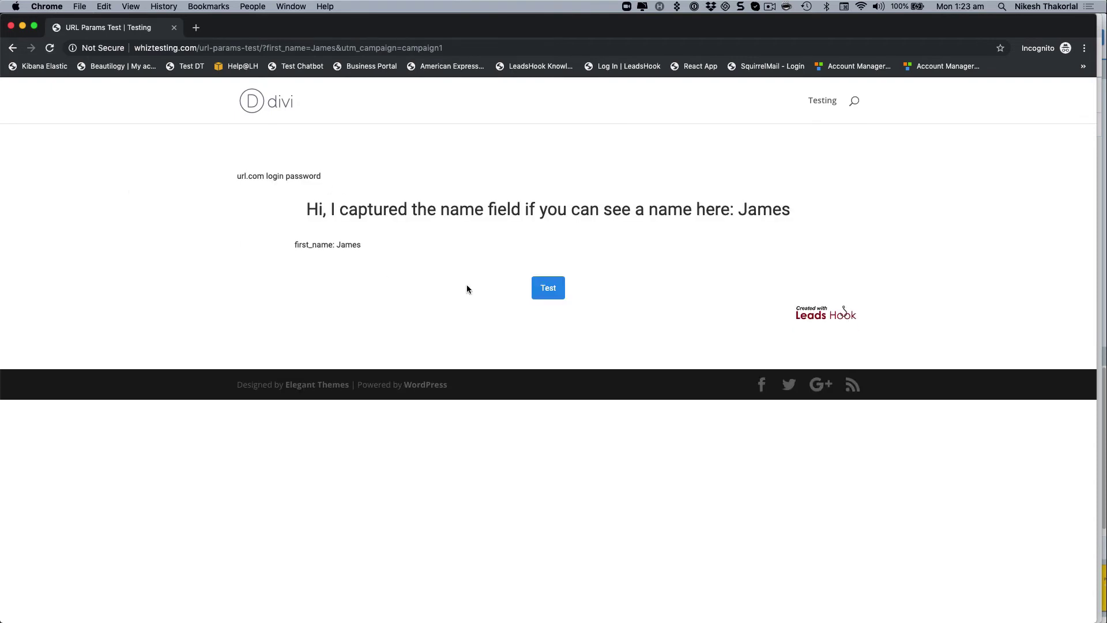
# Step: Run the test again with Man and Australia, exit to the redirect site, and highlight the parameters passed in its address
pyautogui.click(547, 290)
pyautogui.click(444, 258)
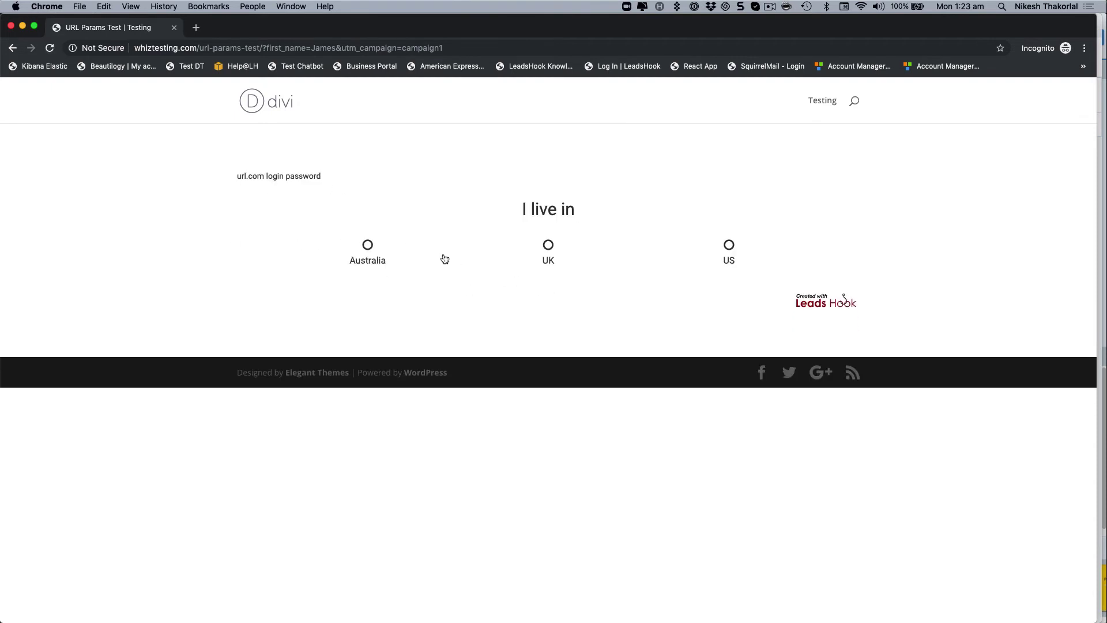
pyautogui.click(373, 252)
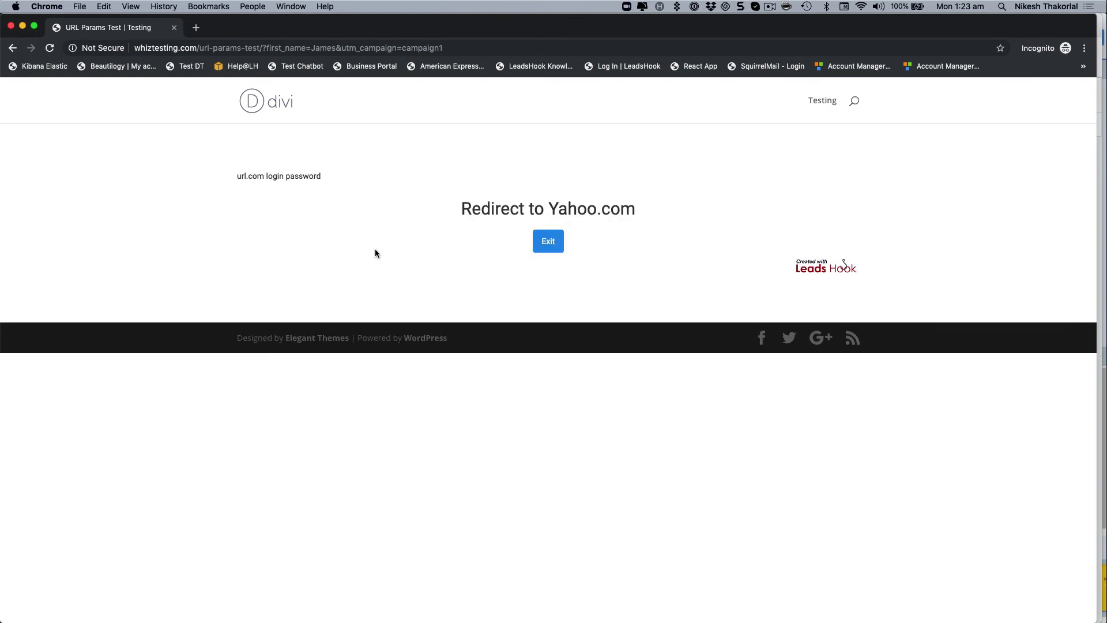
pyautogui.click(554, 248)
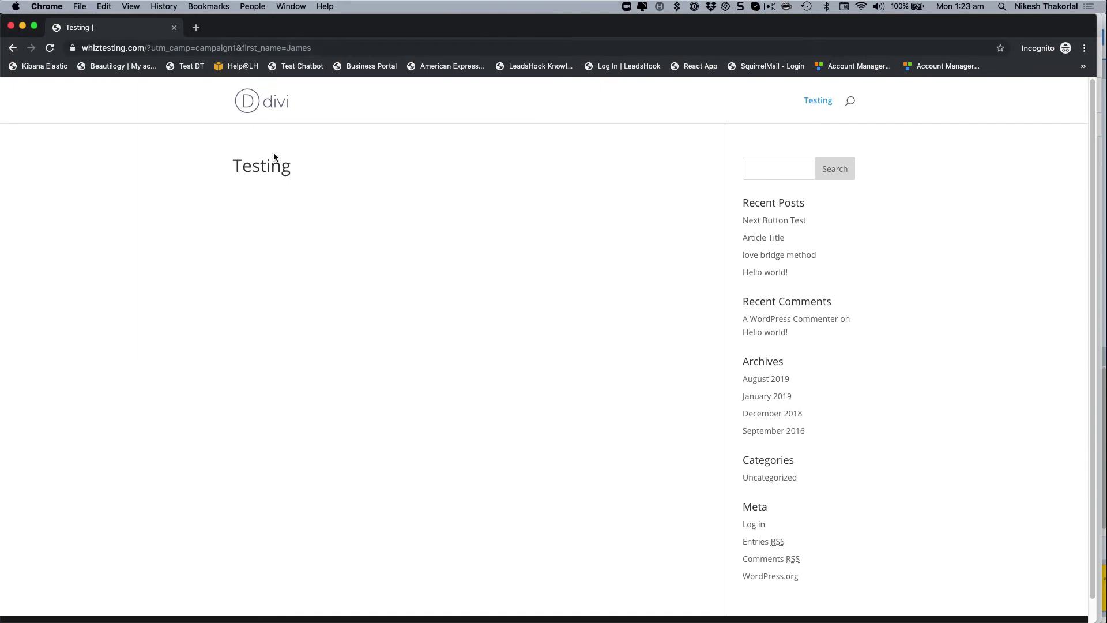
pyautogui.moveTo(151, 49); pyautogui.dragTo(345, 45)
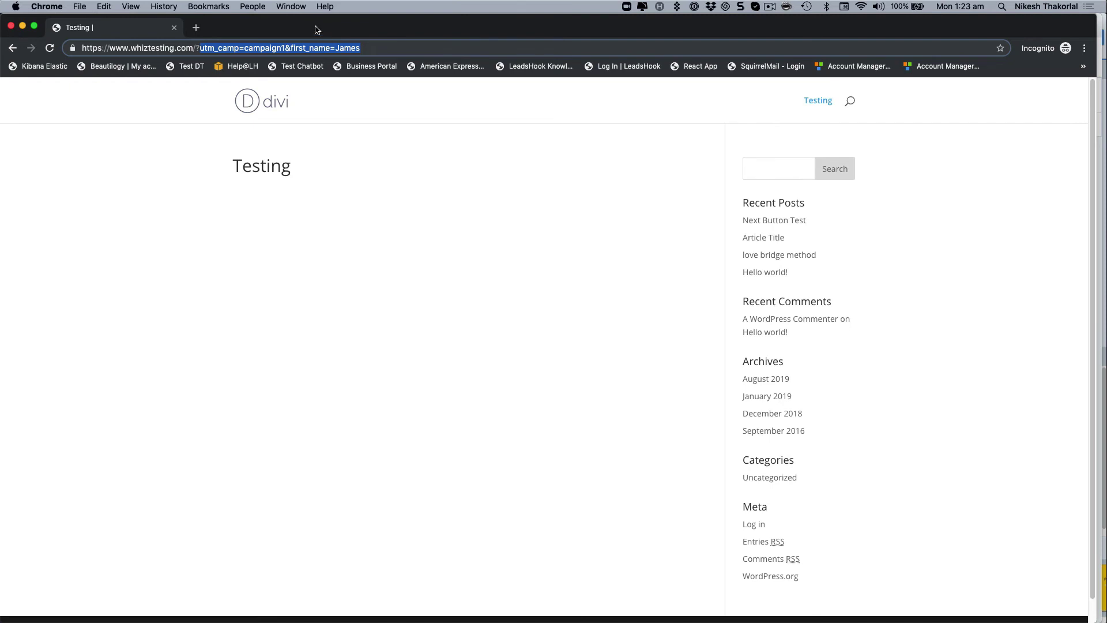
# Step: Return to the LeadsHook canvas, enable Immediate redirect on the Redirect to Yahoo.com results page, and save and exit
pyautogui.click(291, 6)
pyautogui.click(323, 169)
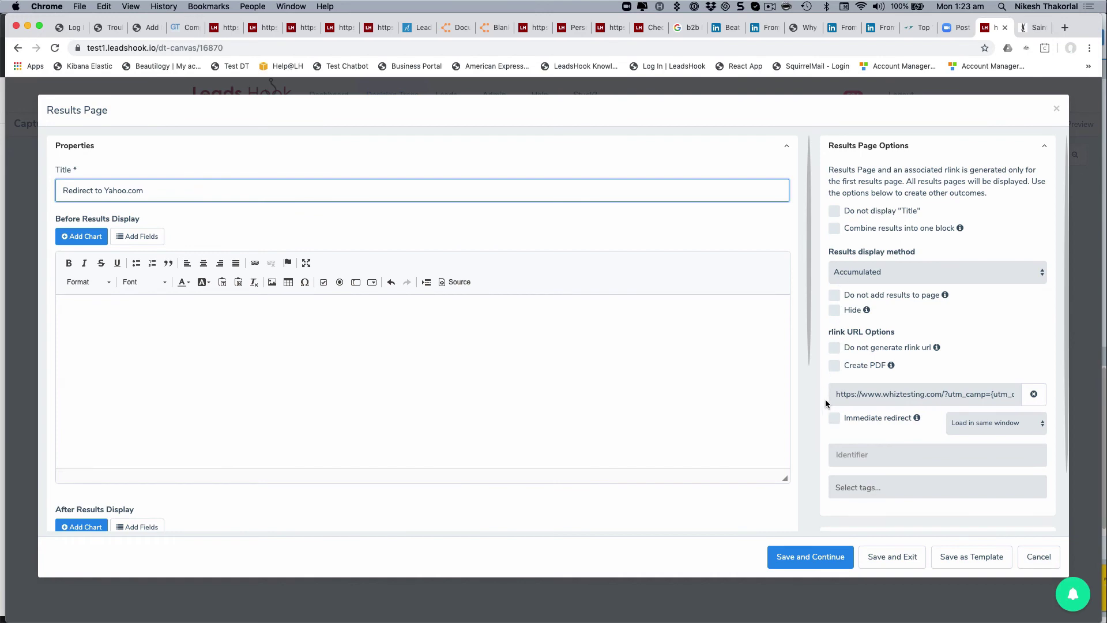
pyautogui.click(834, 418)
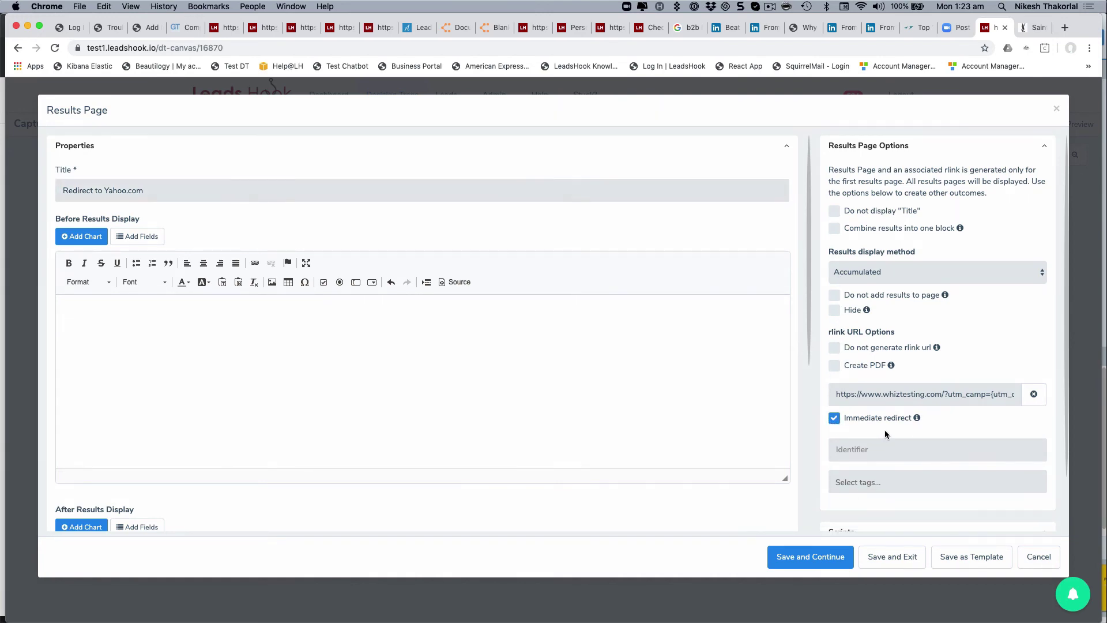
pyautogui.click(905, 558)
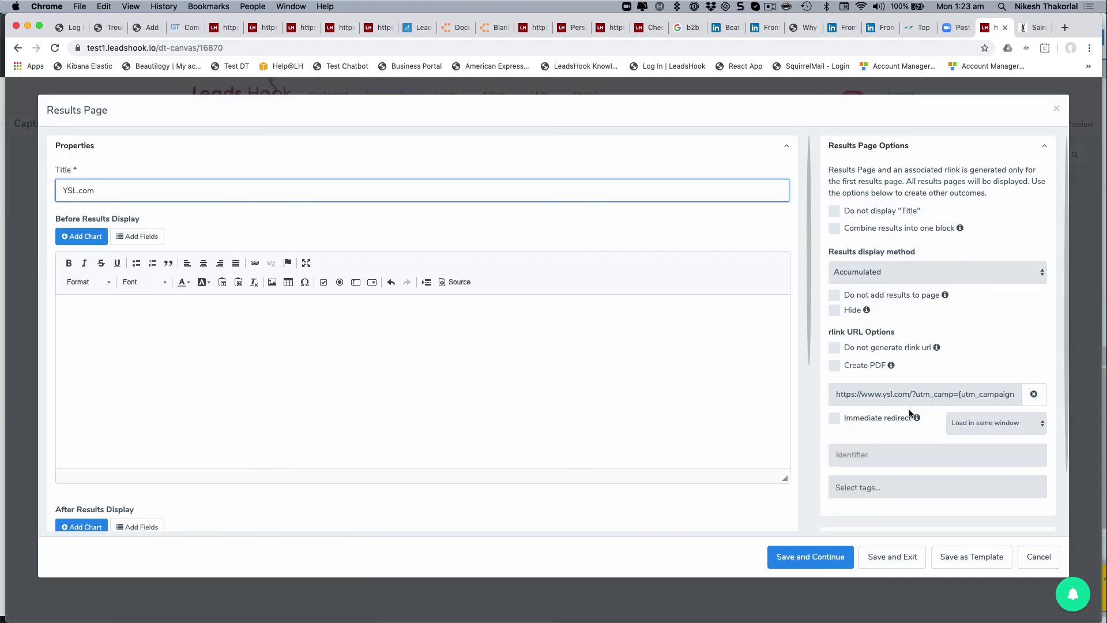
# Step: Replace ysl with whiztesting in the YSL.com results page's redirect URL, enable Immediate redirect, and save and exit
pyautogui.click(892, 394)
pyautogui.press('BackSpace')
pyautogui.press('BackSpace')
pyautogui.press('BackSpace')
pyautogui.write('whiztesting')
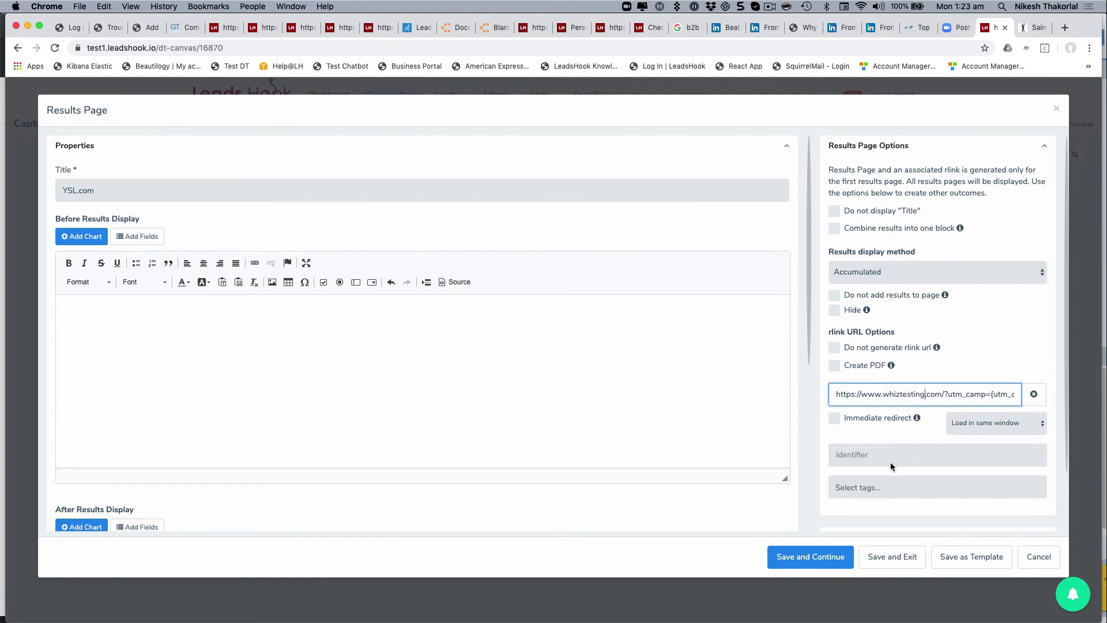
pyautogui.click(835, 418)
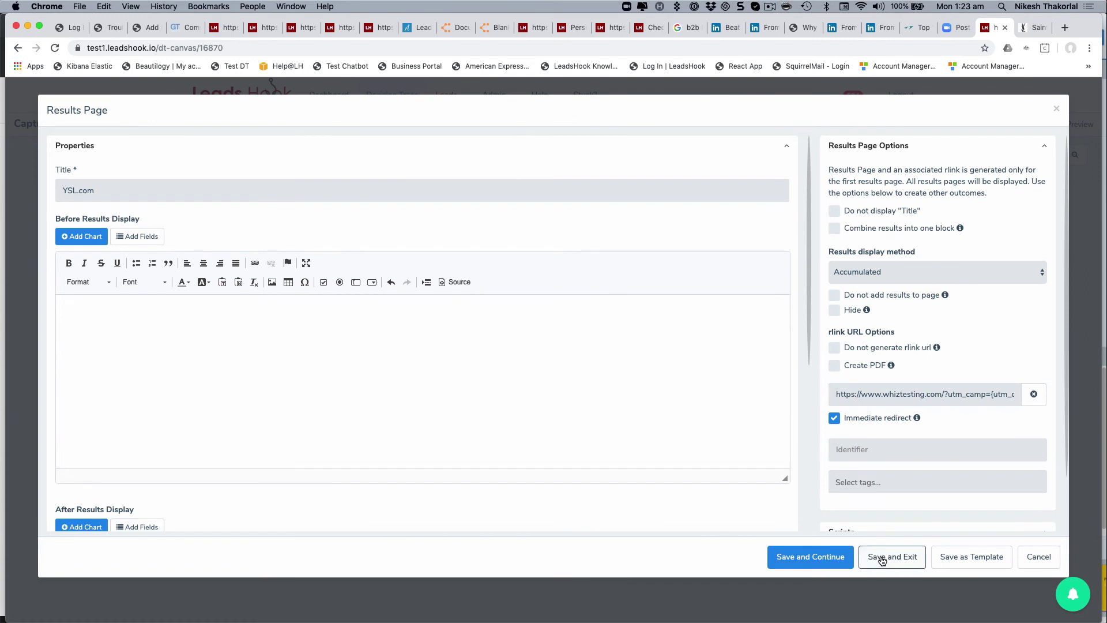
pyautogui.click(879, 557)
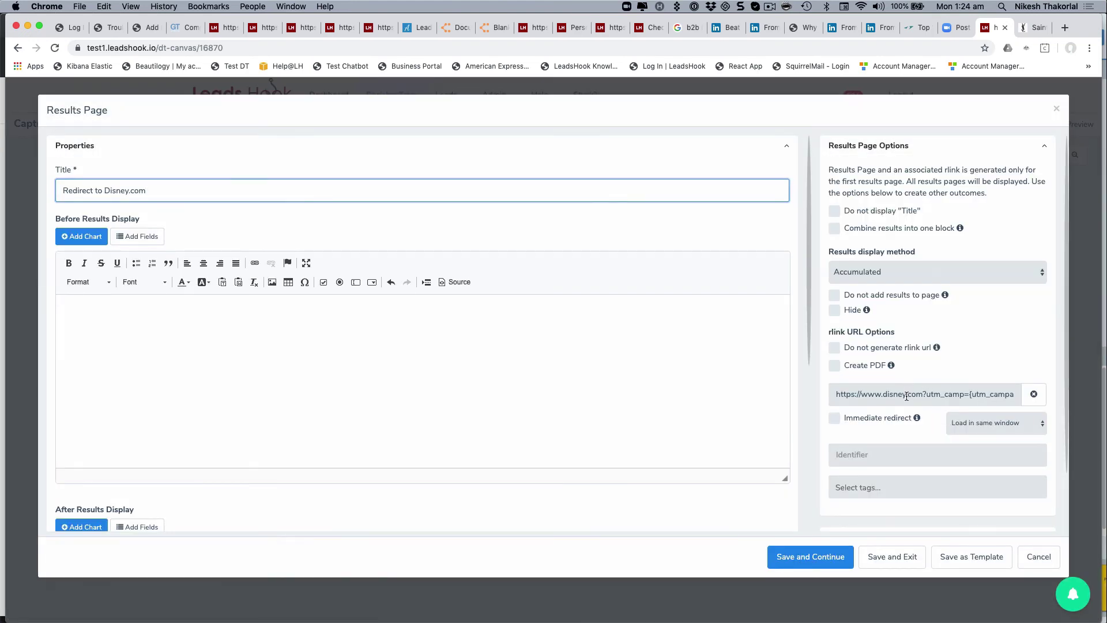
# Step: Replace disney with whiztesting in the Redirect to Disney.com results page's redirect URL, and save and exit
pyautogui.click(907, 396)
pyautogui.press('BackSpace')
pyautogui.press('BackSpace')
pyautogui.press('BackSpace')
pyautogui.press('BackSpace')
pyautogui.press('BackSpace')
pyautogui.press('BackSpace')
pyautogui.press('BackSpace')
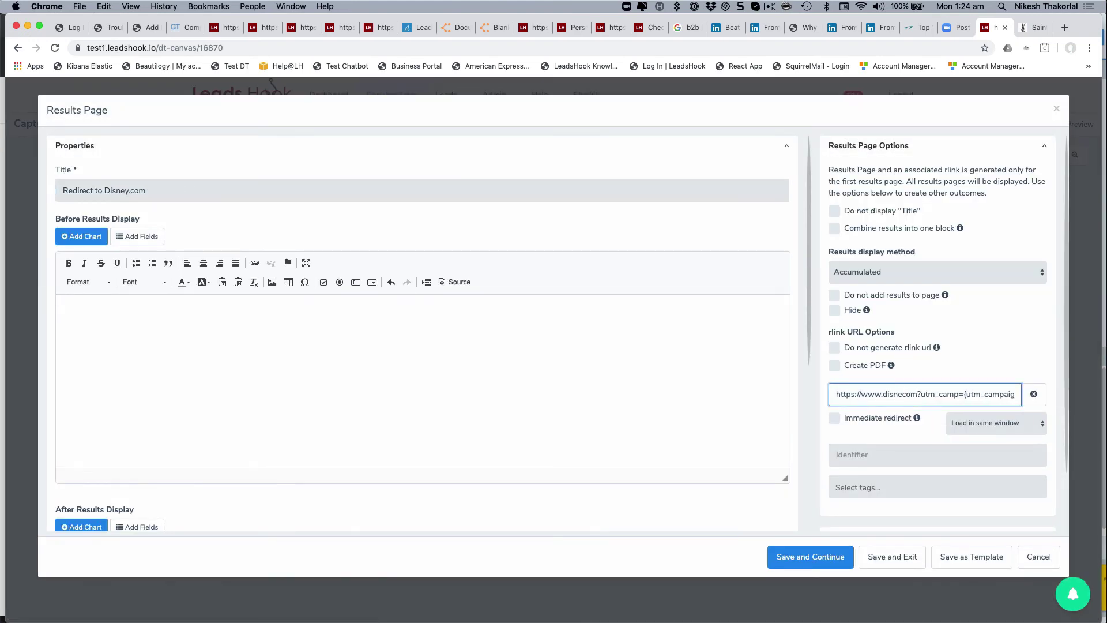
pyautogui.write('whiztesting.')
pyautogui.click(911, 562)
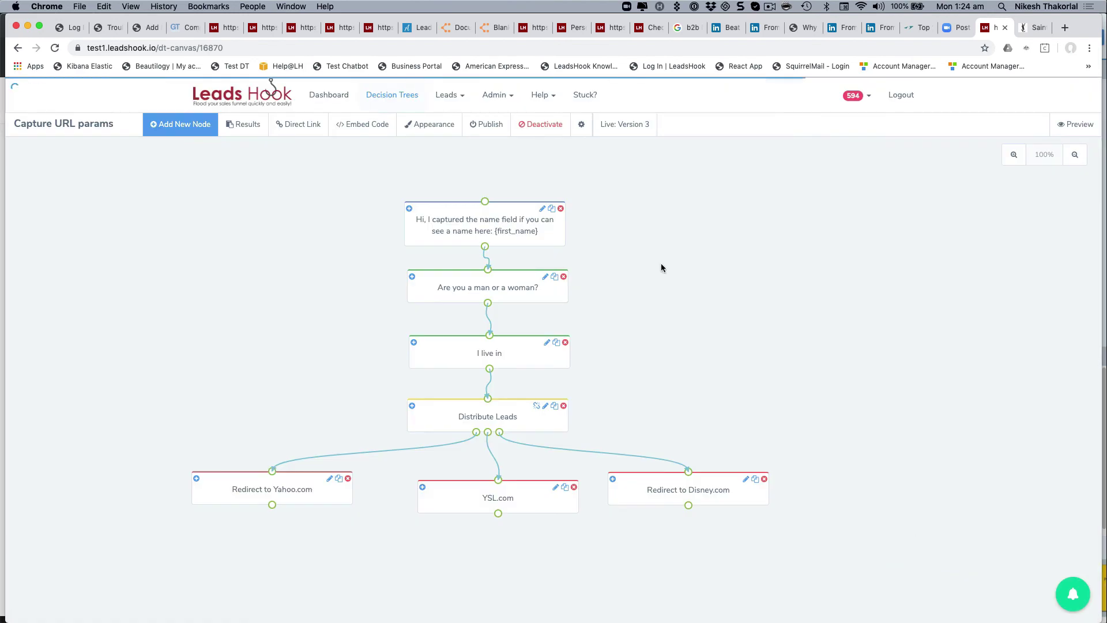
# Step: Publish the Capture URL params decision tree despite the activation warnings, saving the version without a name or description
pyautogui.click(485, 124)
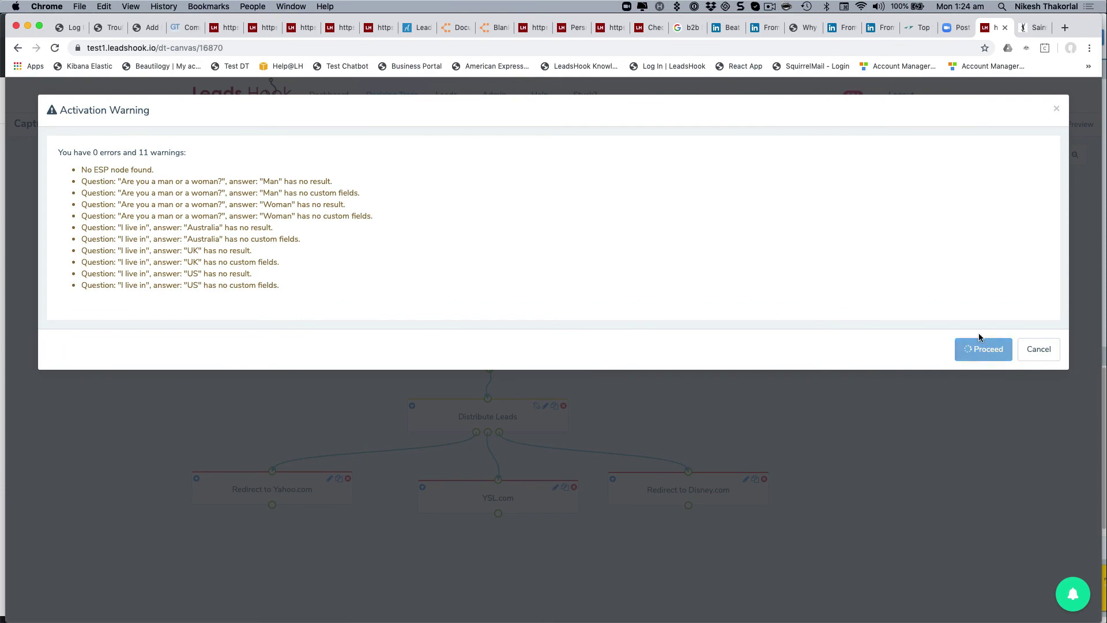
pyautogui.click(986, 349)
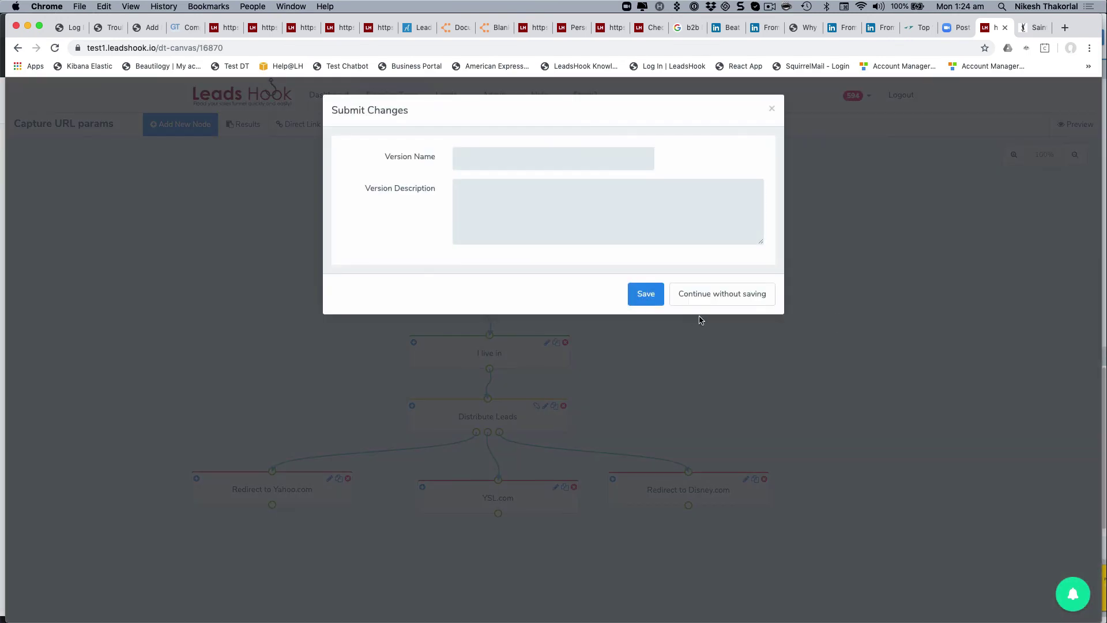
pyautogui.click(642, 296)
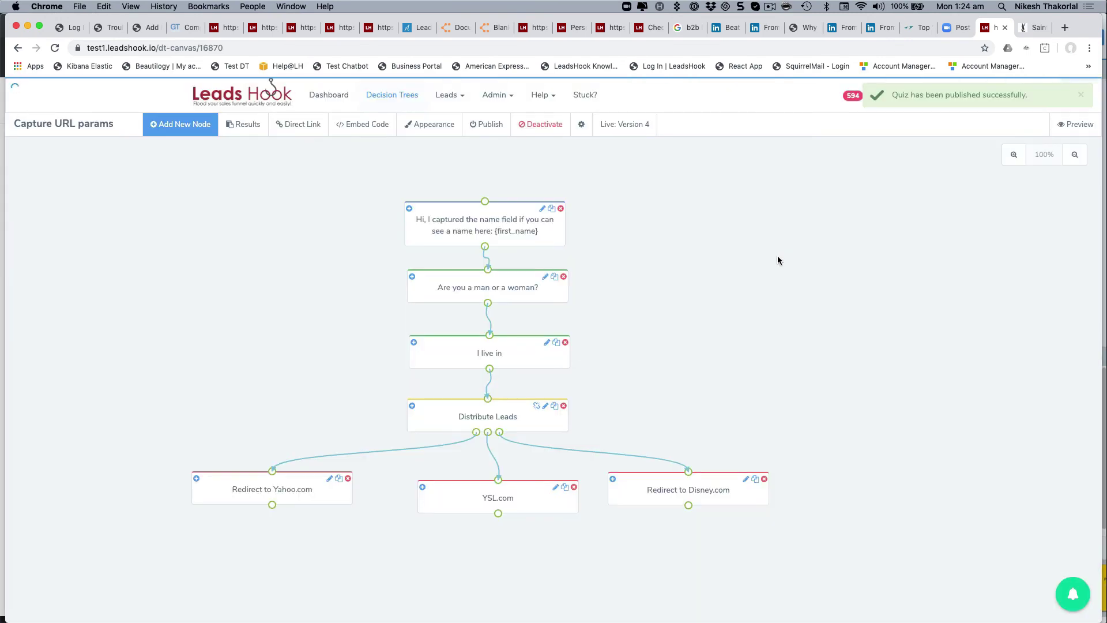
# Step: Close the old incognito window and load the URL params test page in a fresh one with a first name and utm_campaign=campaign2
pyautogui.click(277, 5)
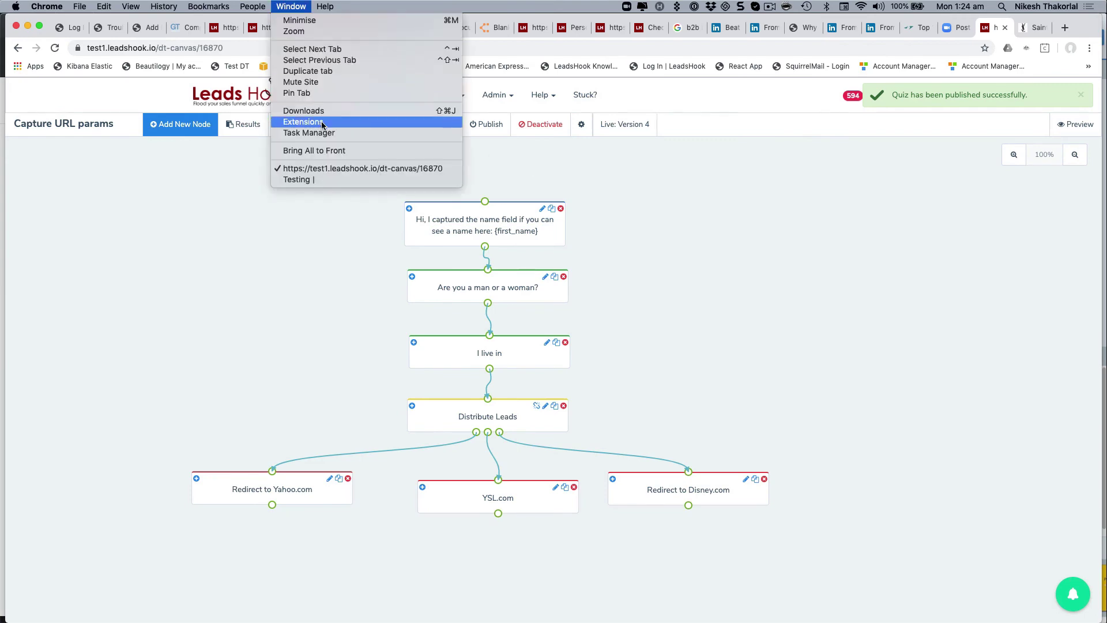
pyautogui.click(321, 180)
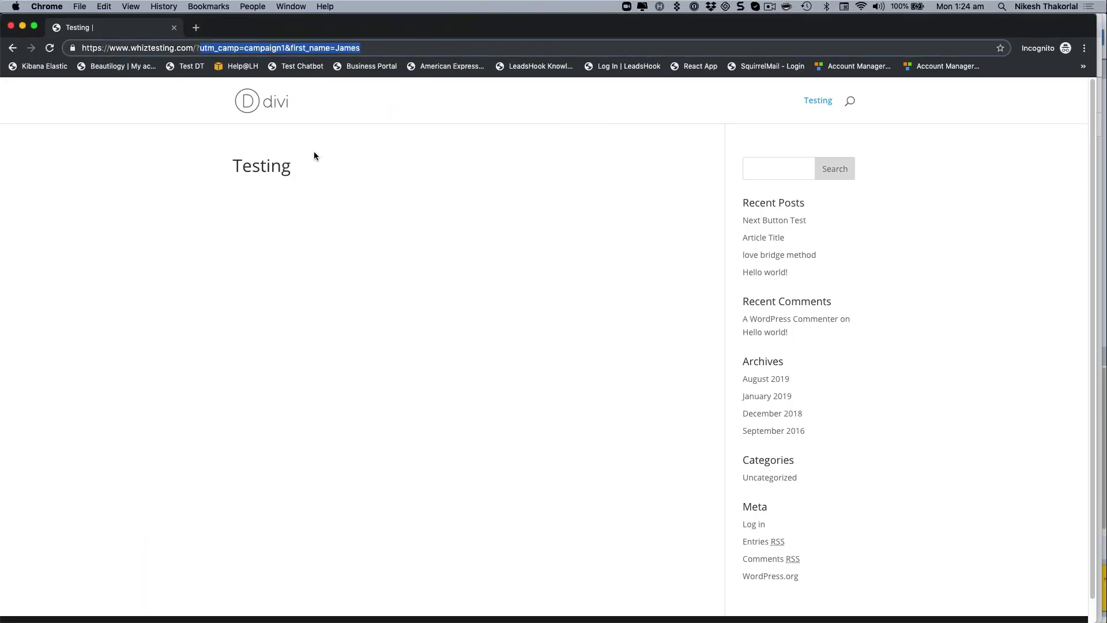
pyautogui.click(11, 27)
pyautogui.click(80, 6)
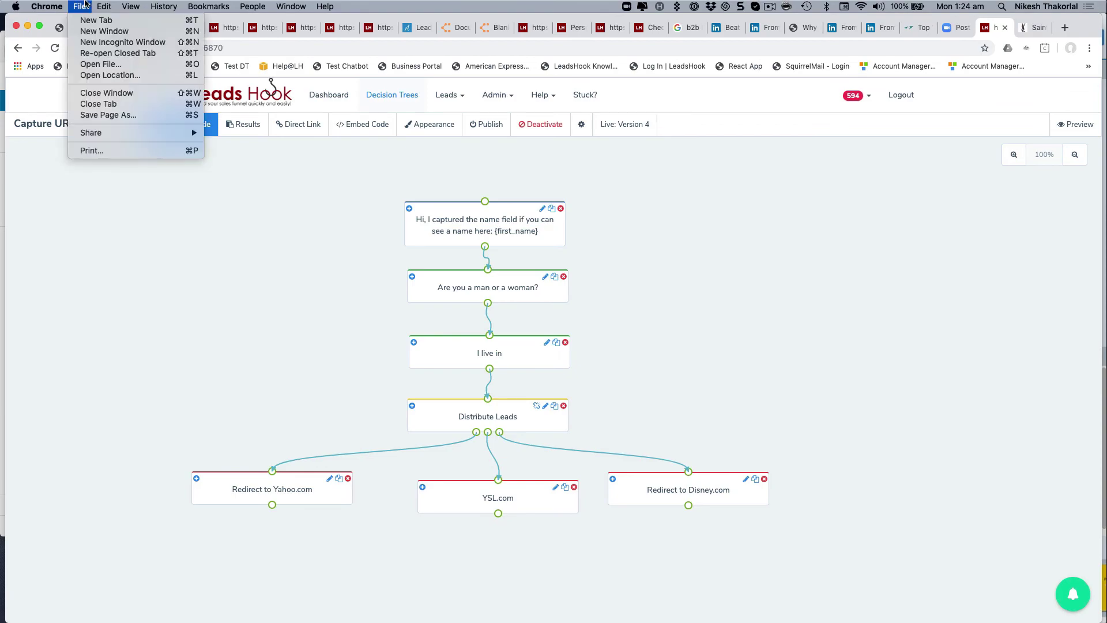
pyautogui.click(104, 43)
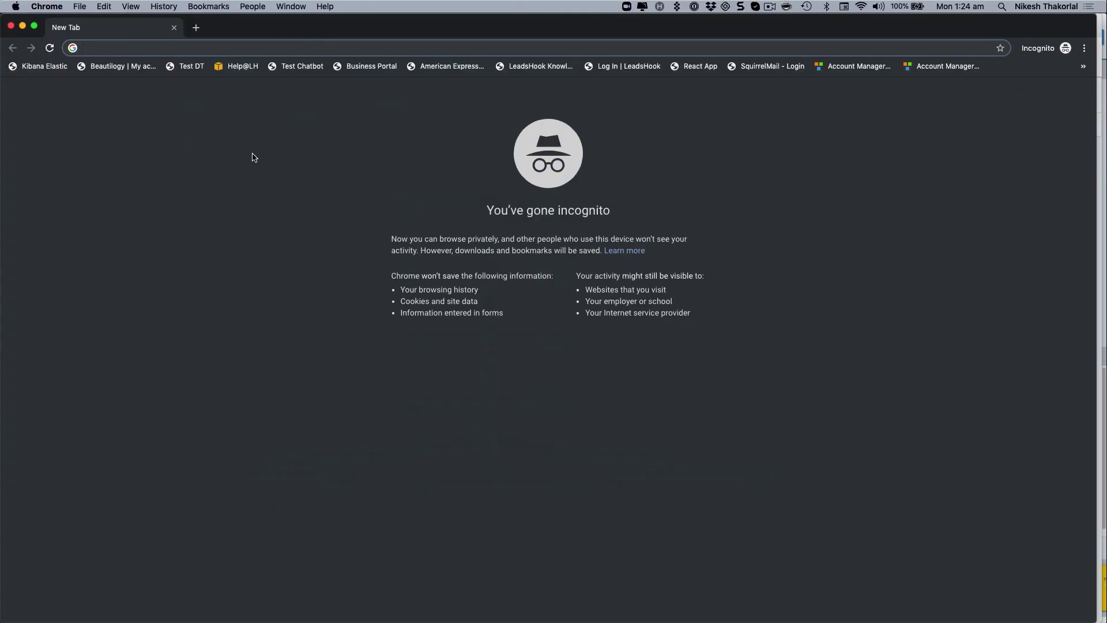
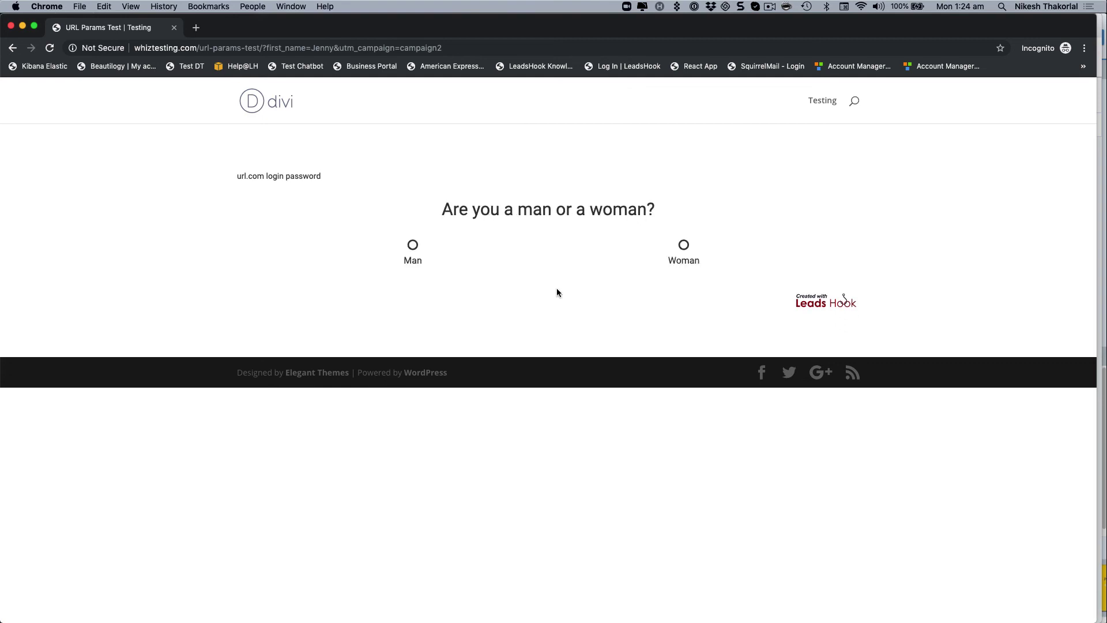
# Step: Run the test with Man and UK, exit to the redirect site, and highlight the parameters passed in its address
pyautogui.click(414, 246)
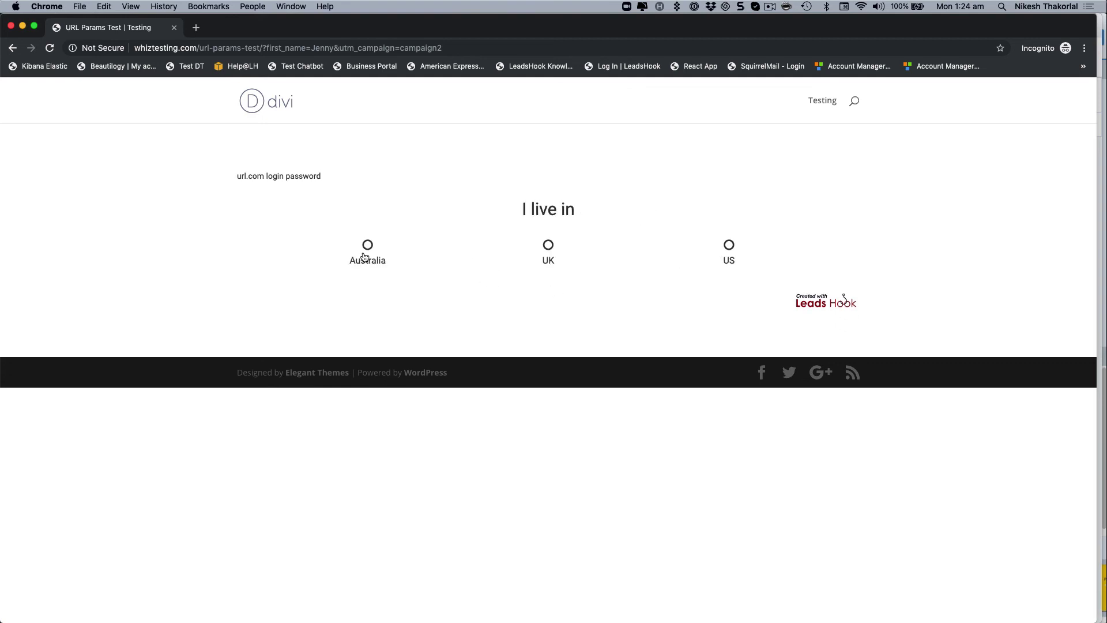
pyautogui.click(557, 258)
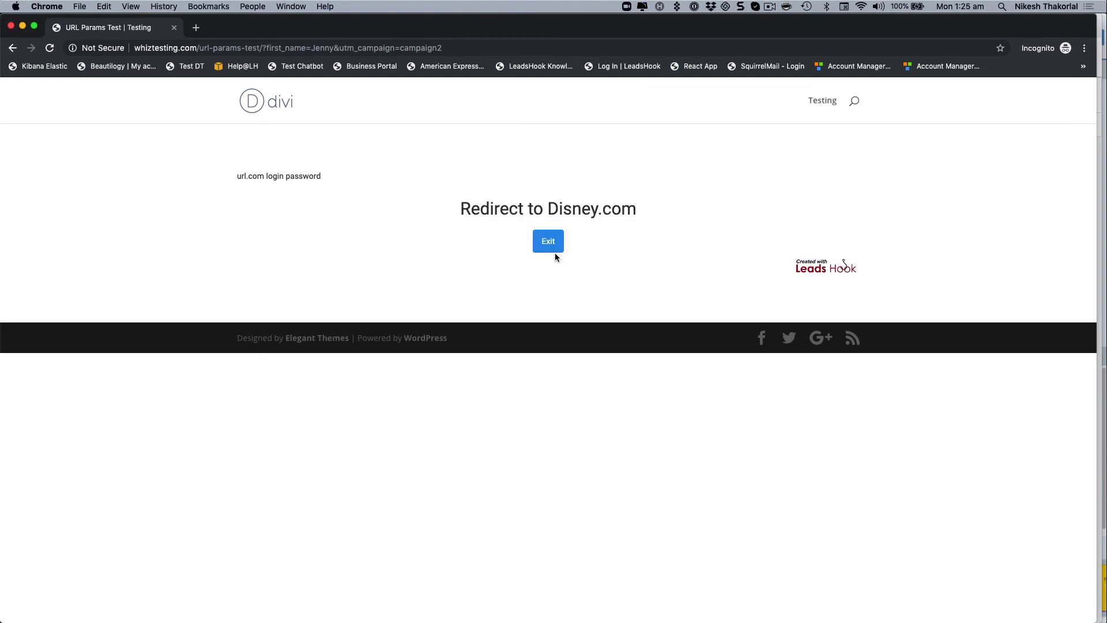
pyautogui.click(549, 241)
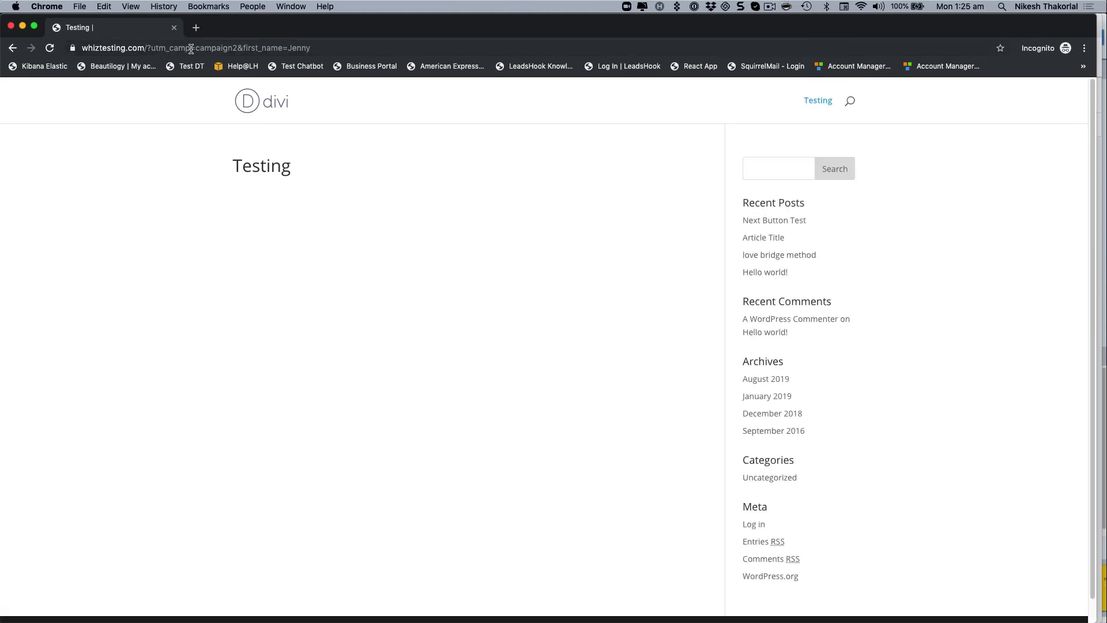
pyautogui.click(323, 51)
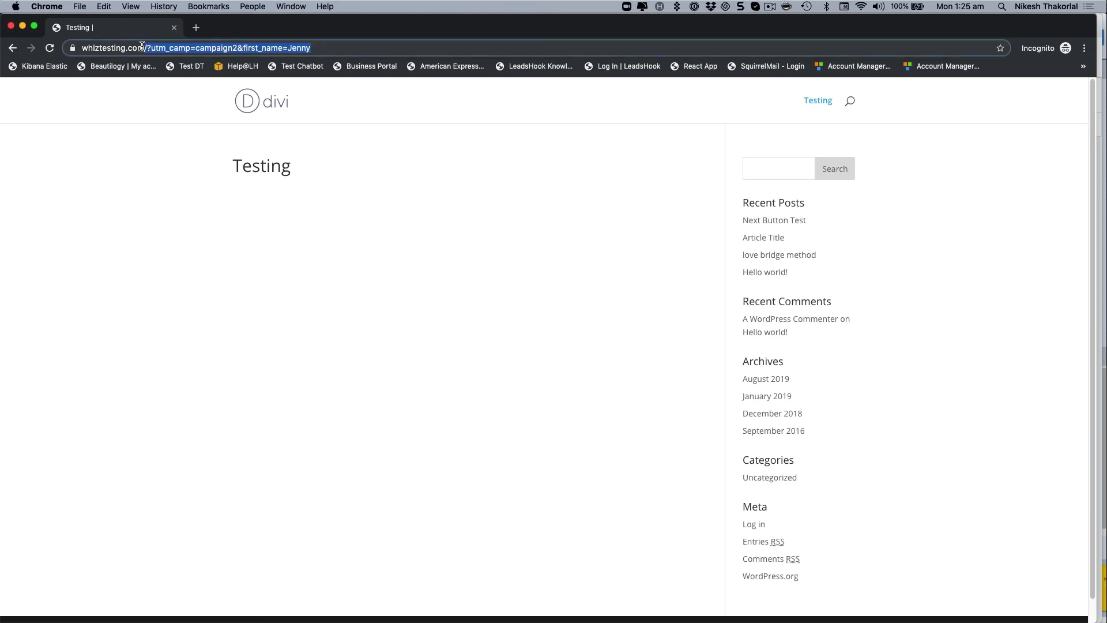
pyautogui.click(84, 146)
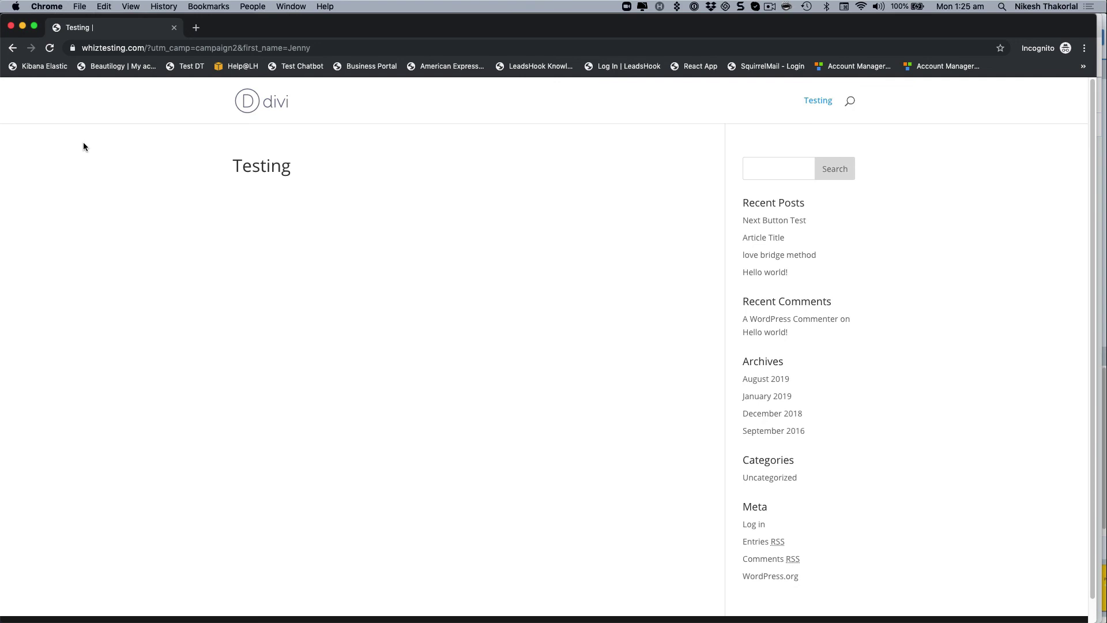
# Step: Return to the LeadsHook canvas and shift the Redirect to Yahoo.com node slightly
pyautogui.click(289, 6)
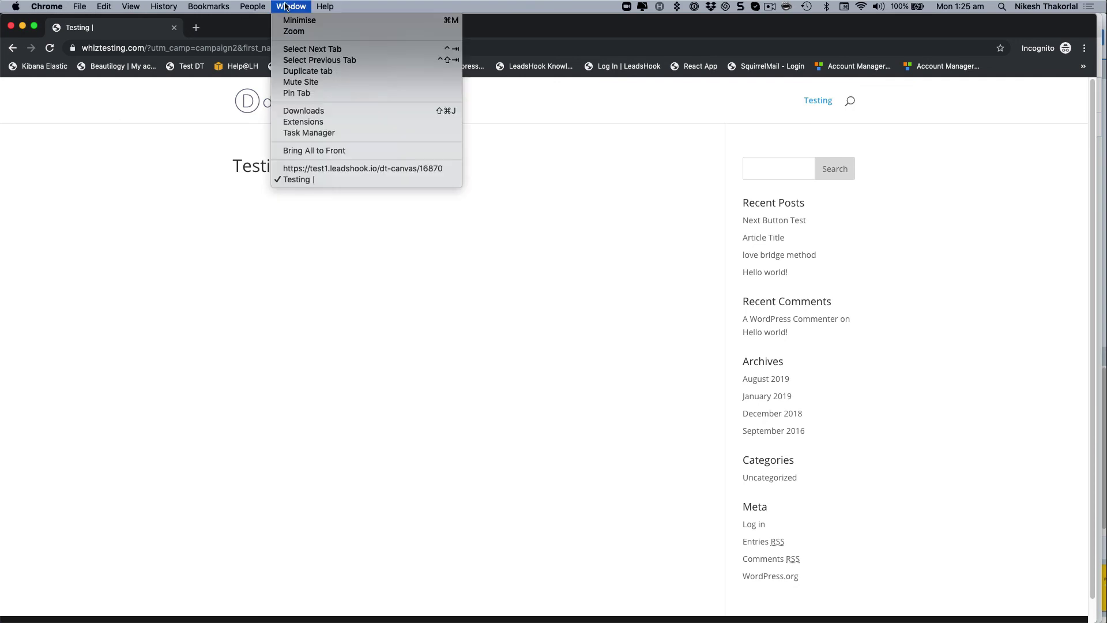
pyautogui.click(316, 151)
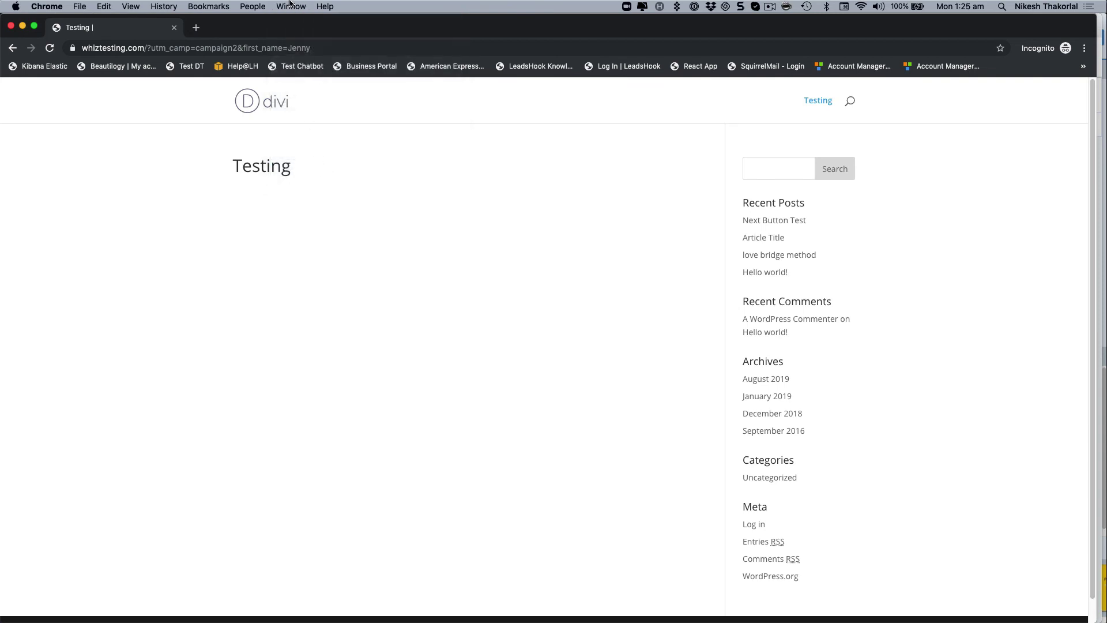
pyautogui.click(290, 7)
pyautogui.click(309, 169)
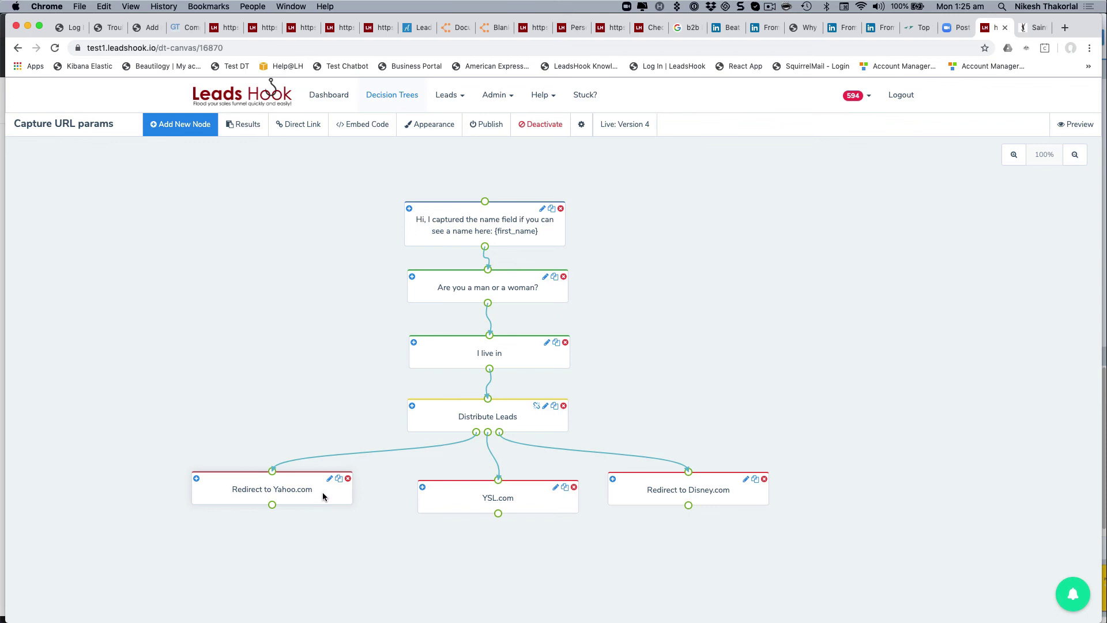
pyautogui.moveTo(322, 496); pyautogui.dragTo(329, 498)
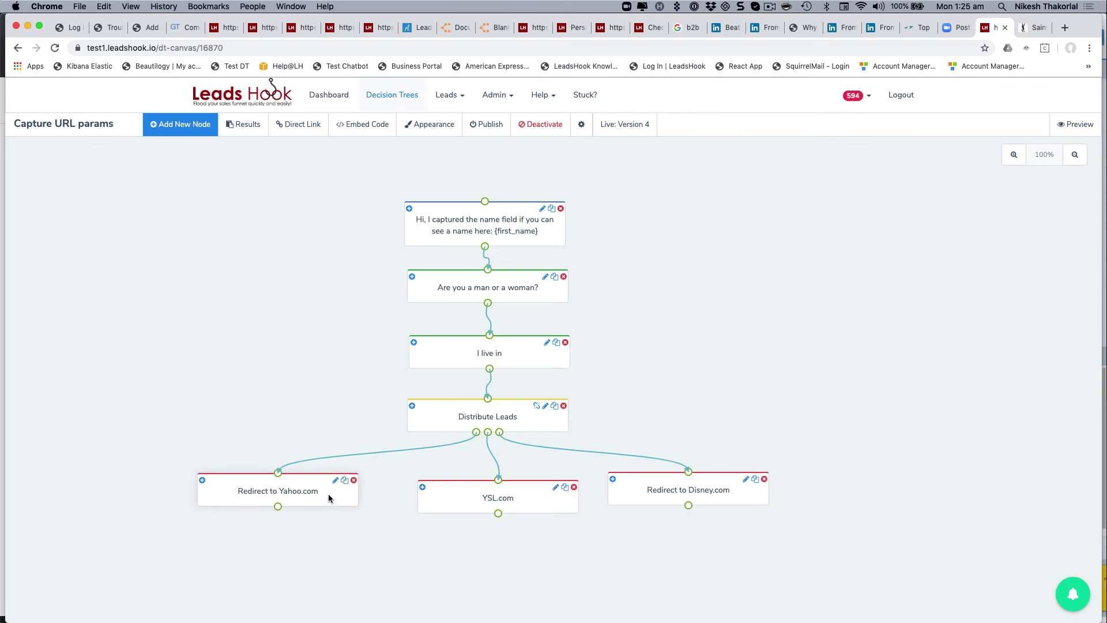
# Step: Look through the node types that can be added to the decision tree
pyautogui.click(173, 127)
pyautogui.scroll(-3, 93, 562)
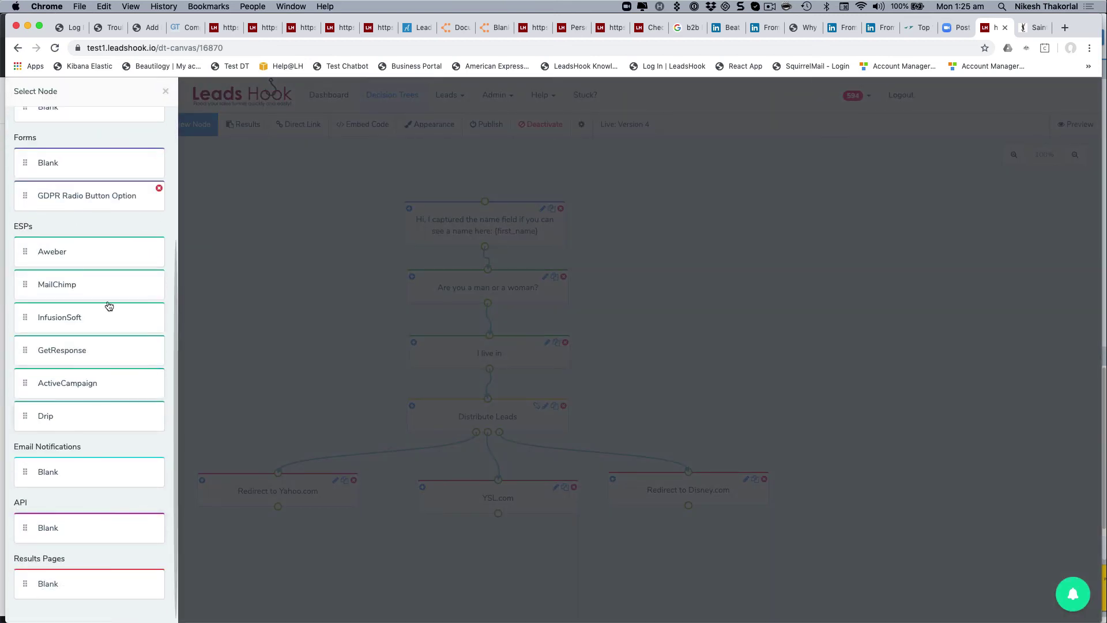
pyautogui.scroll(3, 126, 300)
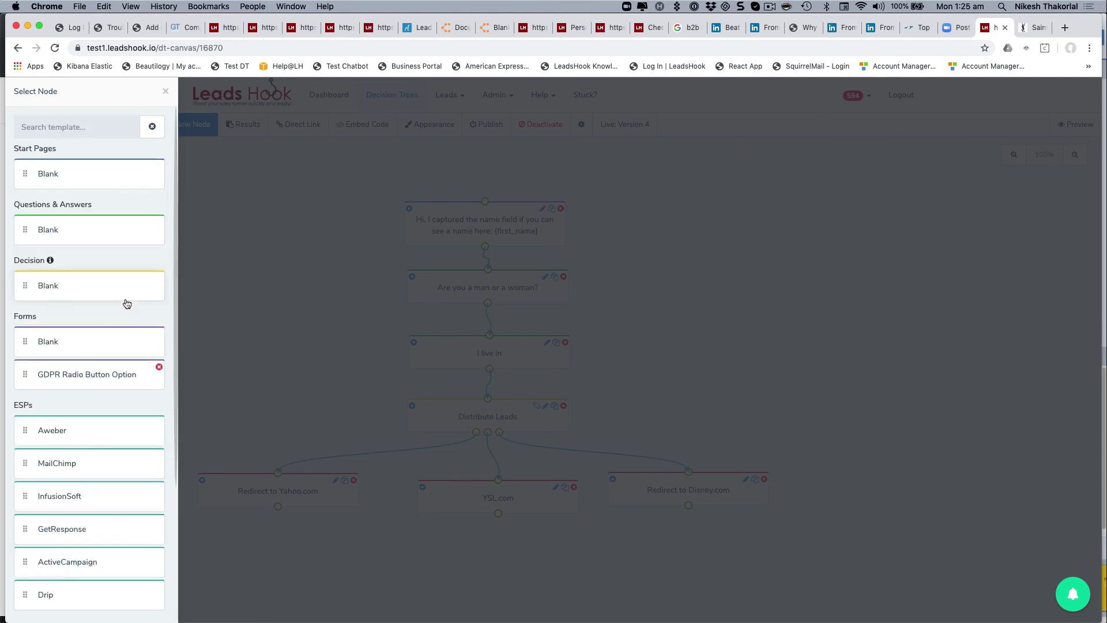
pyautogui.click(166, 94)
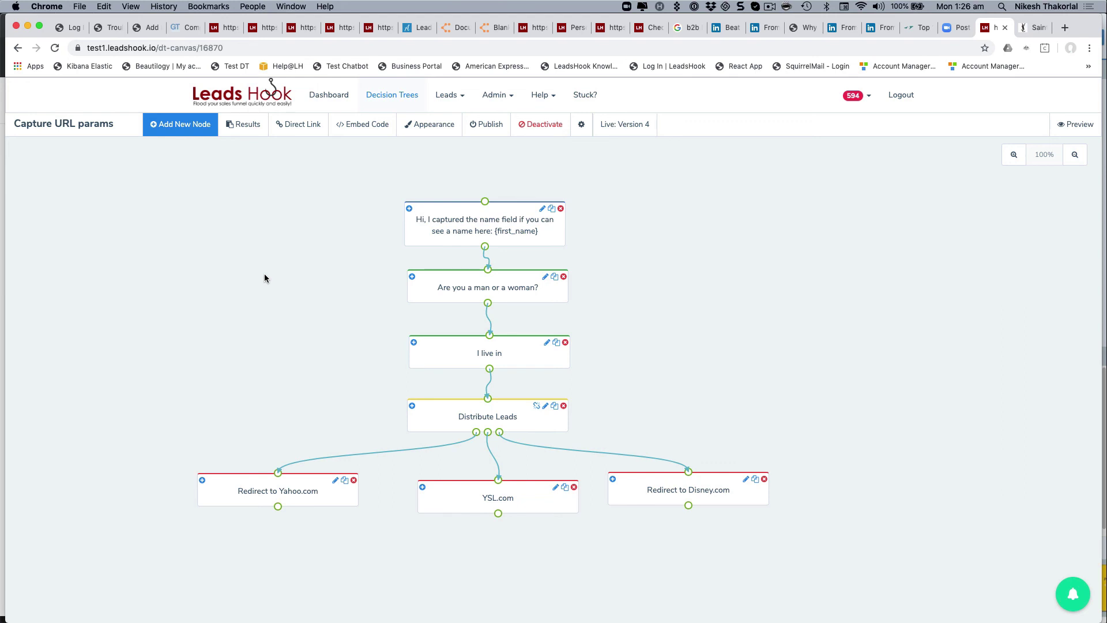
# Step: Add a blank Decision node to the canvas and title it Split Traffic
pyautogui.click(194, 124)
pyautogui.moveTo(114, 294); pyautogui.dragTo(753, 185)
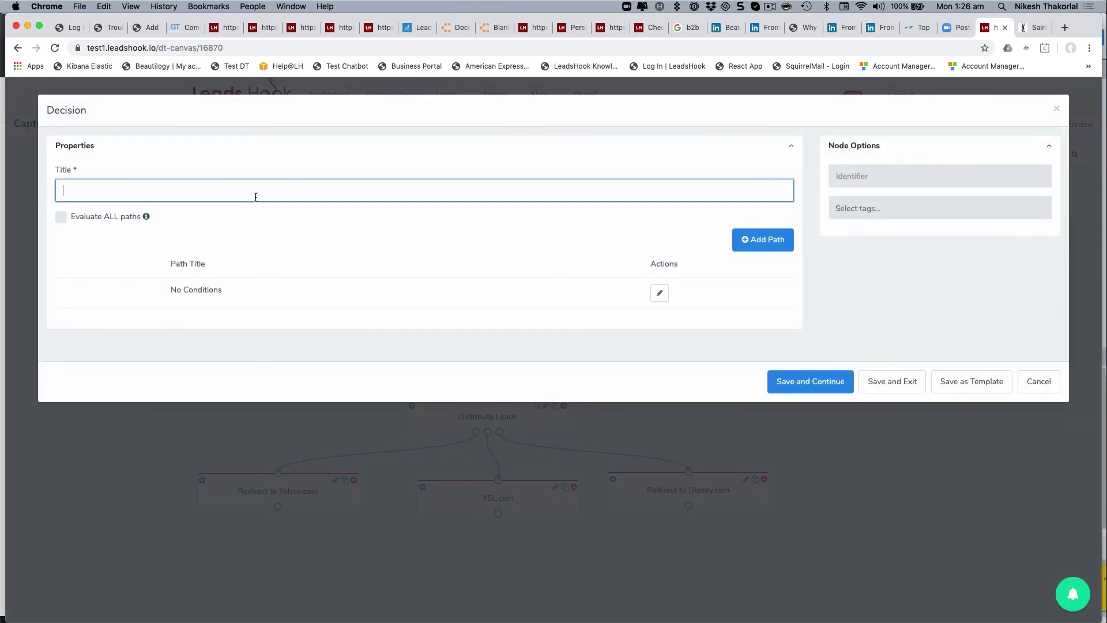
pyautogui.write('Sp;e')
pyautogui.press('BackSpace')
pyautogui.press('BackSpace')
pyautogui.write('lit Traffoc')
pyautogui.press('BackSpace')
pyautogui.press('BackSpace')
pyautogui.write('ioc')
pyautogui.press('BackSpace')
pyautogui.press('BackSpace')
pyautogui.write('c')
# Step: Add a path titled Google to the Split Traffic decision
pyautogui.click(775, 241)
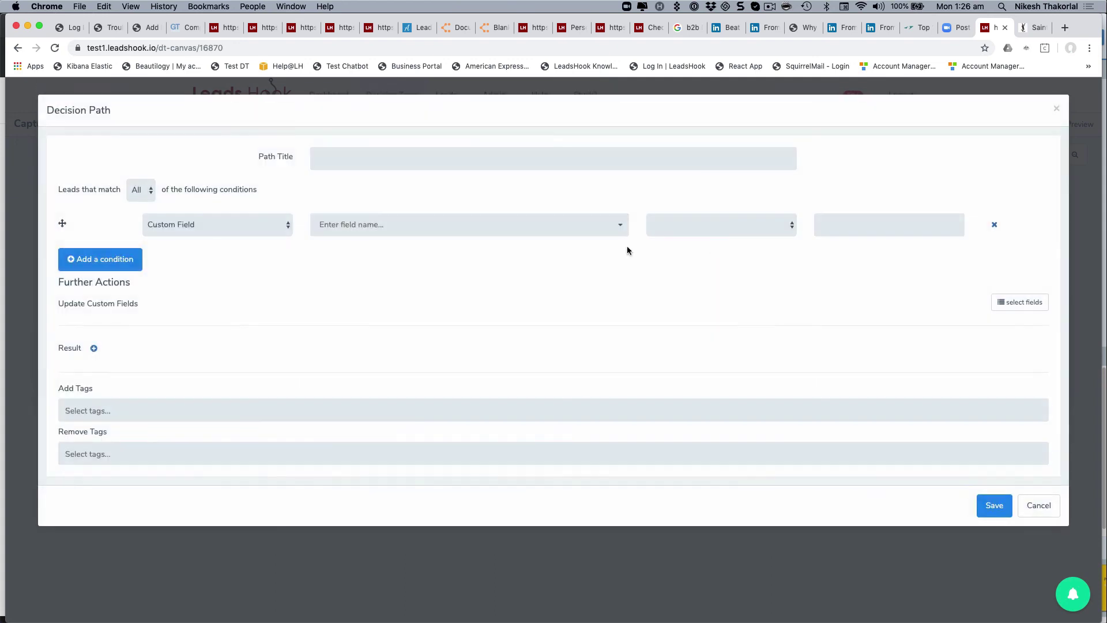
pyautogui.click(330, 156)
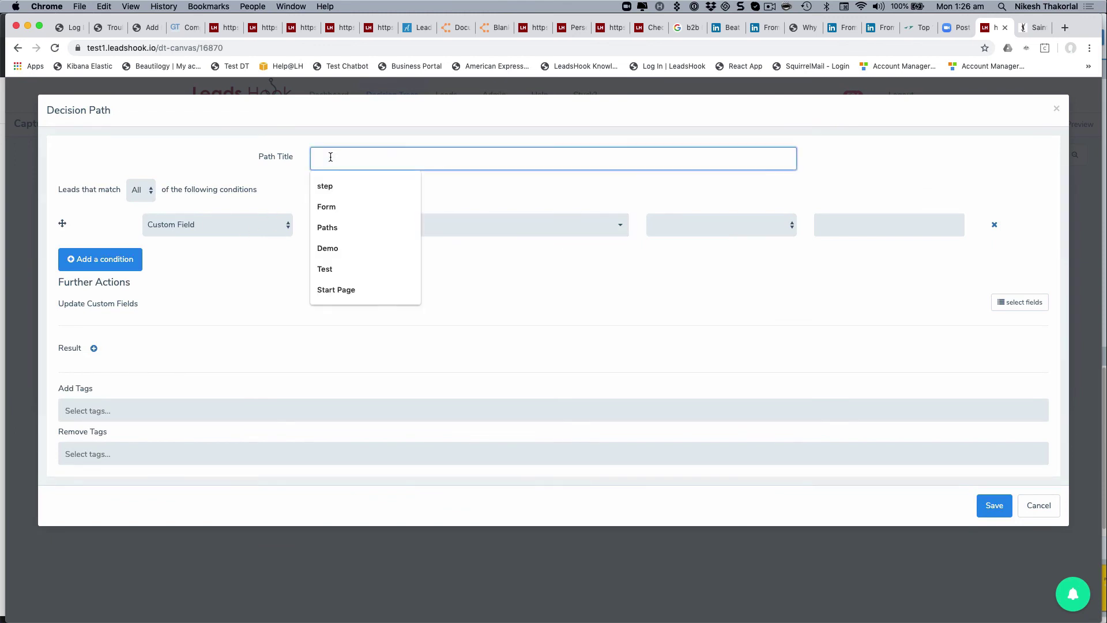
pyautogui.write('Google')
pyautogui.click(239, 302)
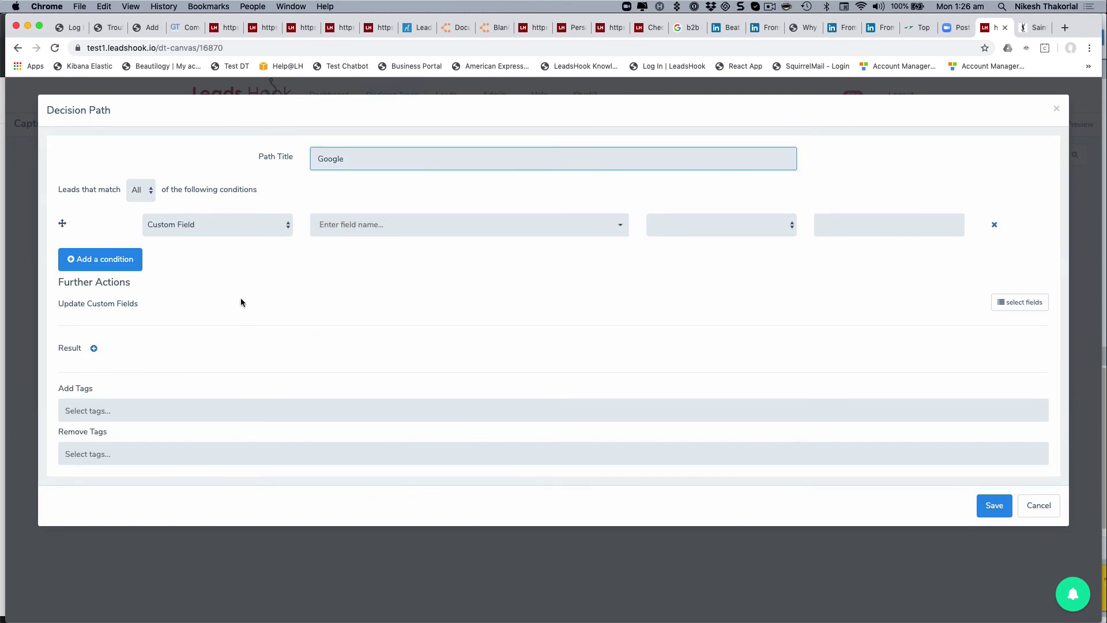
# Step: Set the Google path's condition to Campaign Name (utm_campaign) is google, then save the path and the decision node
pyautogui.click(322, 225)
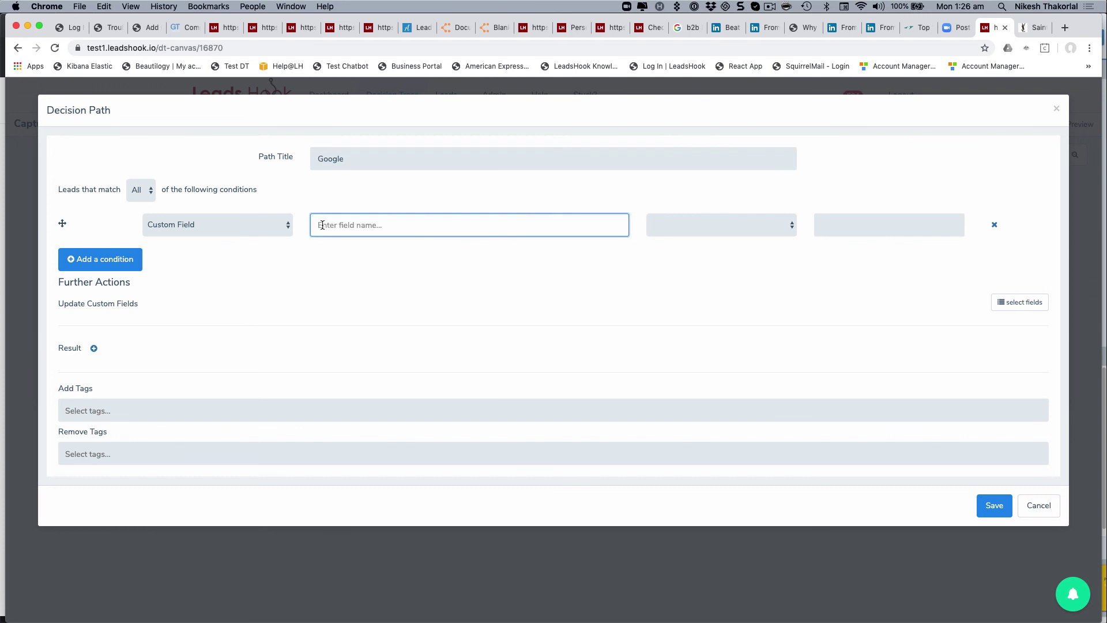
pyautogui.write('utm')
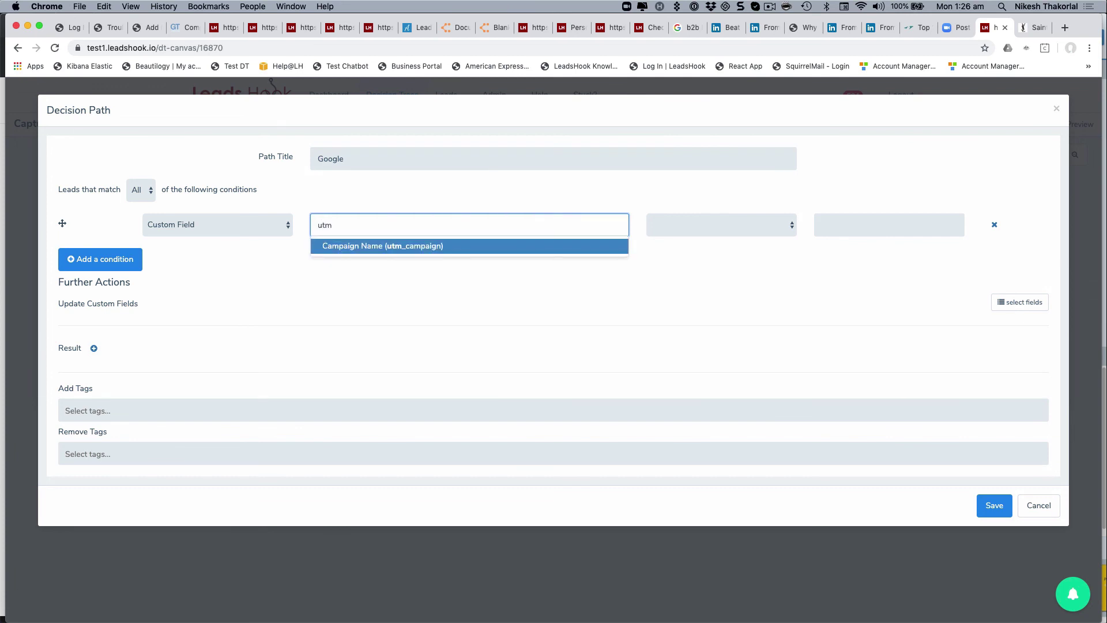
pyautogui.write('_sou')
pyautogui.press('BackSpace')
pyautogui.press('BackSpace')
pyautogui.press('BackSpace')
pyautogui.write('cam')
pyautogui.click(358, 248)
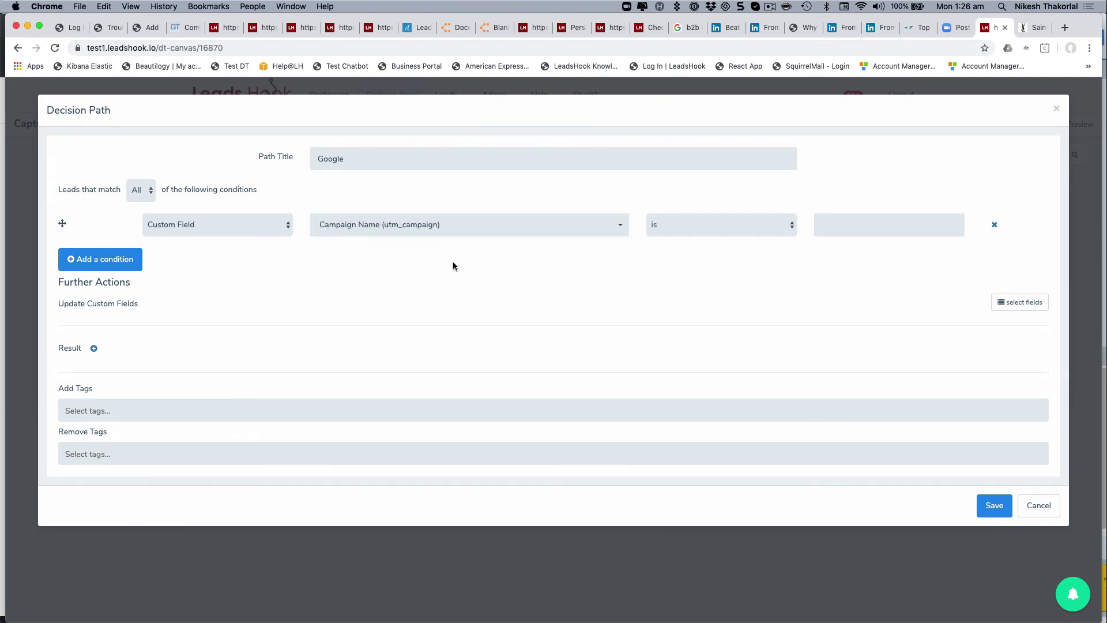
pyautogui.click(833, 222)
pyautogui.write('goog')
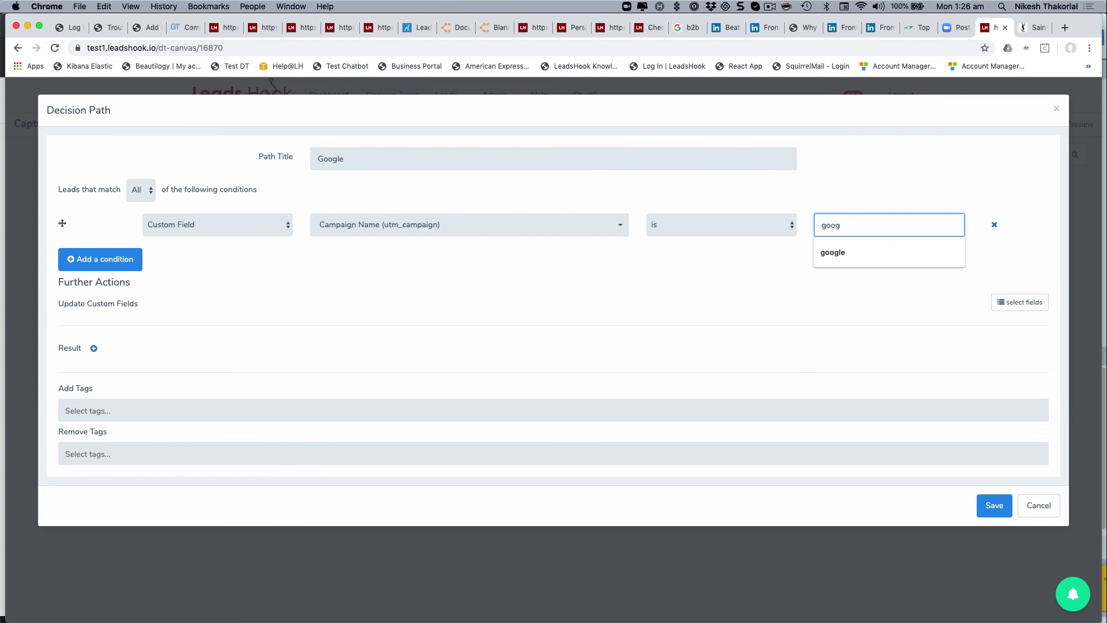
pyautogui.press('Return')
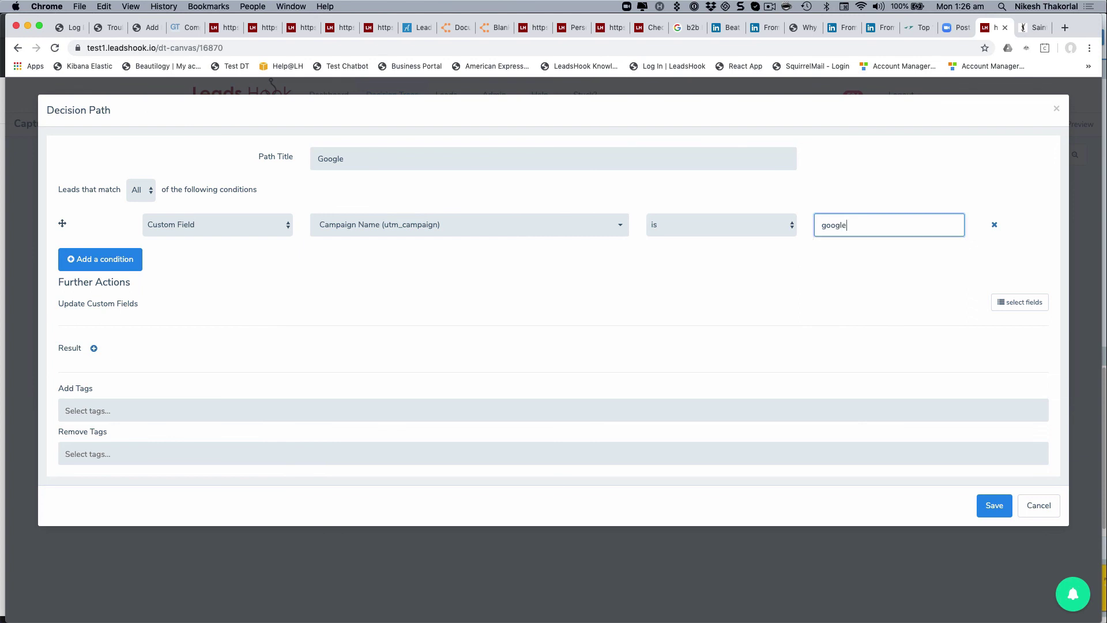
pyautogui.click(667, 287)
pyautogui.click(994, 505)
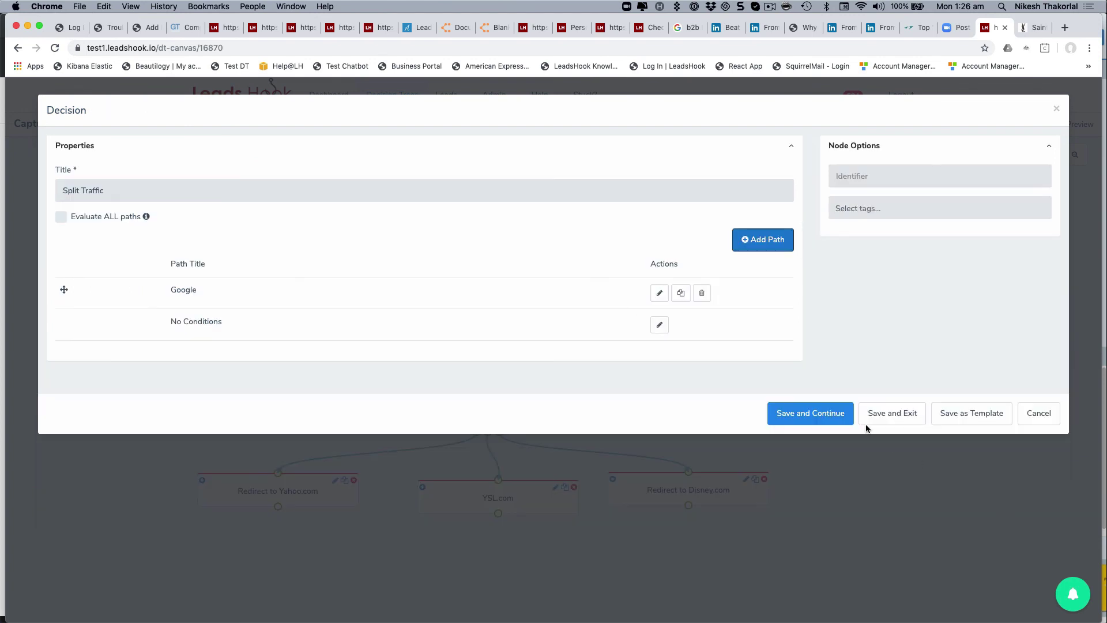
pyautogui.click(893, 413)
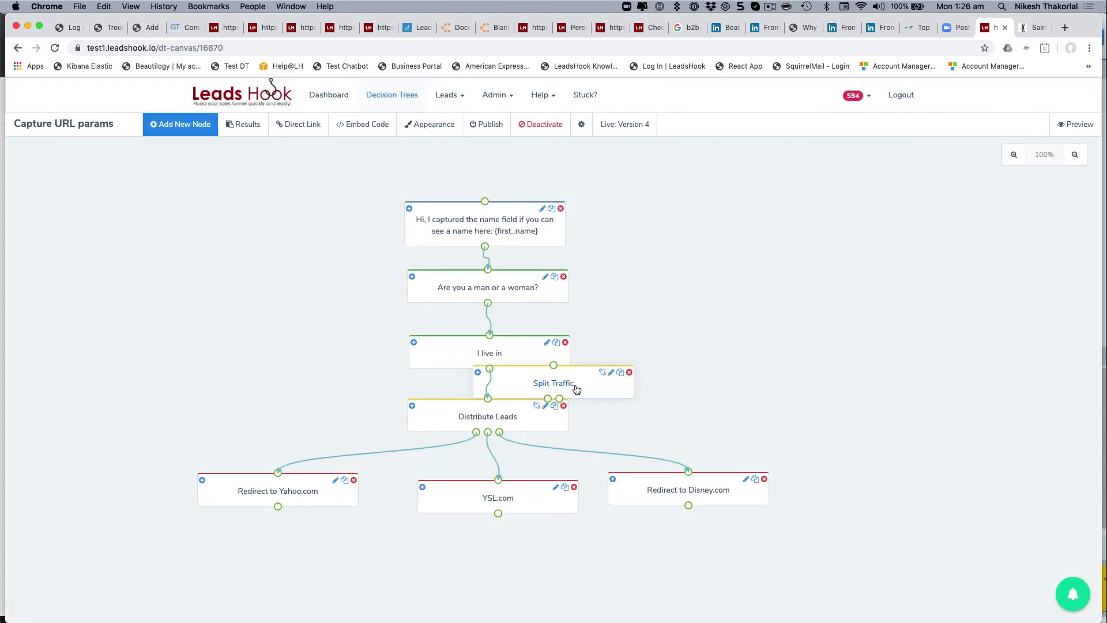
# Step: Place Split Traffic above the start page, connecting its first output to the start page and its second to the I live in question
pyautogui.moveTo(585, 393); pyautogui.dragTo(485, 200)
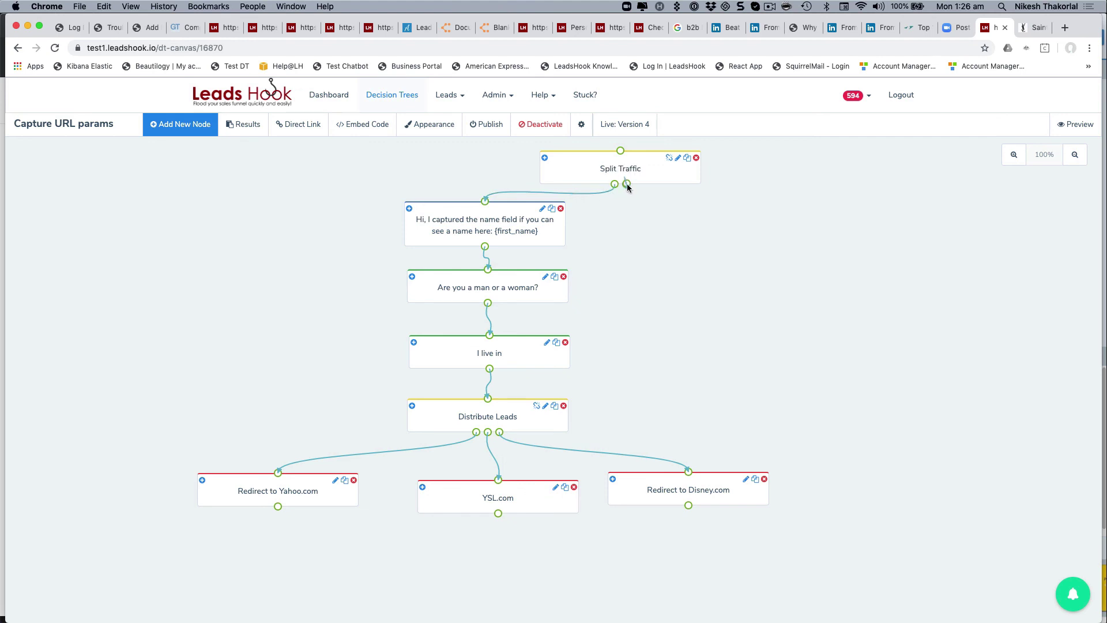
pyautogui.moveTo(626, 183); pyautogui.dragTo(949, 247)
pyautogui.moveTo(626, 184); pyautogui.dragTo(489, 336)
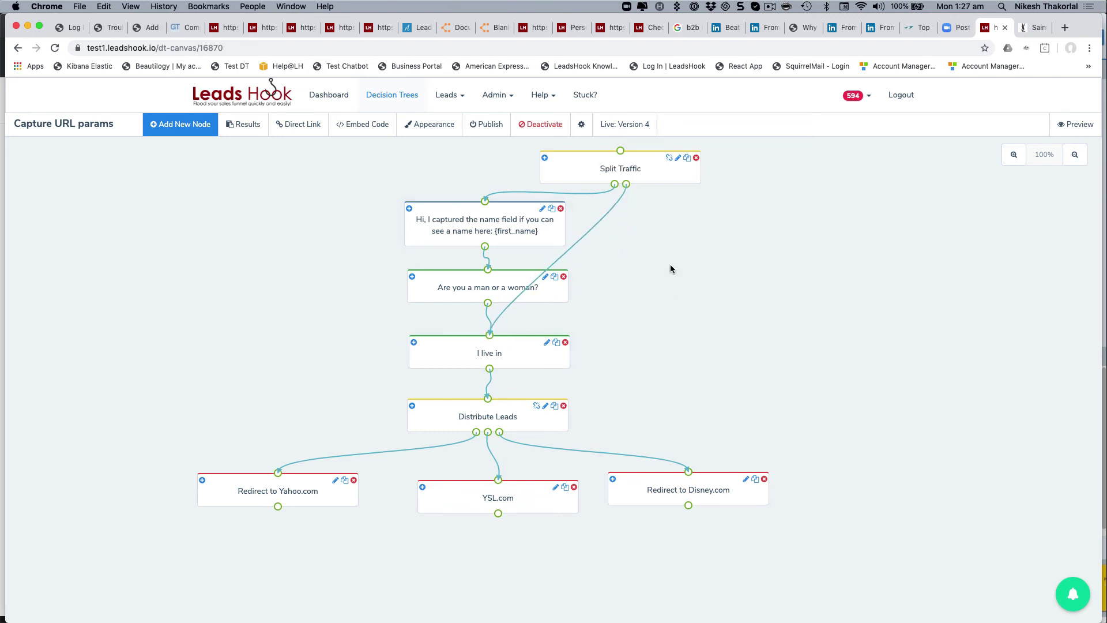
pyautogui.moveTo(664, 181); pyautogui.dragTo(668, 181)
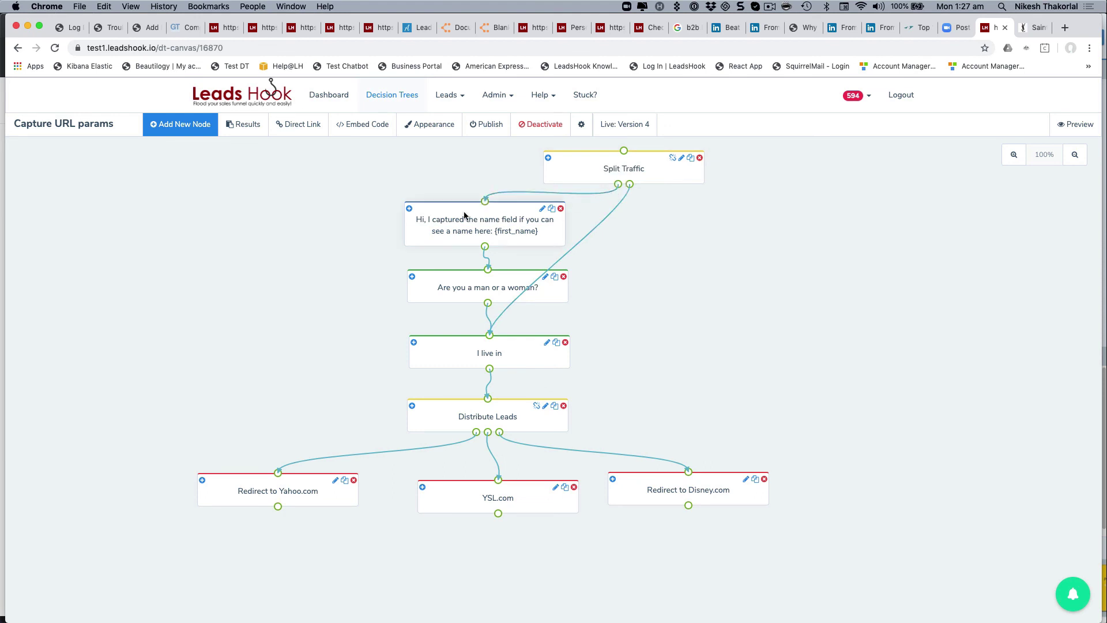